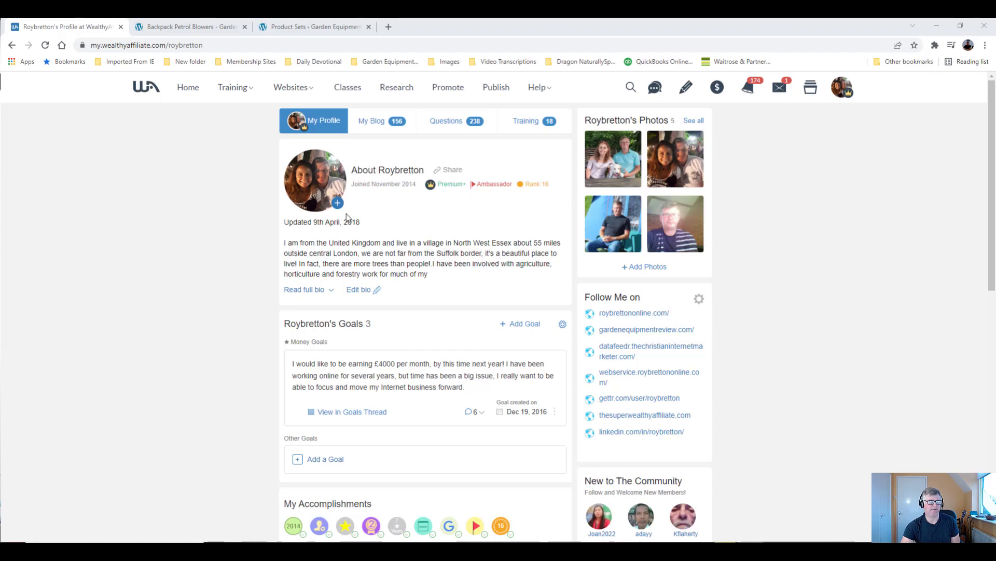
- Look through the Backpack Petrol Blowers category page on the Garden Equipment Review site
{"action": "left_click", "coordinate": [211, 27]}
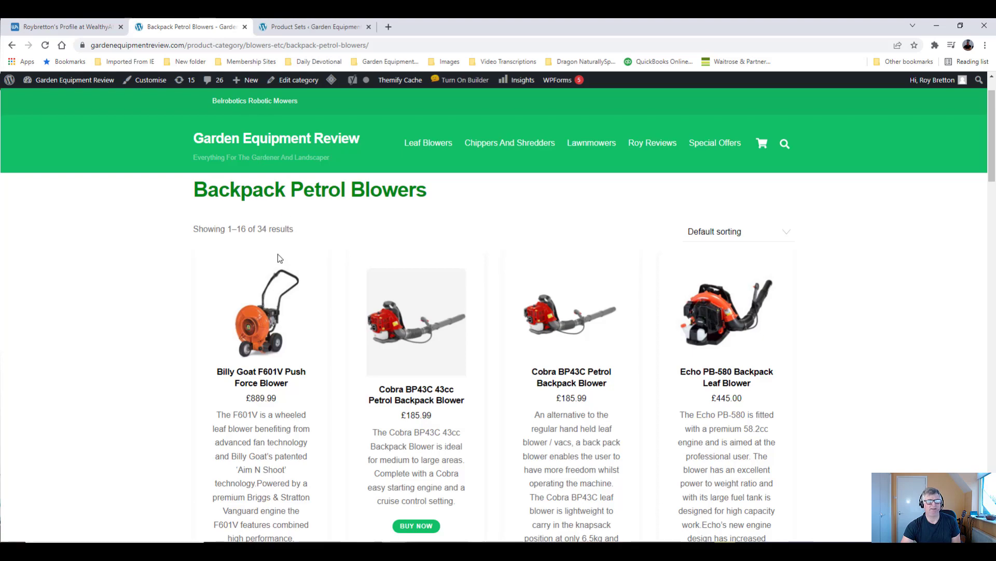
{"action": "scroll", "coordinate": [555, 322], "scroll_direction": "down", "scroll_amount": 8}
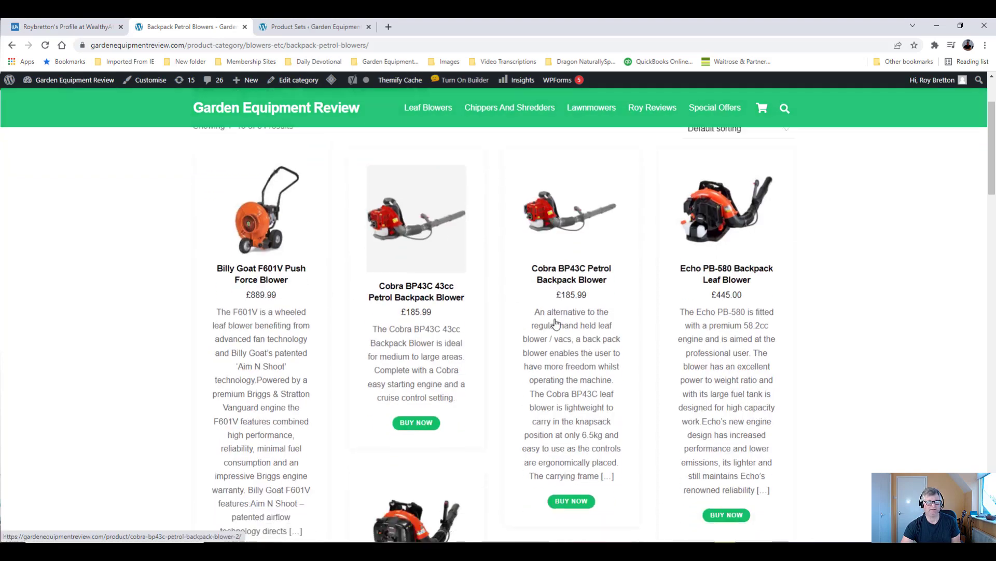
{"action": "scroll", "coordinate": [557, 321], "scroll_direction": "down", "scroll_amount": 7}
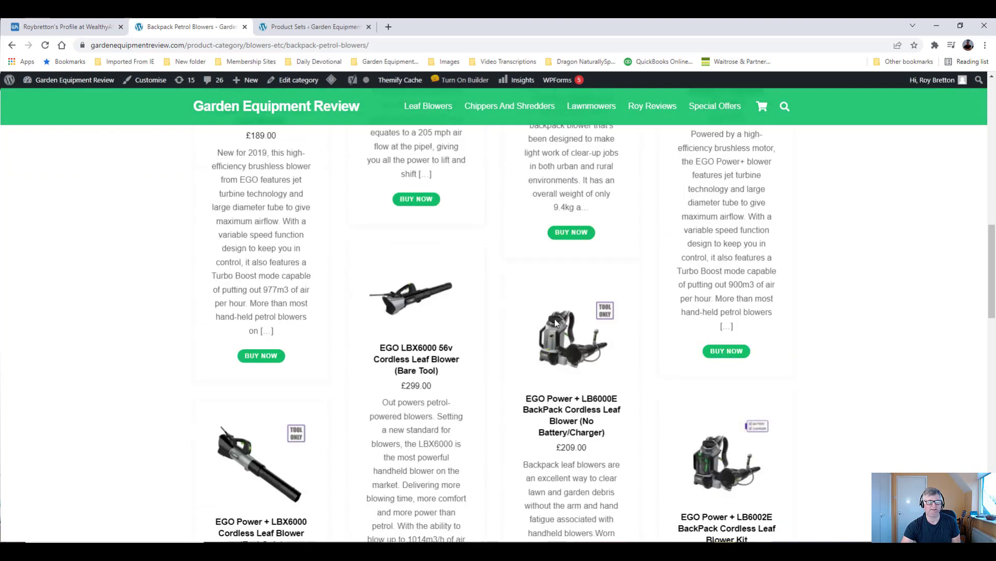
{"action": "scroll", "coordinate": [556, 322], "scroll_direction": "up", "scroll_amount": 12}
{"action": "scroll", "coordinate": [556, 319], "scroll_direction": "up", "scroll_amount": 4}
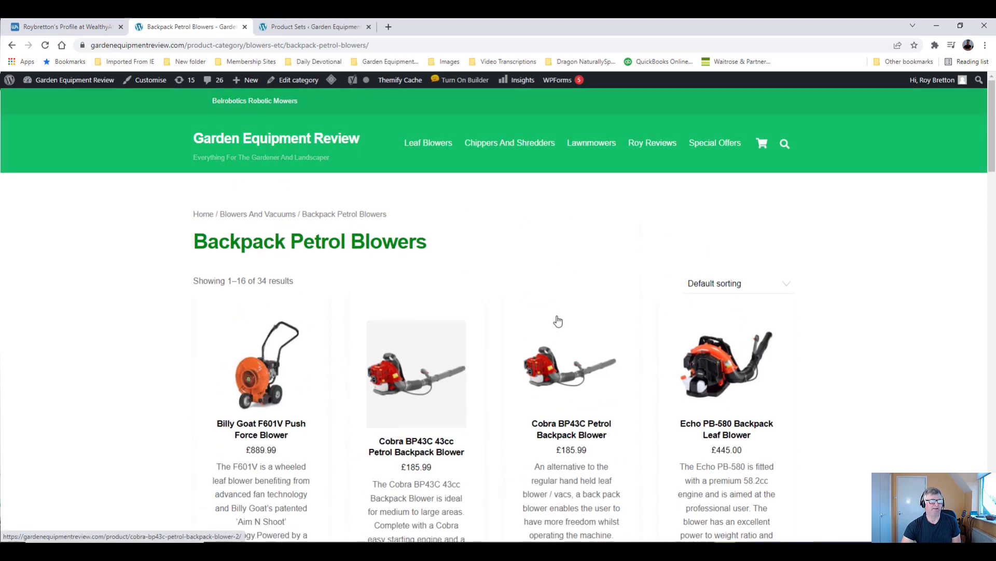
- Examine the Product Sets list and the Datafeedr API options in the Garden Equipment Review admin
{"action": "left_click", "coordinate": [307, 27]}
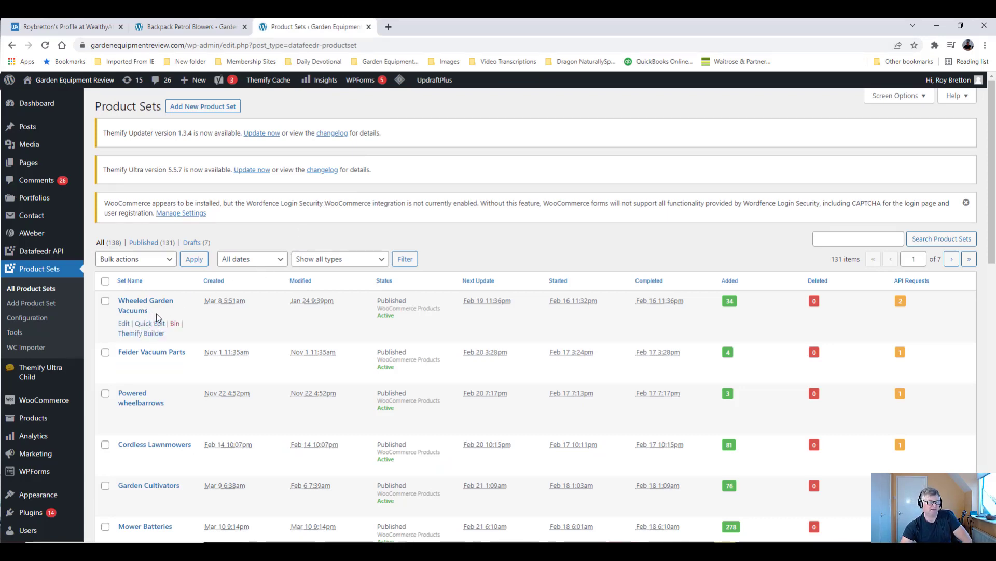
{"action": "scroll", "coordinate": [156, 313], "scroll_direction": "down", "scroll_amount": 1}
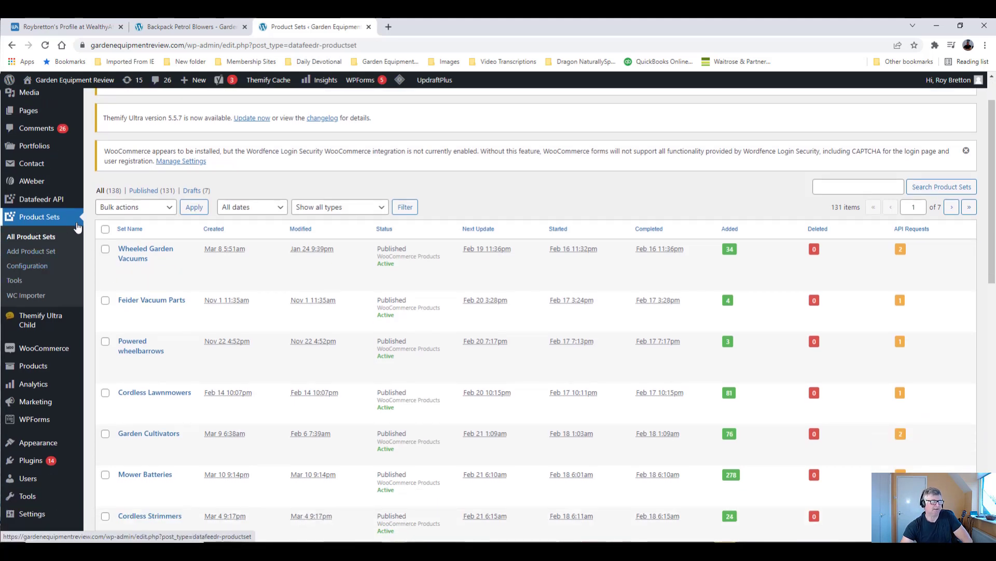
{"action": "mouse_move", "coordinate": [29, 204]}
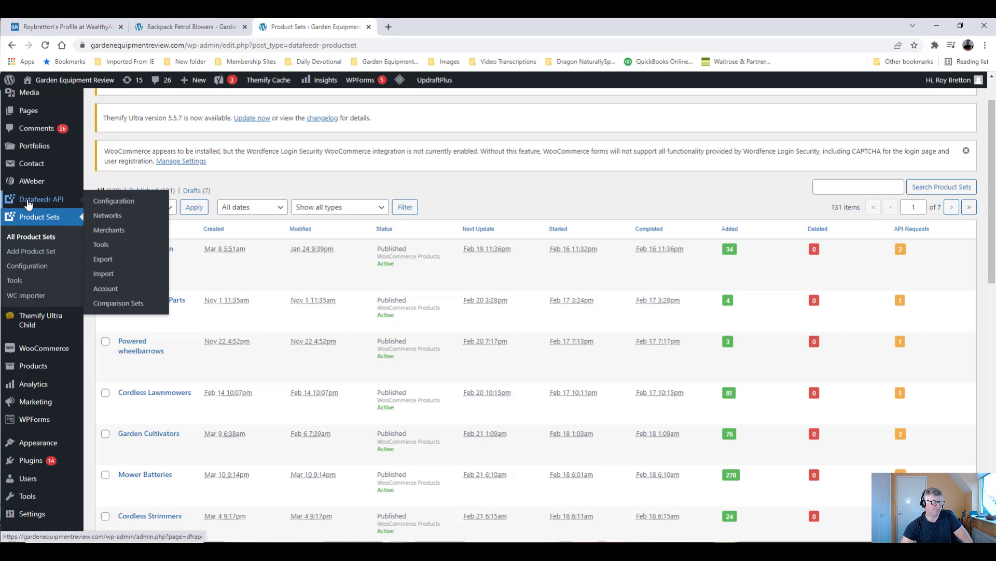
{"action": "mouse_move", "coordinate": [51, 347]}
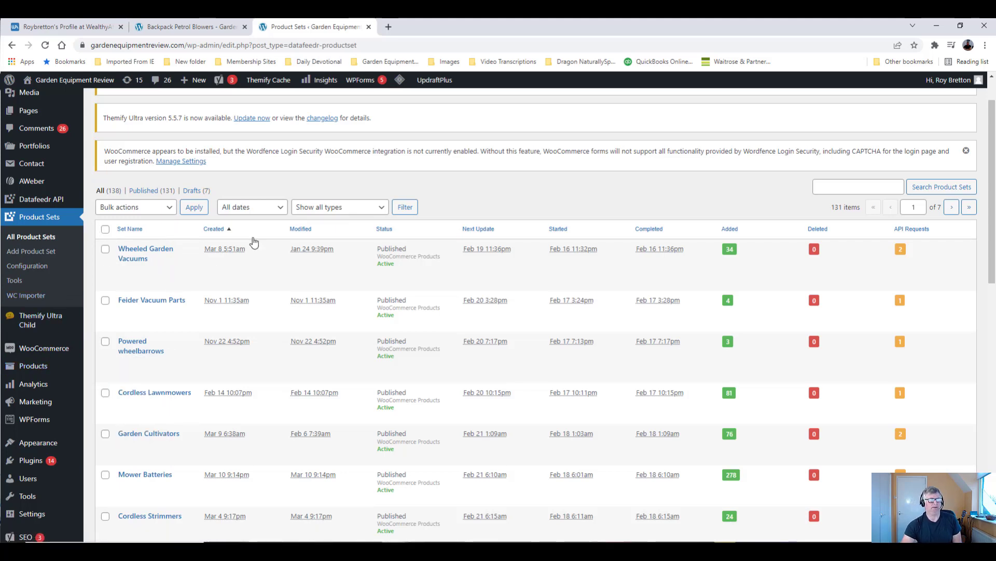
- Switch to Wealthy Affiliate and start building a new website on a domain already owned
{"action": "left_click", "coordinate": [73, 26]}
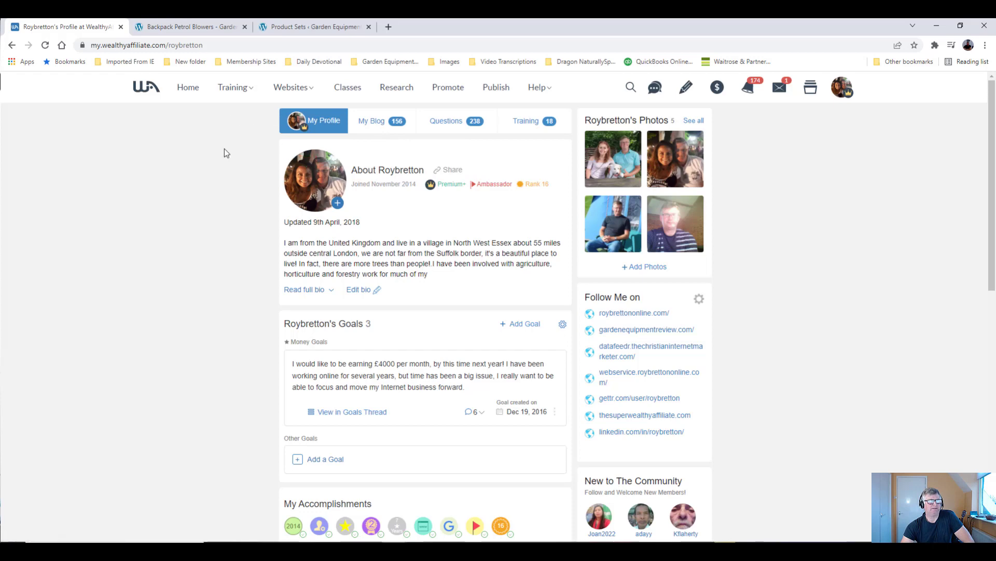
{"action": "left_click", "coordinate": [301, 92]}
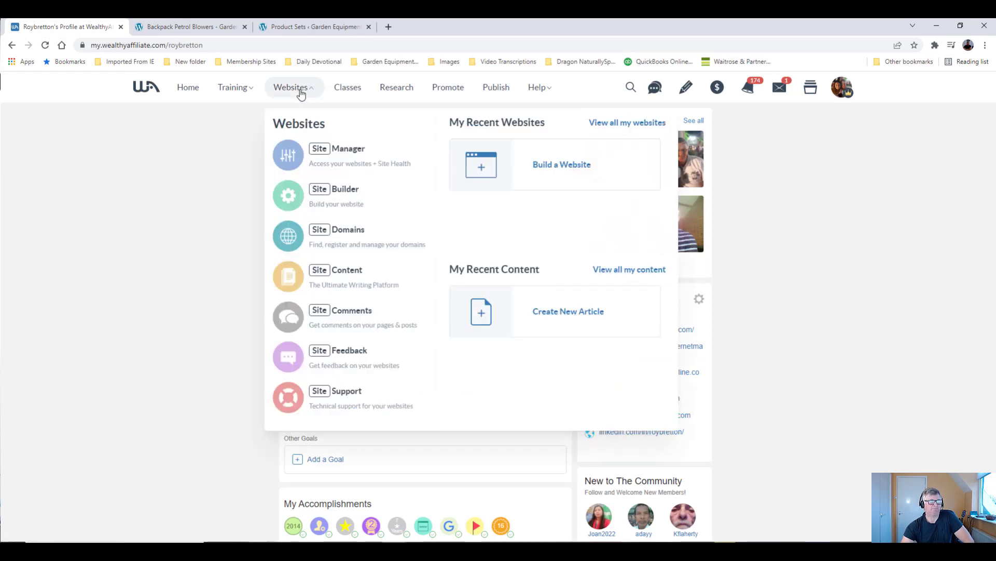
{"action": "left_click", "coordinate": [540, 167]}
{"action": "scroll", "coordinate": [528, 227], "scroll_direction": "down", "scroll_amount": 3}
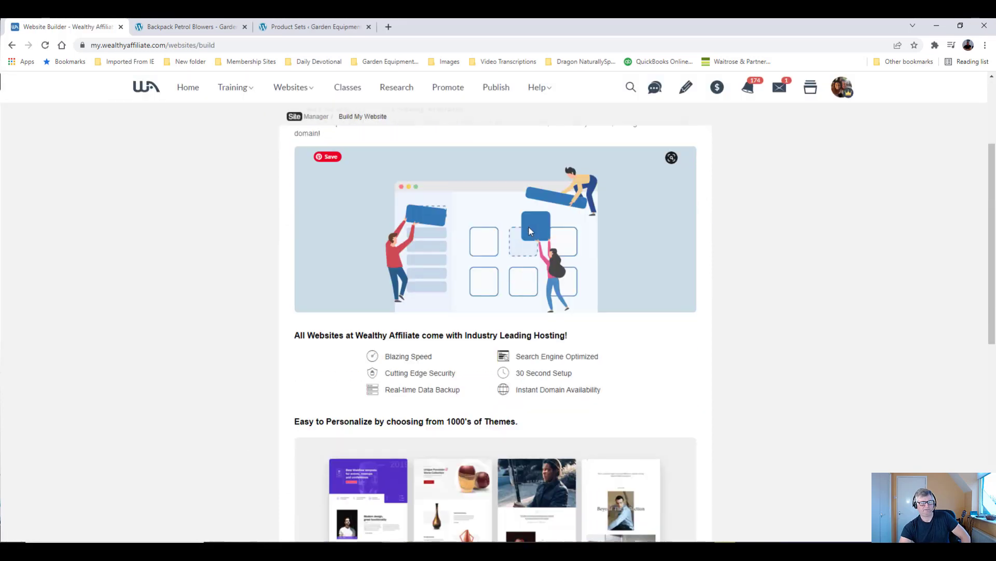
{"action": "scroll", "coordinate": [530, 249], "scroll_direction": "up", "scroll_amount": 3}
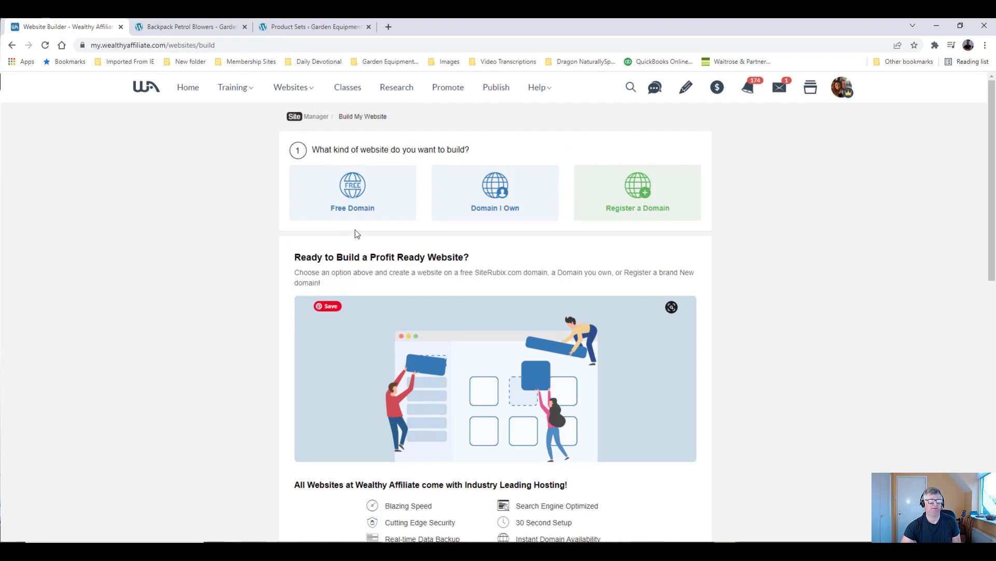
{"action": "left_click", "coordinate": [507, 202]}
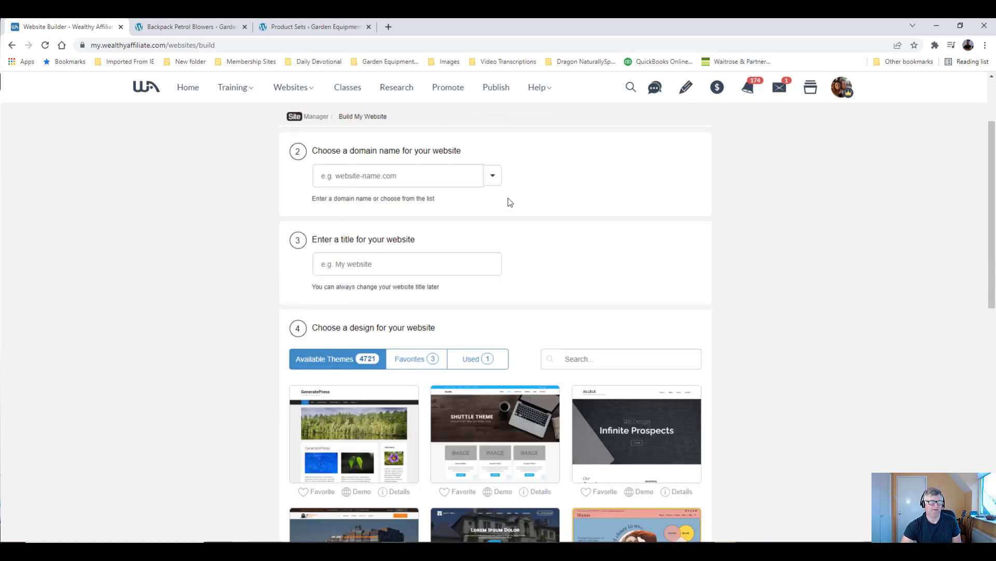
{"action": "right_click", "coordinate": [380, 175]}
{"action": "left_click", "coordinate": [405, 255]}
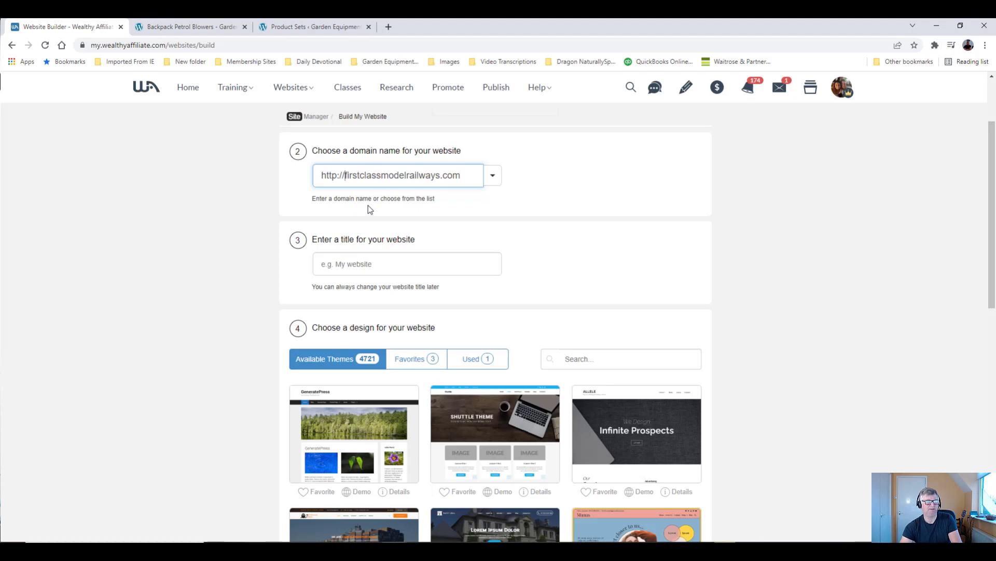
{"action": "key", "text": "BackSpace"}
{"action": "key", "text": "BackSpace"}
{"action": "key", "text": "BackSpace"}
{"action": "key", "text": "BackSpace"}
{"action": "key", "text": "BackSpace"}
{"action": "key", "text": "BackSpace"}
{"action": "key", "text": "BackSpace"}
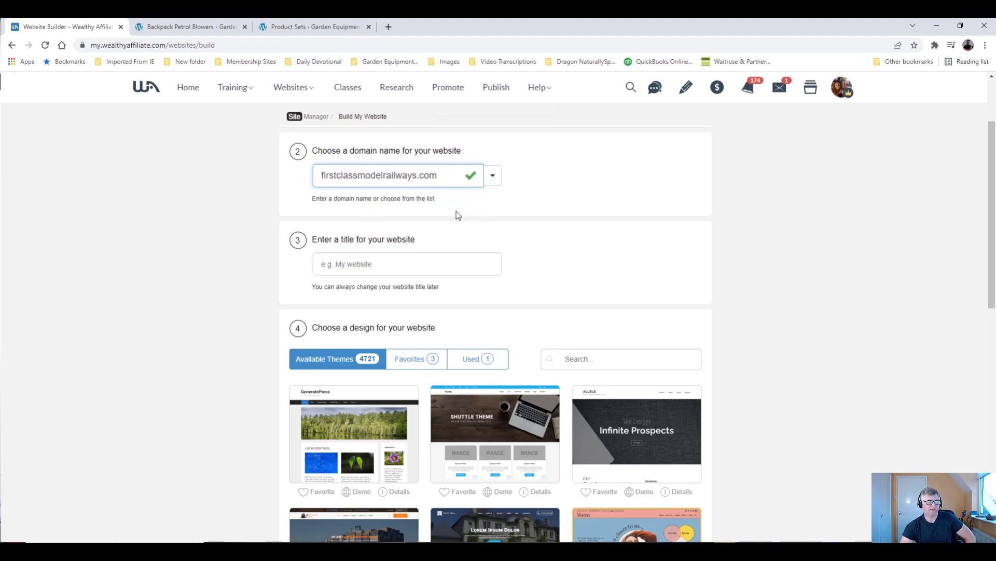
- Title the website "First Class Model Railways"
{"action": "left_click", "coordinate": [382, 263]}
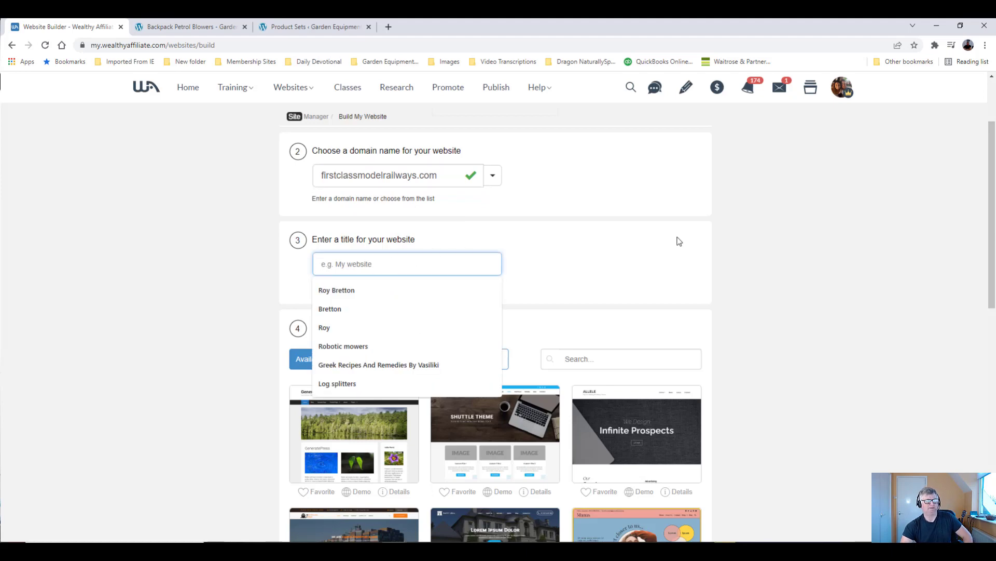
{"action": "type", "text": "F"}
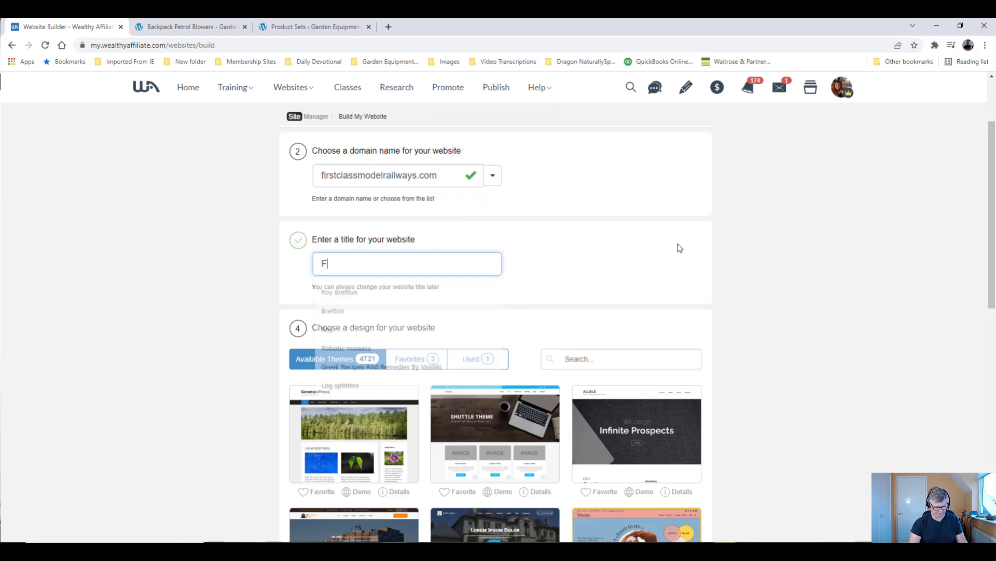
{"action": "type", "text": "irs"}
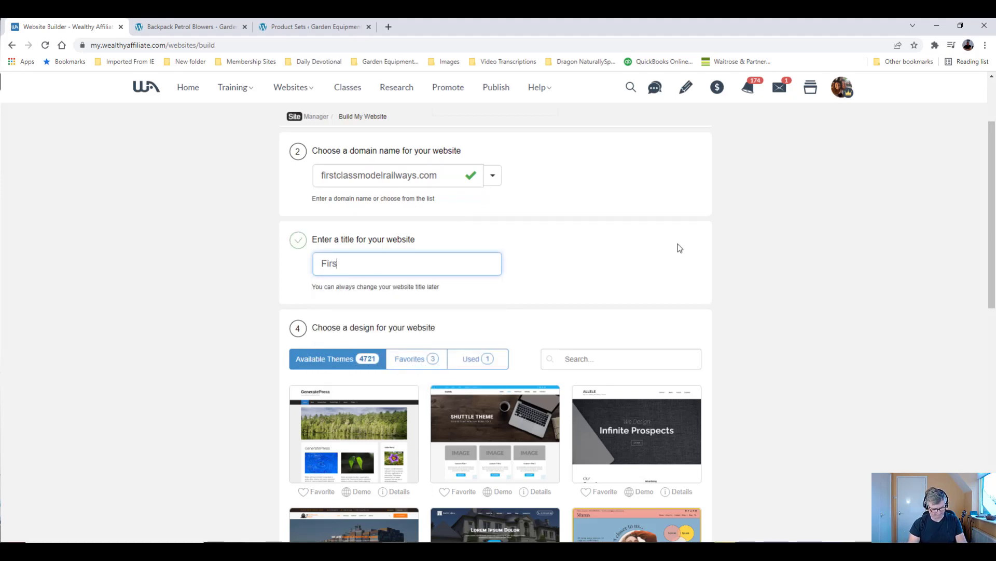
{"action": "type", "text": "t Class"}
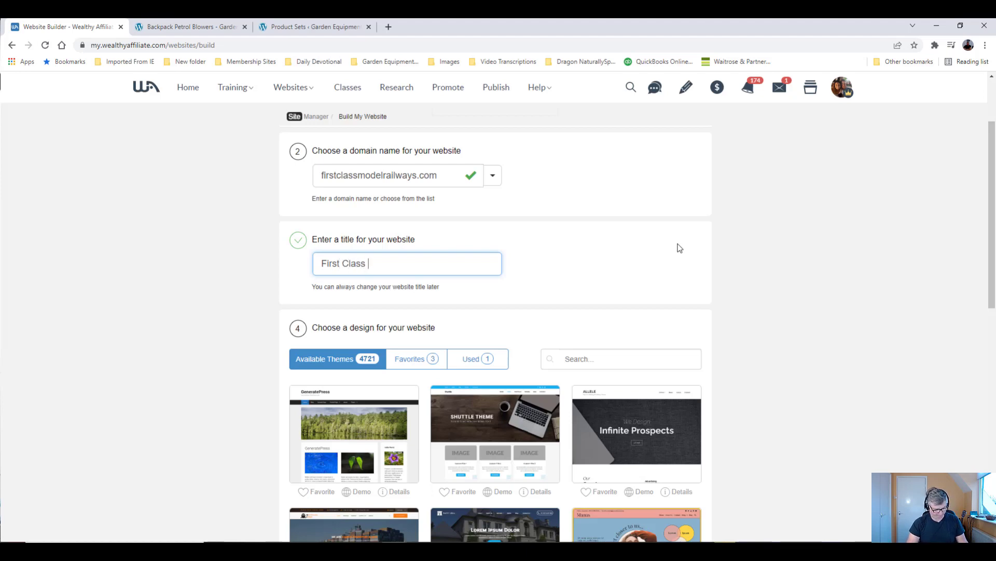
{"action": "type", "text": " Mo"}
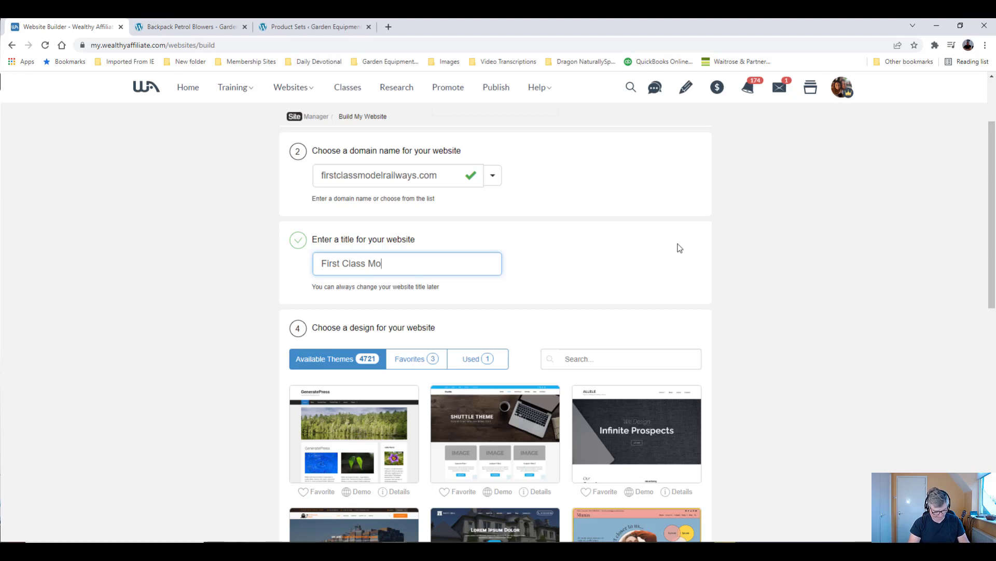
{"action": "type", "text": "del Ra"}
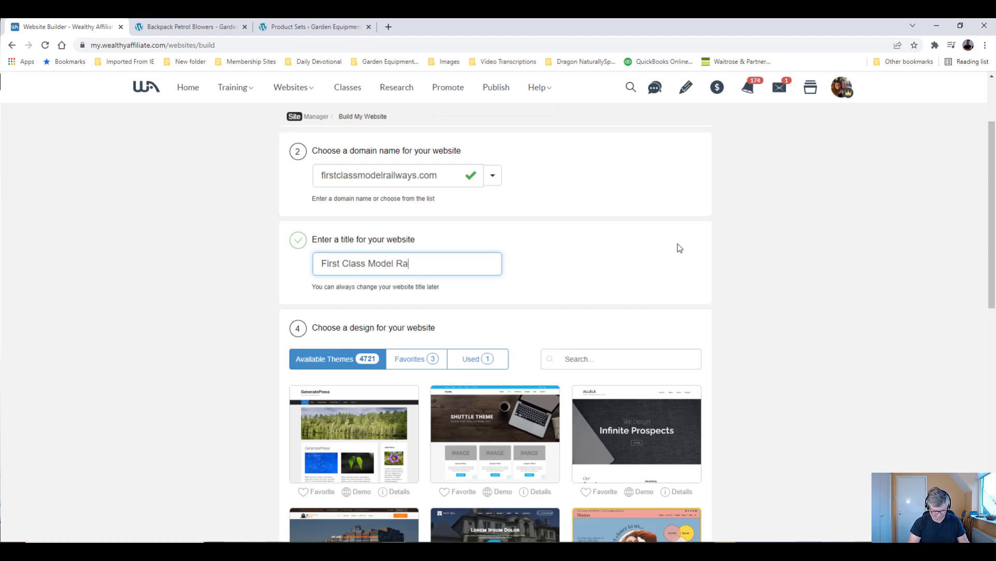
{"action": "type", "text": "ulways"}
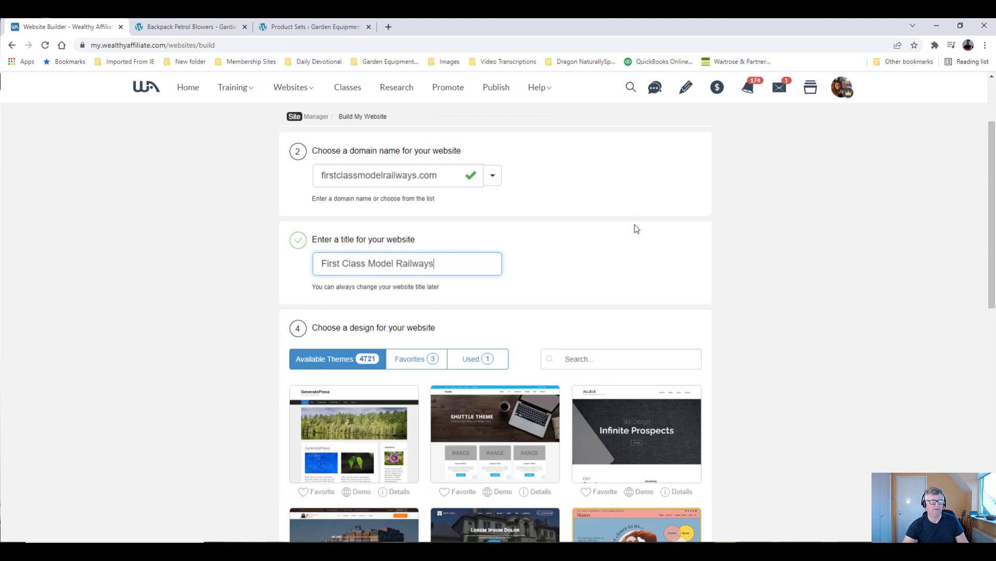
- Choose the Polite theme from the favorite themes as the website's design
{"action": "scroll", "coordinate": [508, 251], "scroll_direction": "down", "scroll_amount": 2}
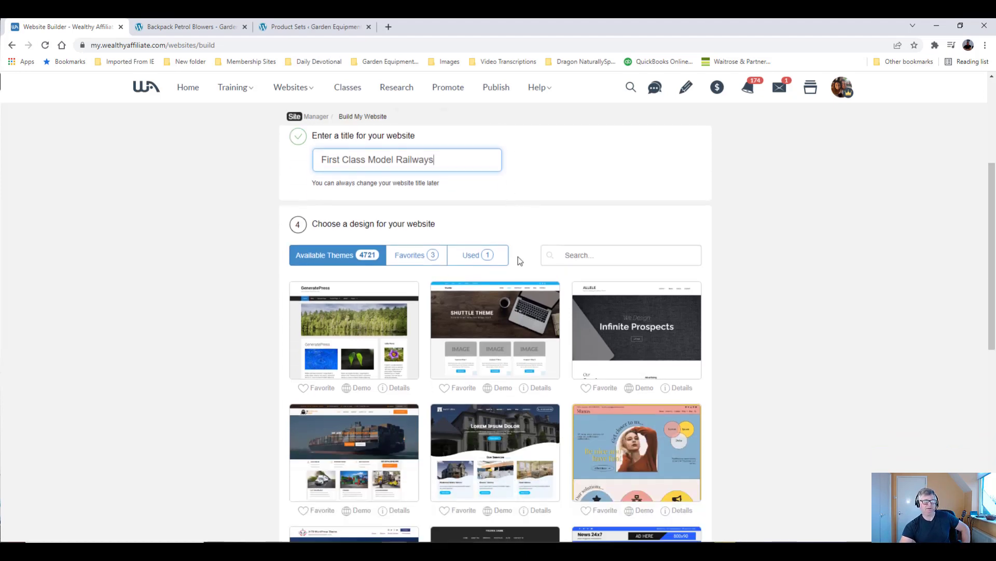
{"action": "scroll", "coordinate": [529, 232], "scroll_direction": "up", "scroll_amount": 1}
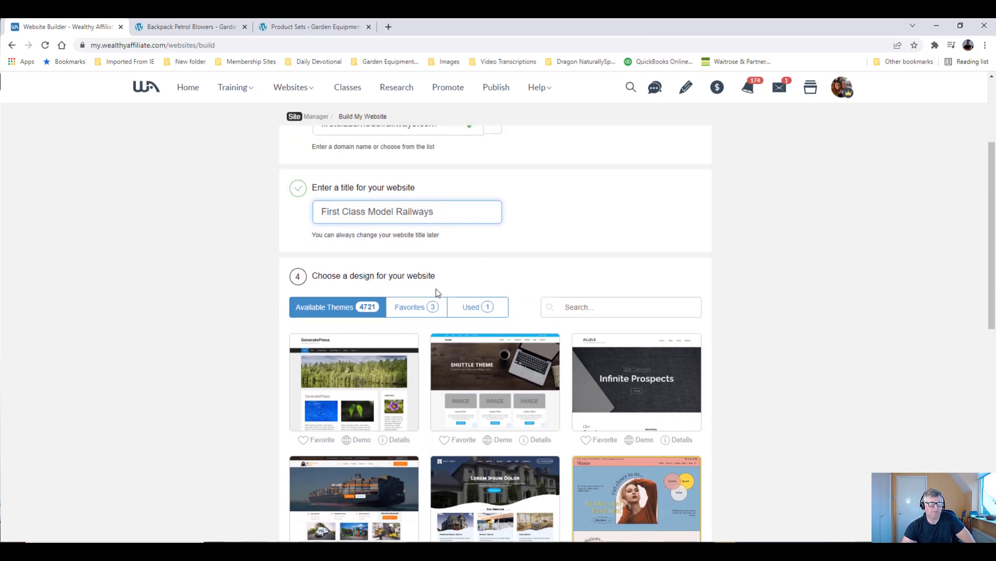
{"action": "scroll", "coordinate": [458, 284], "scroll_direction": "down", "scroll_amount": 1}
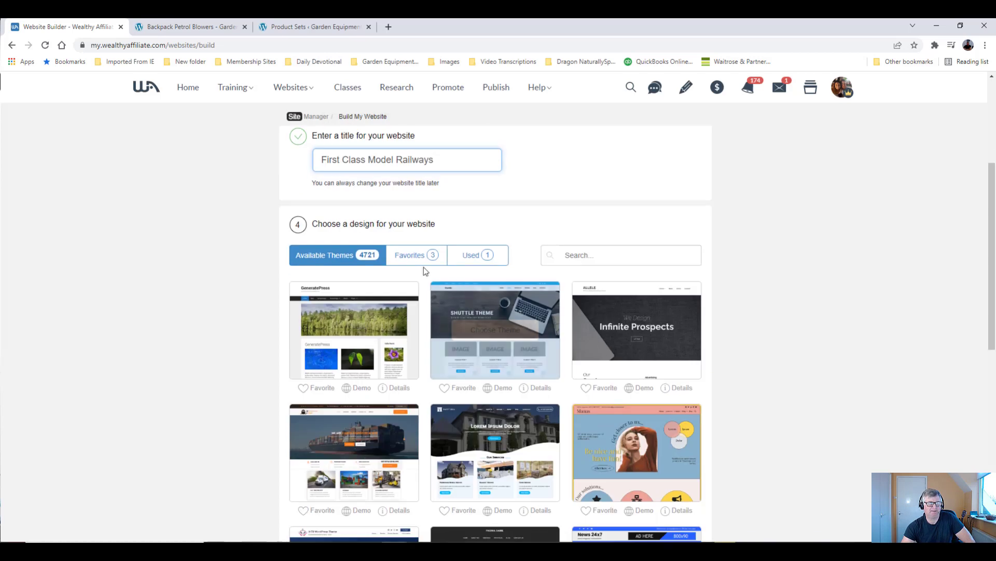
{"action": "left_click", "coordinate": [409, 256]}
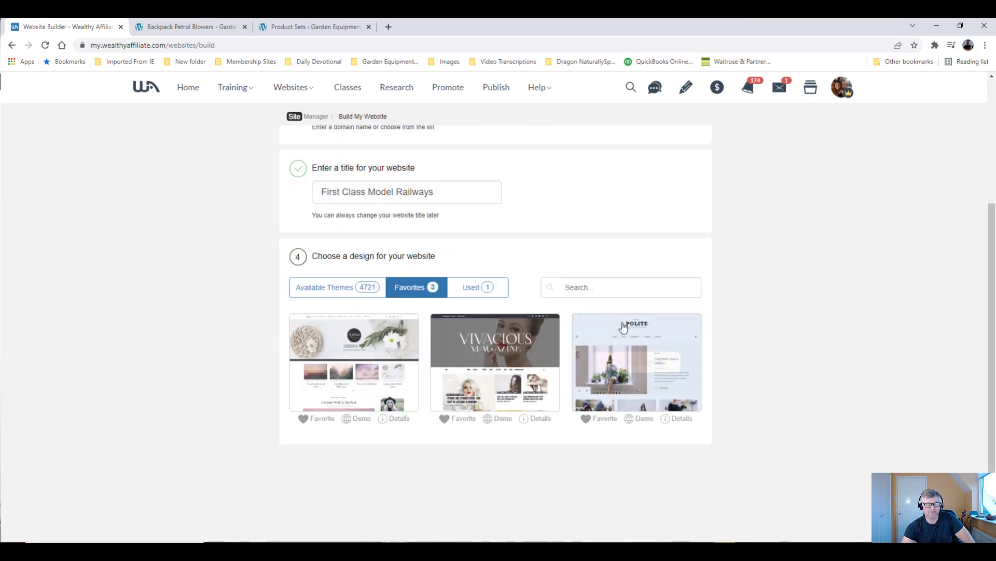
{"action": "mouse_move", "coordinate": [658, 352]}
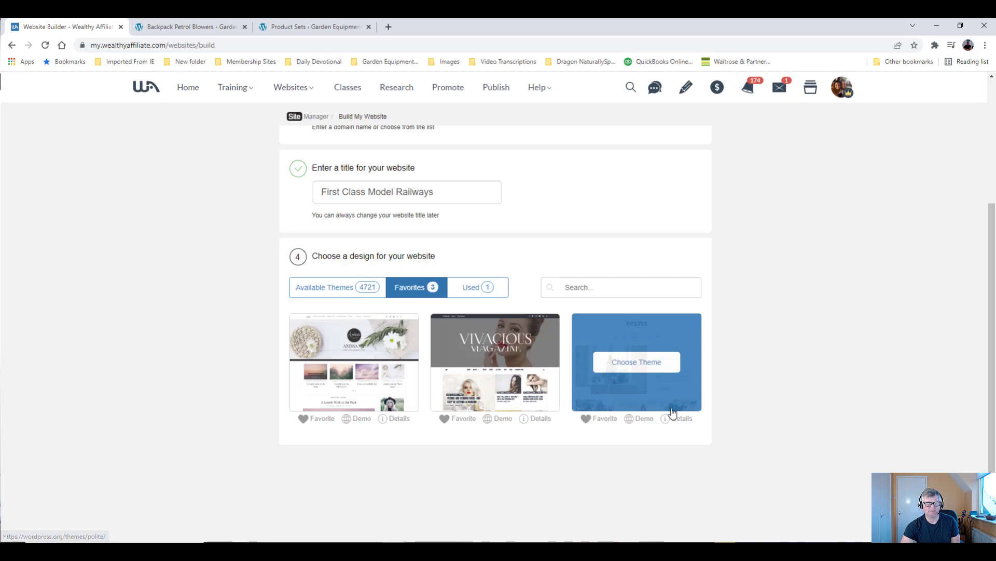
{"action": "left_click", "coordinate": [649, 367]}
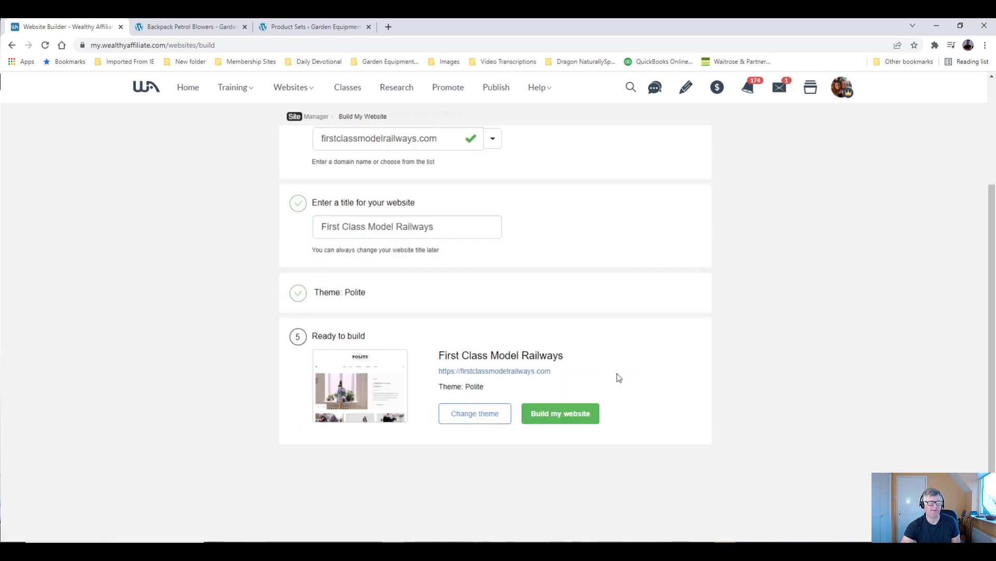
- Build the First Class Model Railways website and look over its details page
{"action": "left_click", "coordinate": [556, 414]}
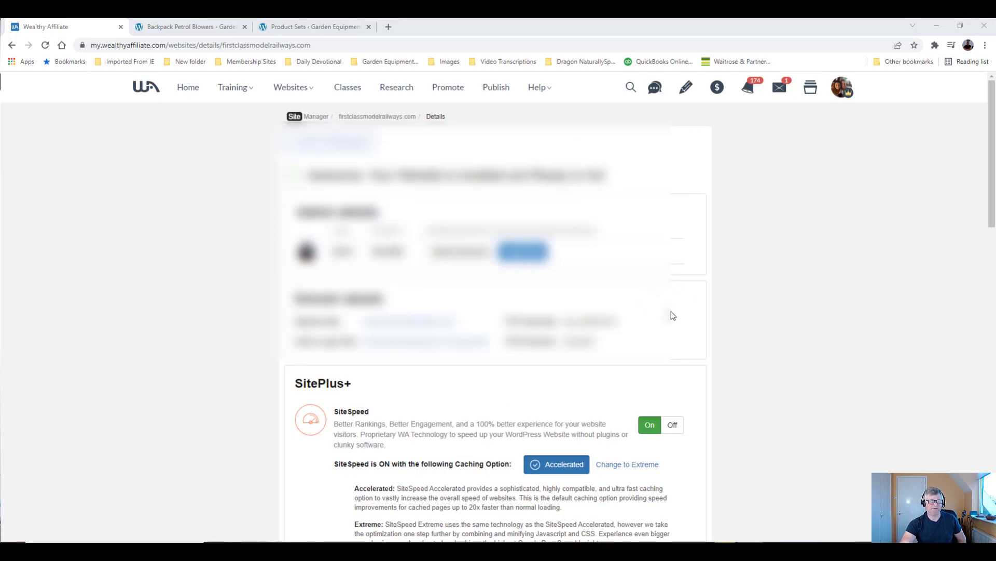
{"action": "scroll", "coordinate": [673, 315], "scroll_direction": "down", "scroll_amount": 2}
{"action": "scroll", "coordinate": [673, 316], "scroll_direction": "up", "scroll_amount": 2}
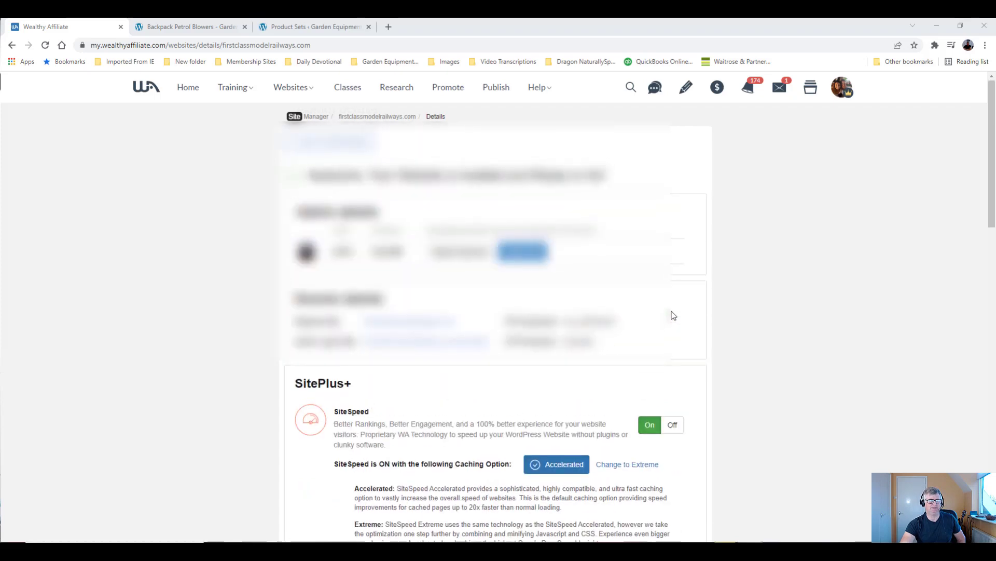
{"action": "scroll", "coordinate": [673, 316], "scroll_direction": "down", "scroll_amount": 4}
{"action": "scroll", "coordinate": [674, 316], "scroll_direction": "up", "scroll_amount": 3}
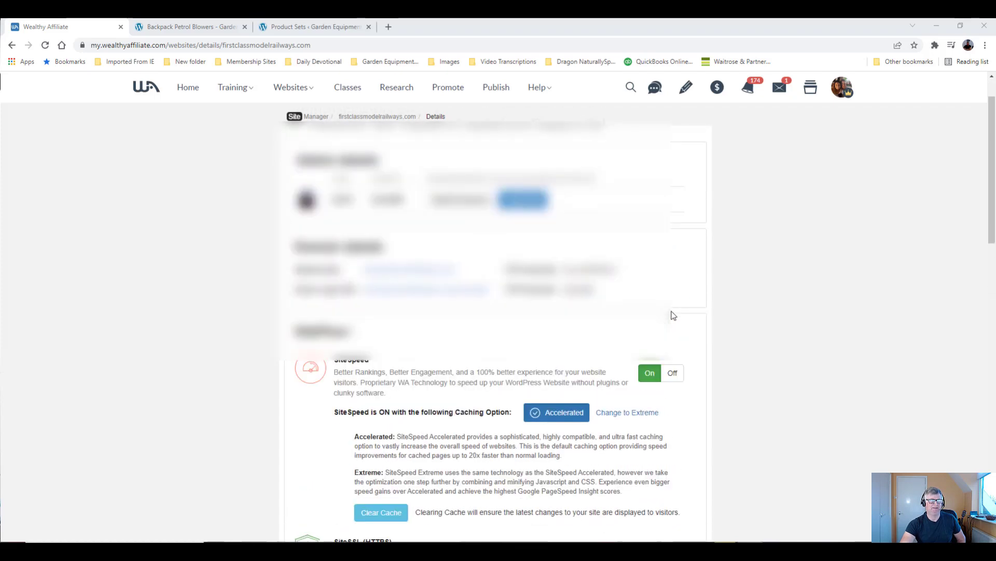
- Log in to the new site's WordPress admin from its details page and look over the dashboard
{"action": "left_click", "coordinate": [521, 201]}
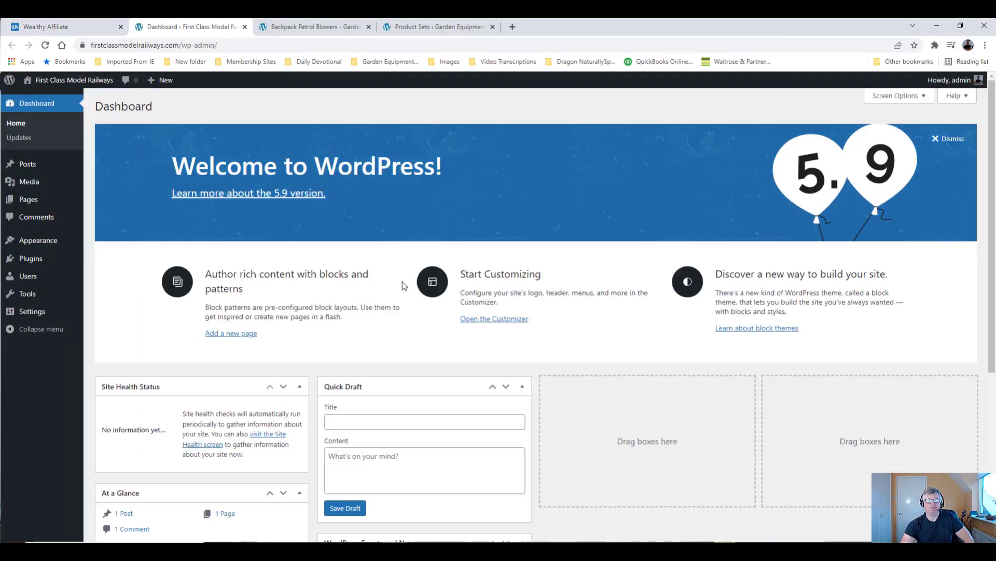
{"action": "scroll", "coordinate": [571, 294], "scroll_direction": "down", "scroll_amount": 1}
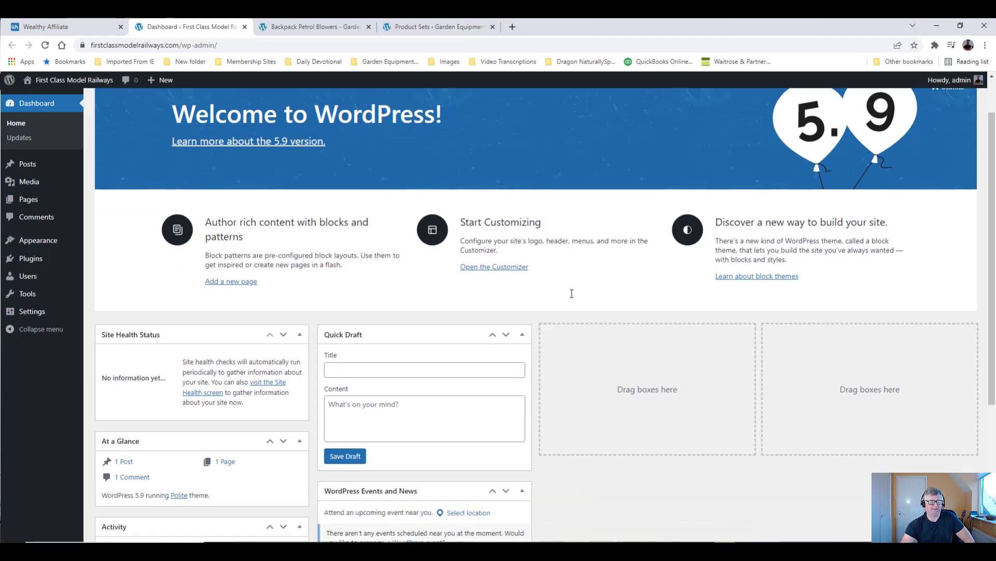
{"action": "scroll", "coordinate": [597, 338], "scroll_direction": "up", "scroll_amount": 1}
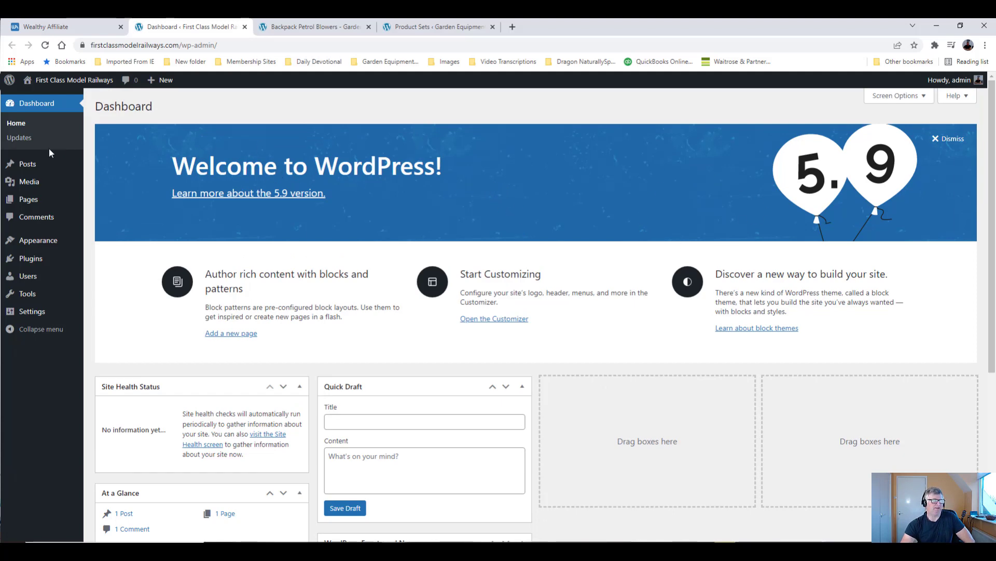
- Visit the new site's public front page to check its look, and return to the admin dashboard
{"action": "mouse_move", "coordinate": [52, 80]}
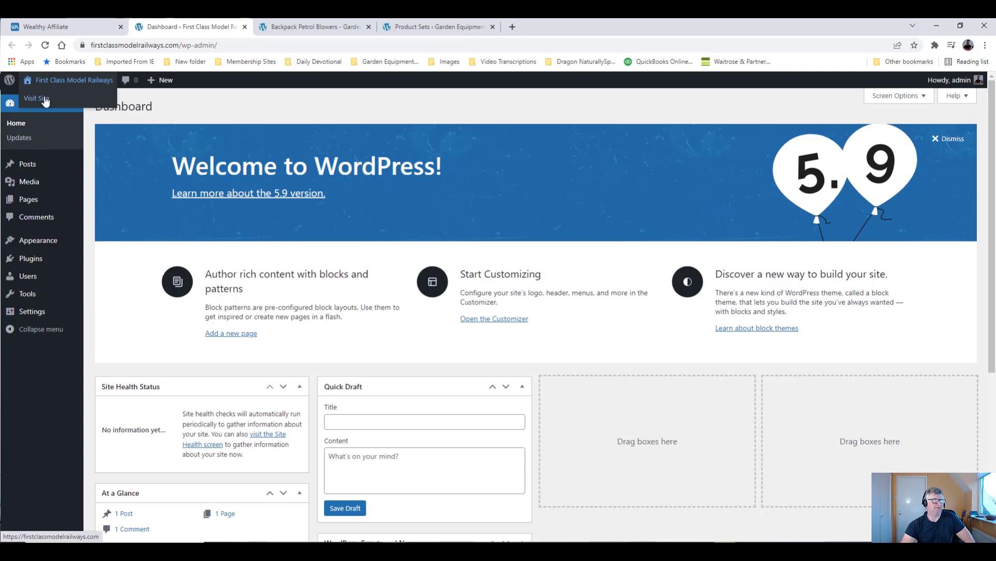
{"action": "left_click", "coordinate": [45, 100]}
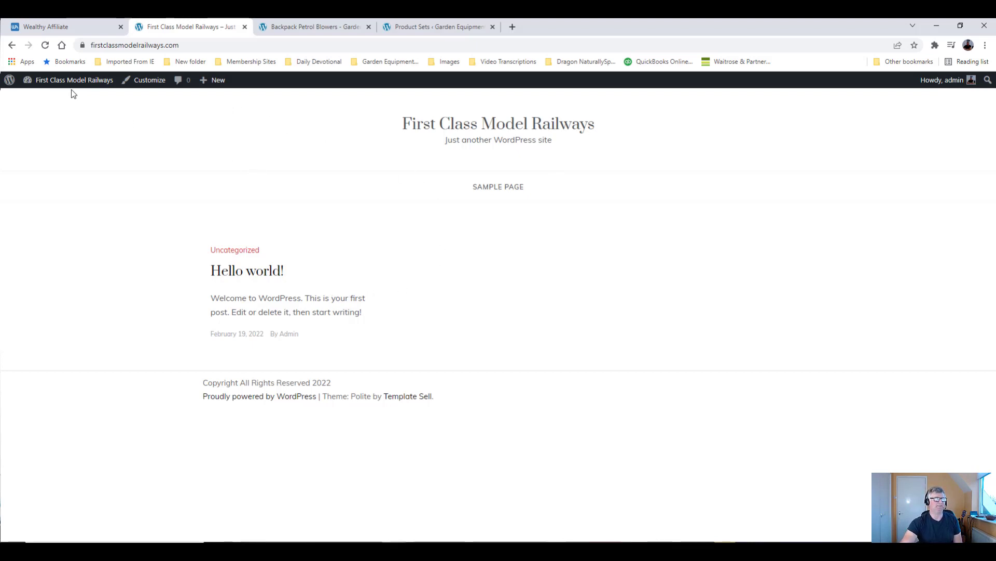
{"action": "mouse_move", "coordinate": [74, 84]}
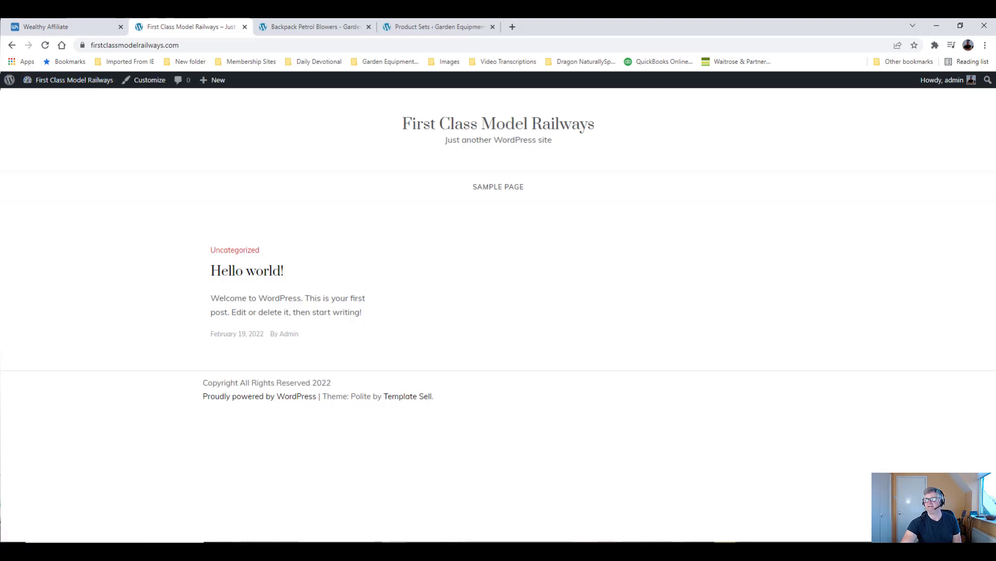
{"action": "left_click", "coordinate": [34, 99]}
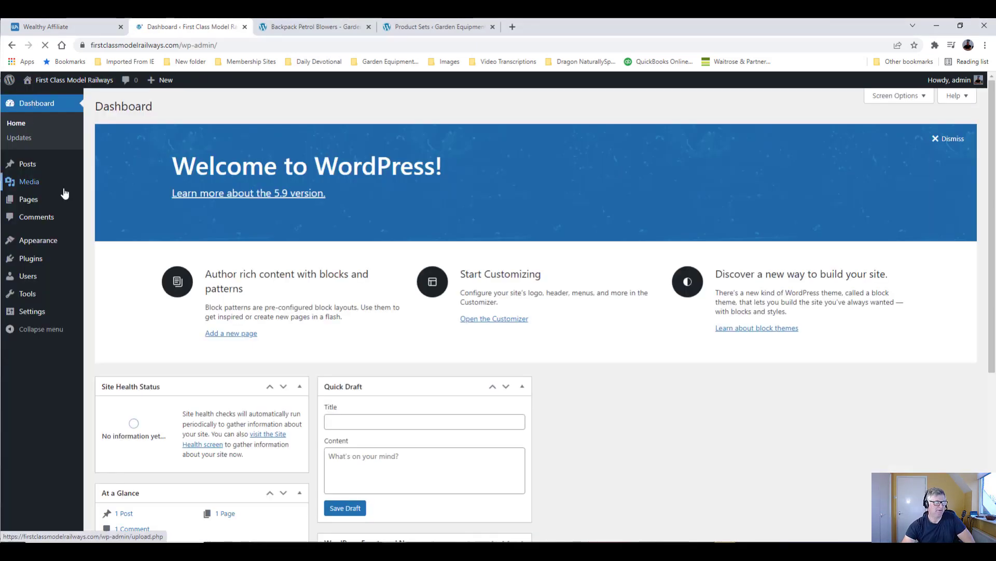
- In the general settings, replace the tagline with a copy of the site title
{"action": "mouse_move", "coordinate": [34, 242]}
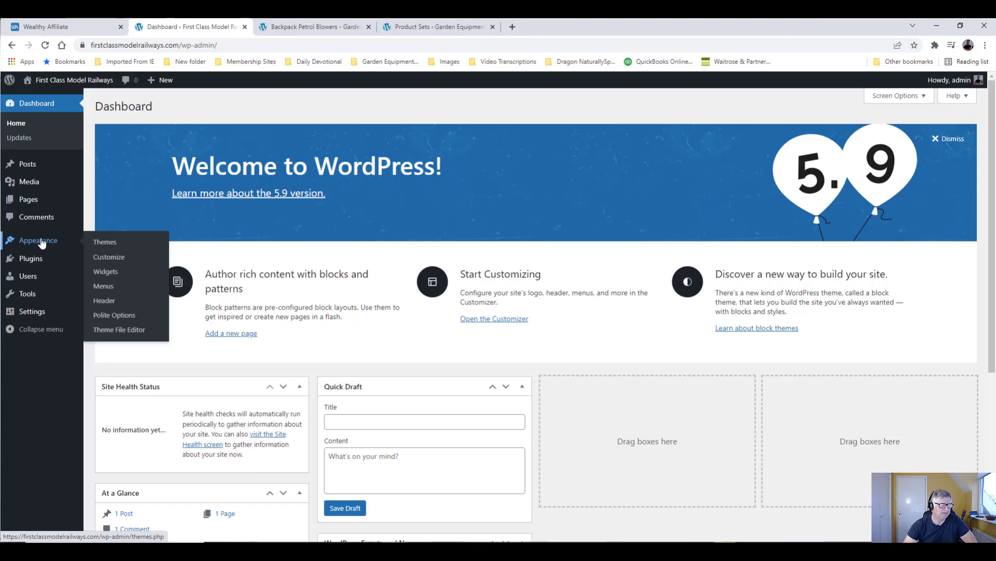
{"action": "mouse_move", "coordinate": [29, 313]}
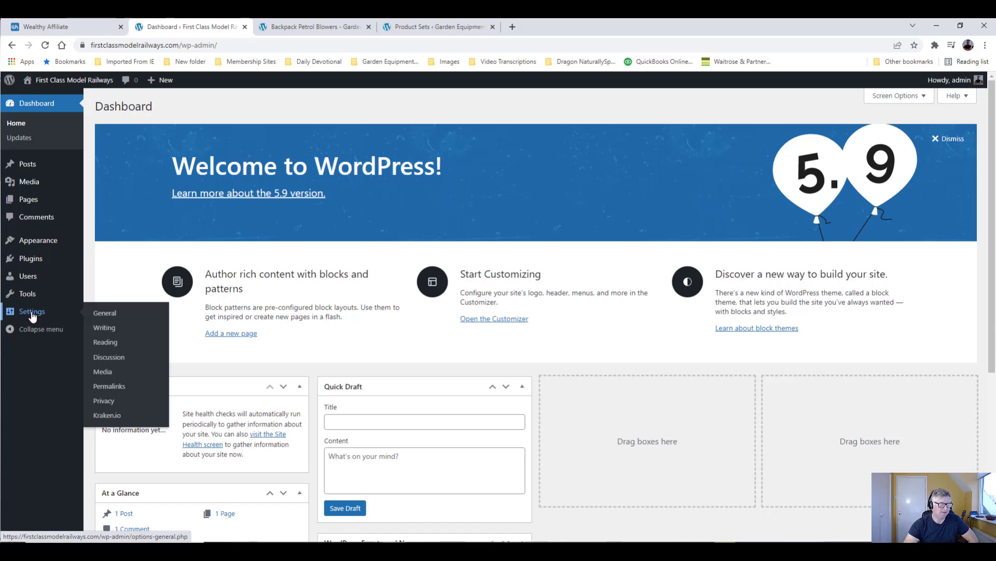
{"action": "left_click", "coordinate": [114, 315]}
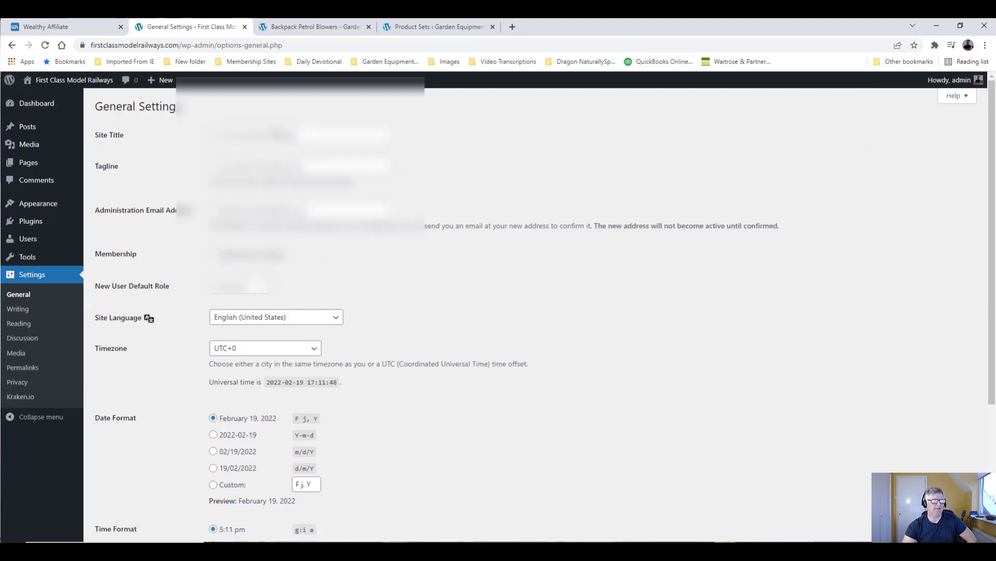
{"action": "triple_click", "coordinate": [283, 135]}
{"action": "right_click", "coordinate": [275, 131]}
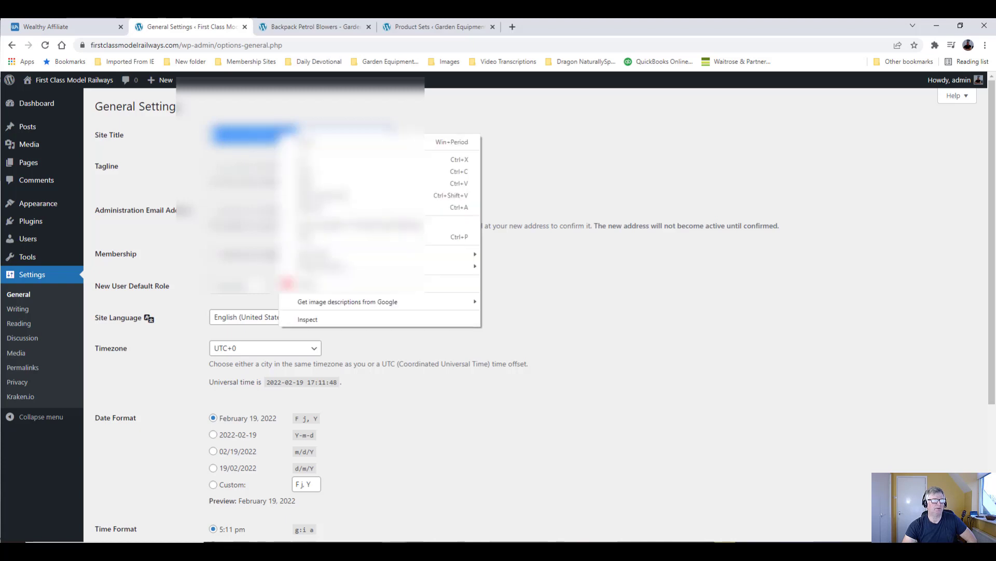
{"action": "left_click", "coordinate": [322, 170]}
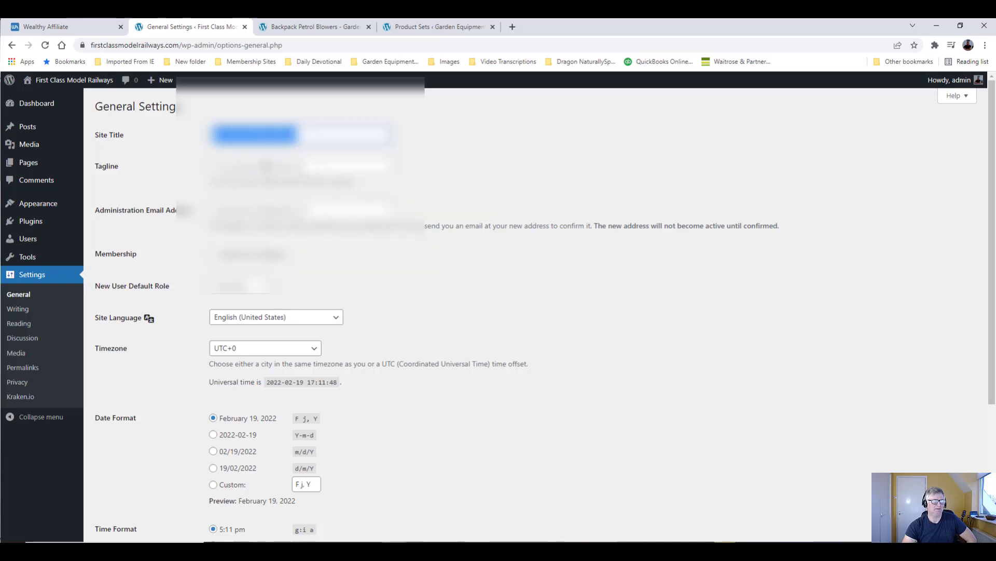
{"action": "triple_click", "coordinate": [270, 166]}
{"action": "right_click", "coordinate": [271, 167]}
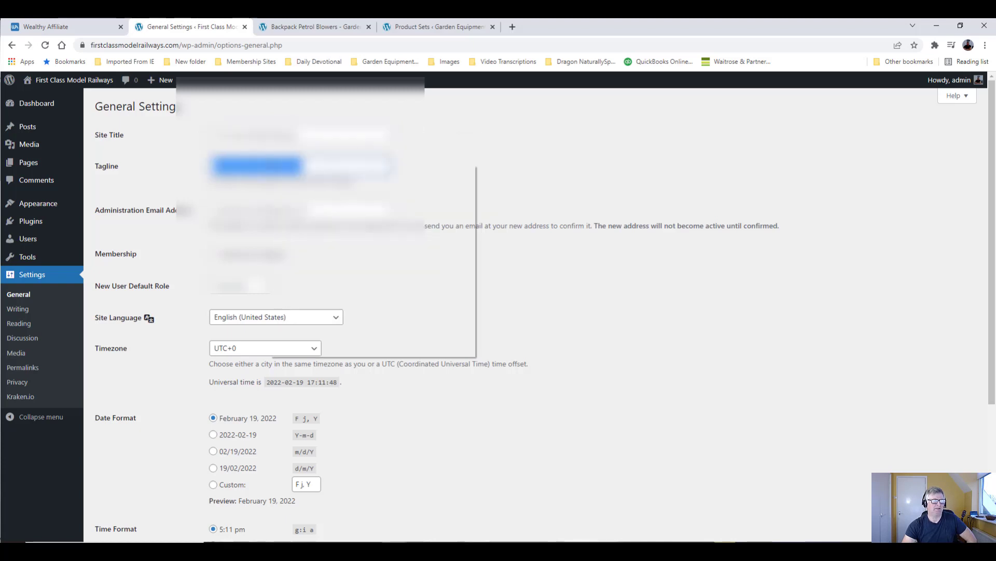
{"action": "left_click", "coordinate": [311, 213]}
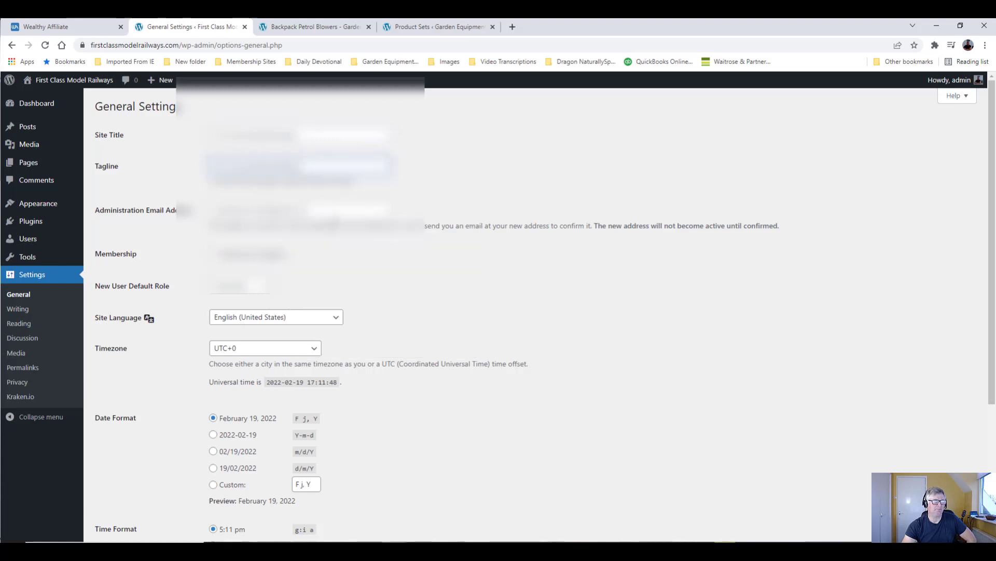
- Set the site language to English (UK)
{"action": "scroll", "coordinate": [140, 274], "scroll_direction": "down", "scroll_amount": 1}
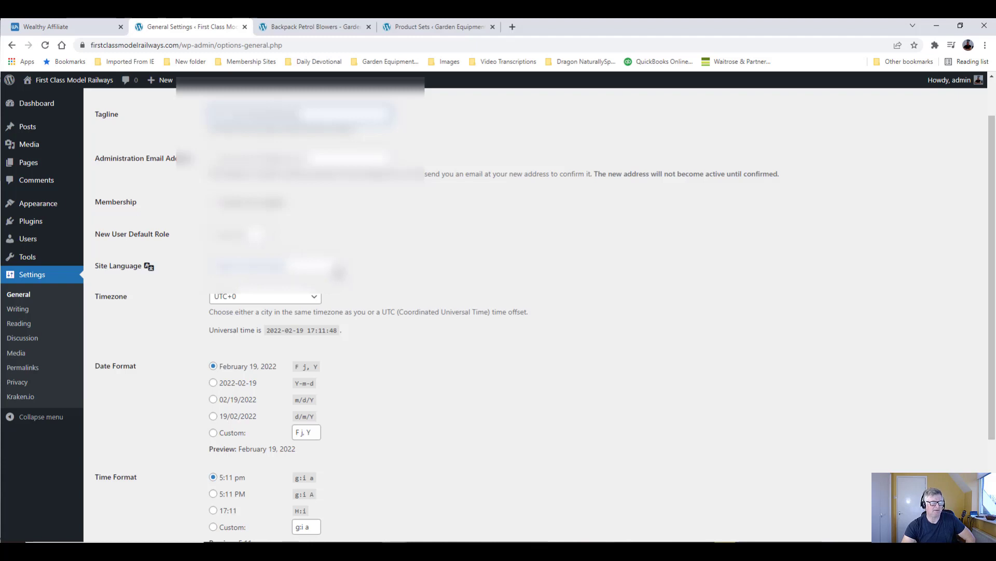
{"action": "left_click", "coordinate": [335, 270]}
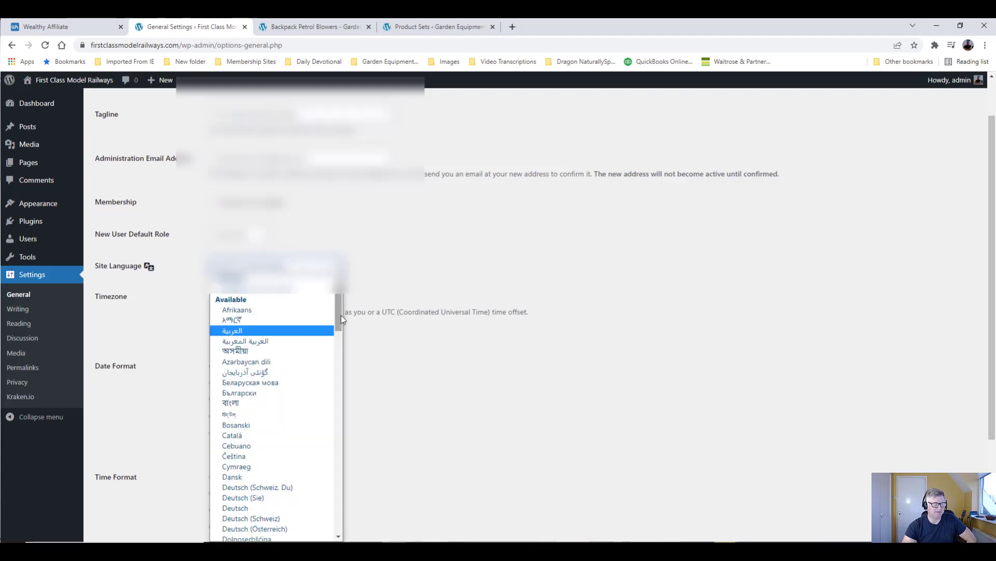
{"action": "left_click_drag", "start_coordinate": [341, 316], "coordinate": [335, 355]}
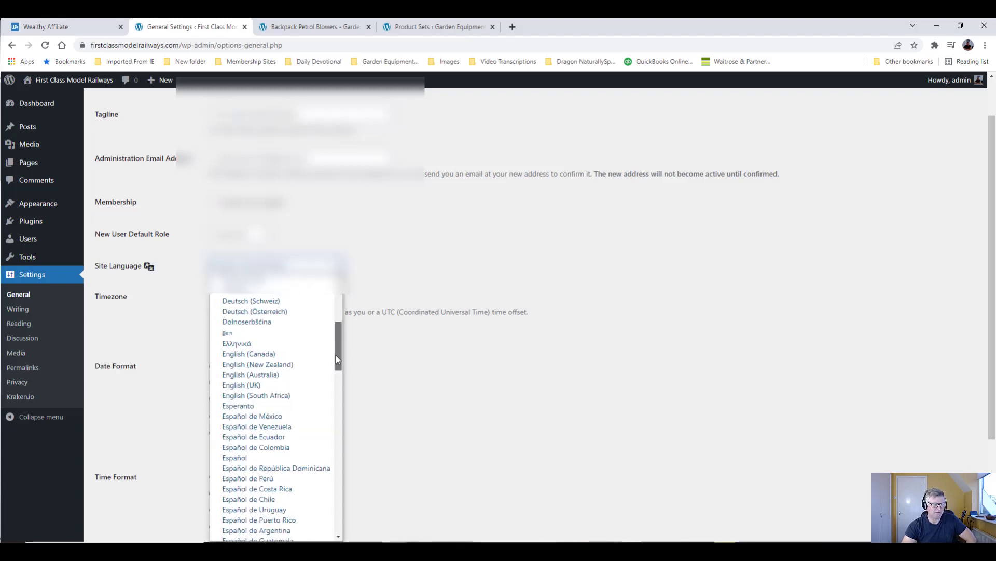
{"action": "left_click", "coordinate": [250, 387]}
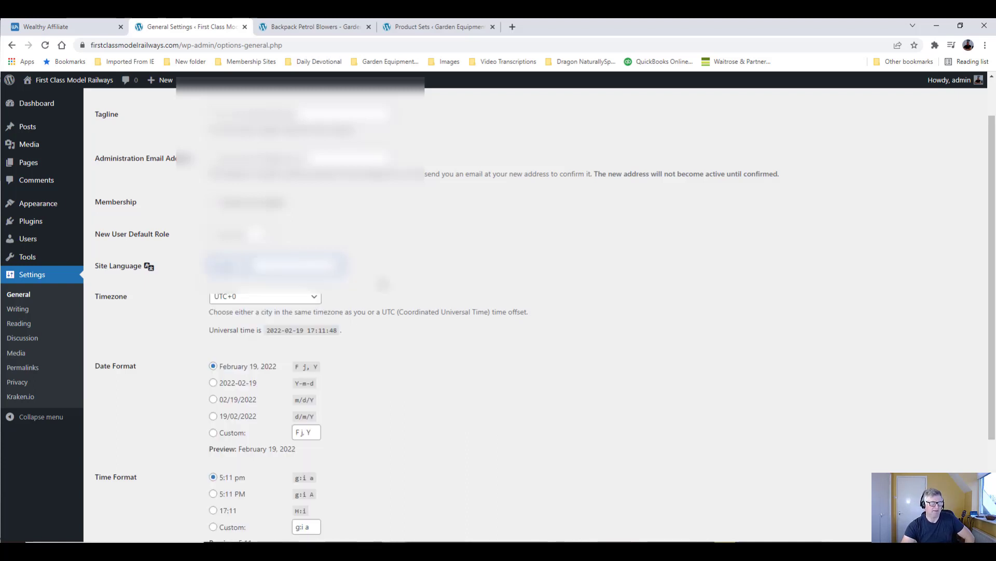
- Set the site's timezone to London
{"action": "scroll", "coordinate": [383, 283], "scroll_direction": "down", "scroll_amount": 1}
{"action": "left_click", "coordinate": [319, 251]}
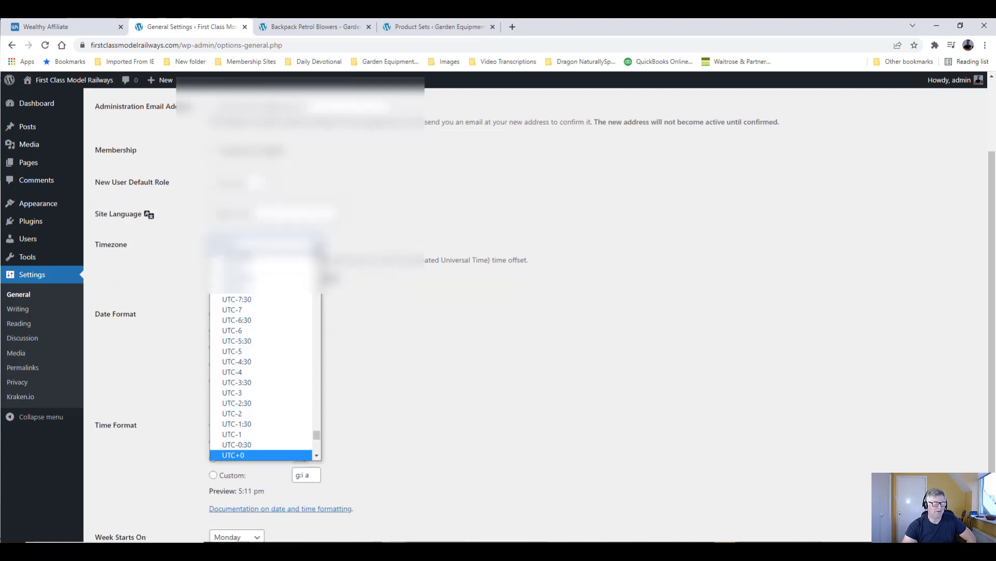
{"action": "scroll", "coordinate": [259, 268], "scroll_direction": "up", "scroll_amount": 1}
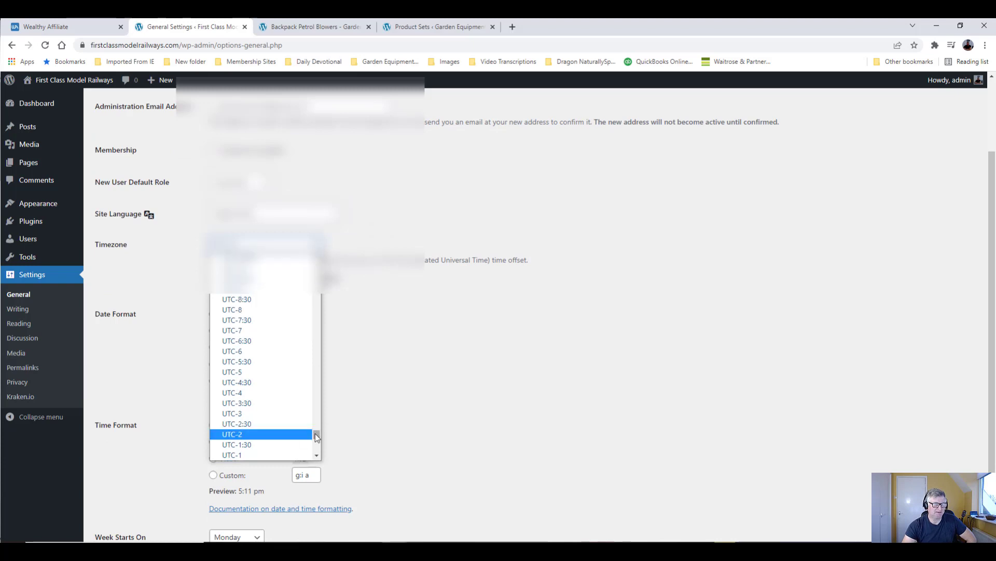
{"action": "left_click_drag", "start_coordinate": [316, 434], "coordinate": [316, 394]}
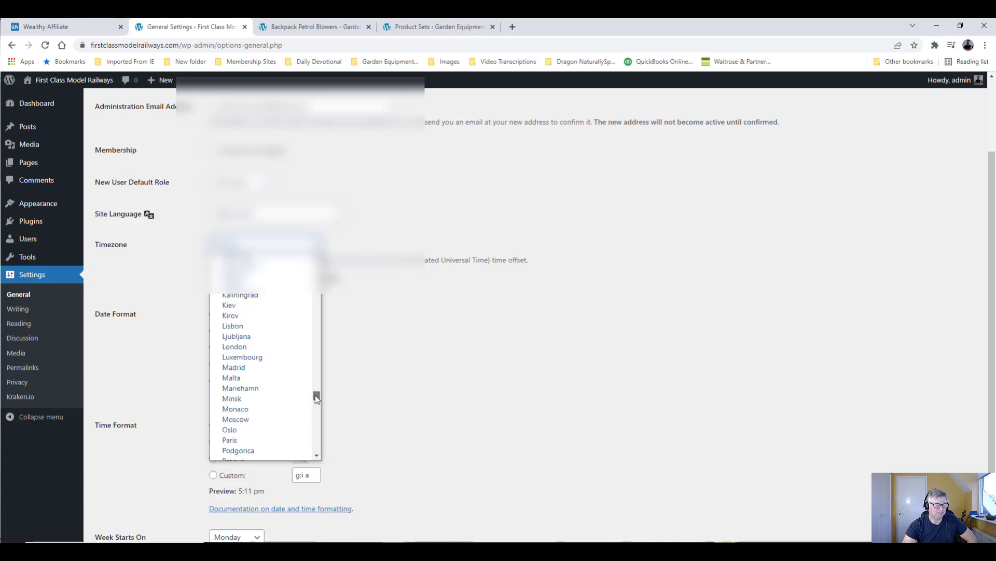
{"action": "left_click", "coordinate": [263, 348]}
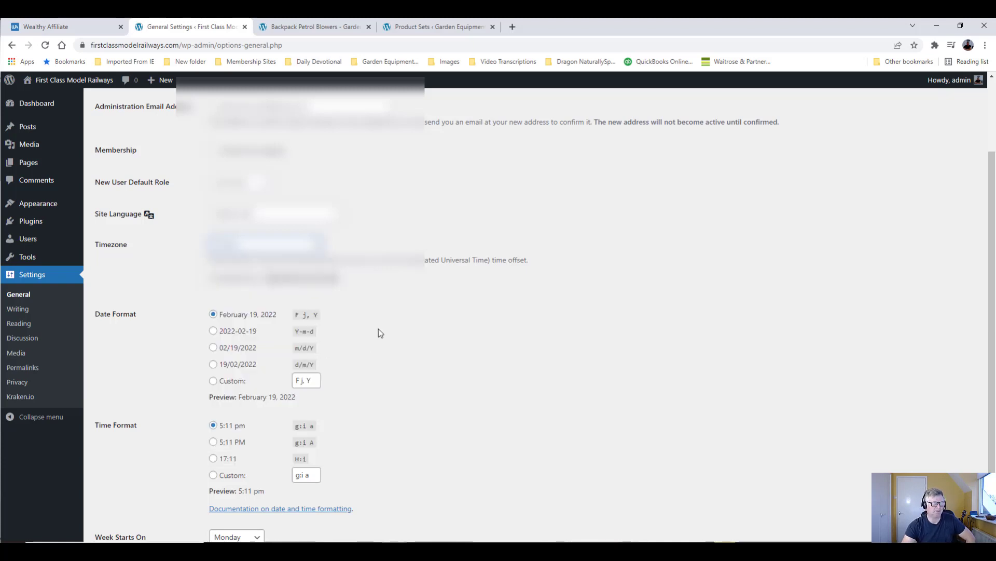
- Set the week to start on Sunday and save the general settings
{"action": "scroll", "coordinate": [388, 325], "scroll_direction": "down", "scroll_amount": 1}
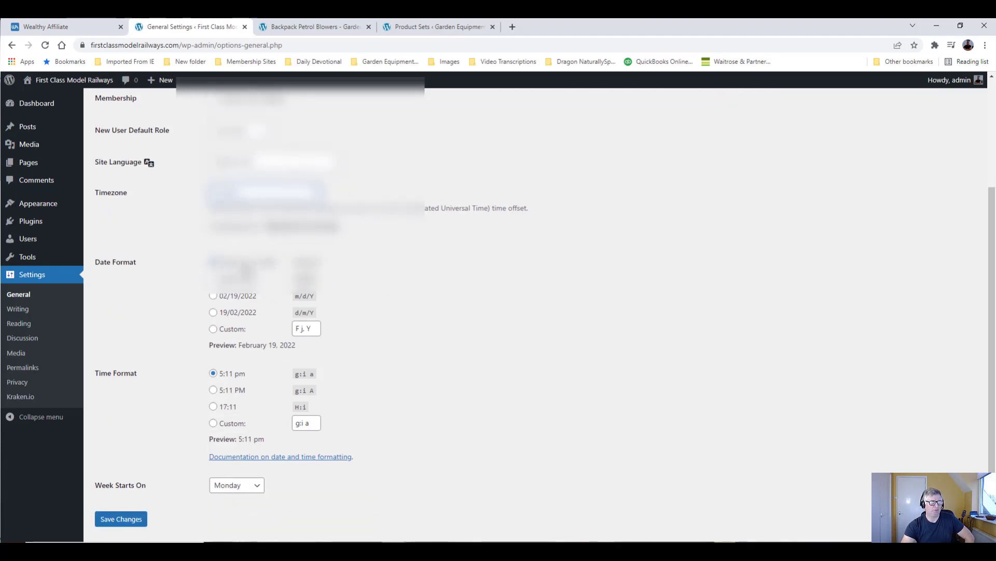
{"action": "scroll", "coordinate": [260, 312], "scroll_direction": "down", "scroll_amount": 1}
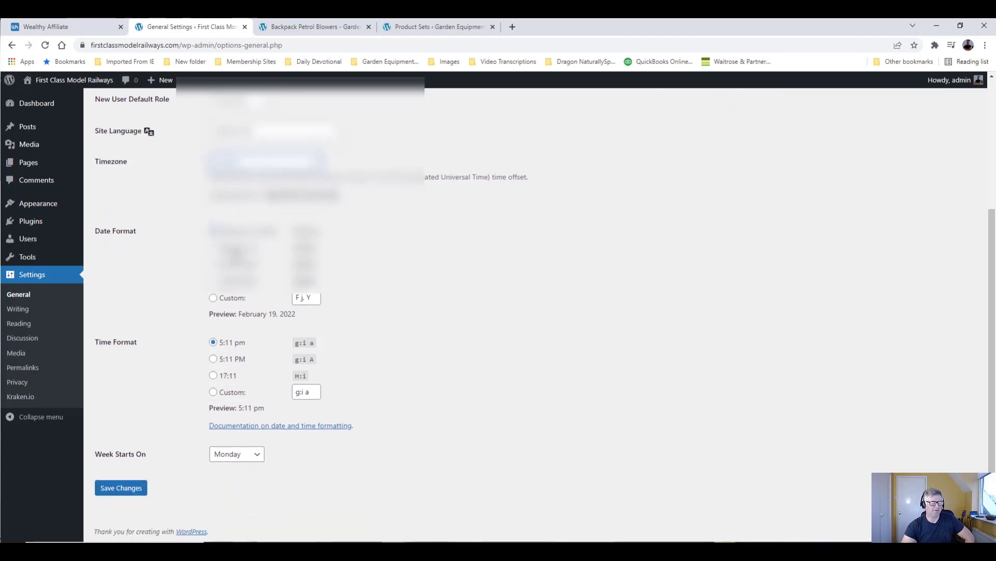
{"action": "left_click", "coordinate": [257, 459]}
{"action": "left_click", "coordinate": [247, 467]}
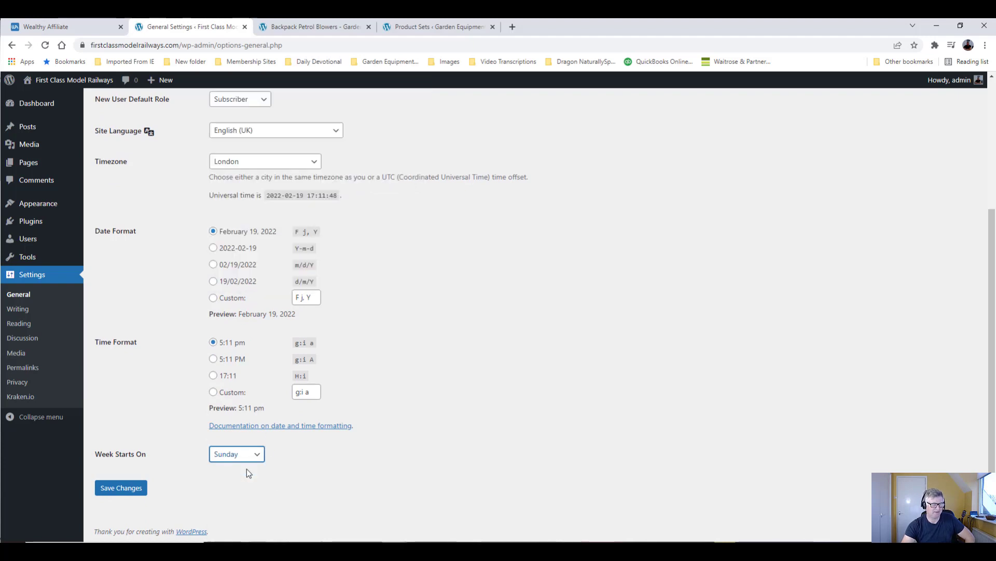
{"action": "left_click", "coordinate": [120, 488]}
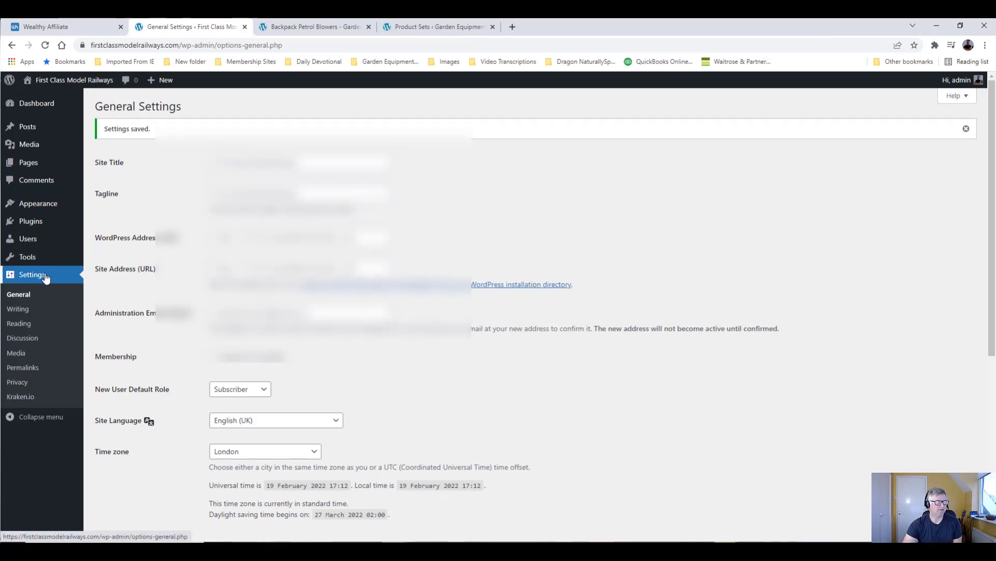
- Search the plugin directory for "woo" and install the WooCommerce plugin by Automattic
{"action": "mouse_move", "coordinate": [32, 223]}
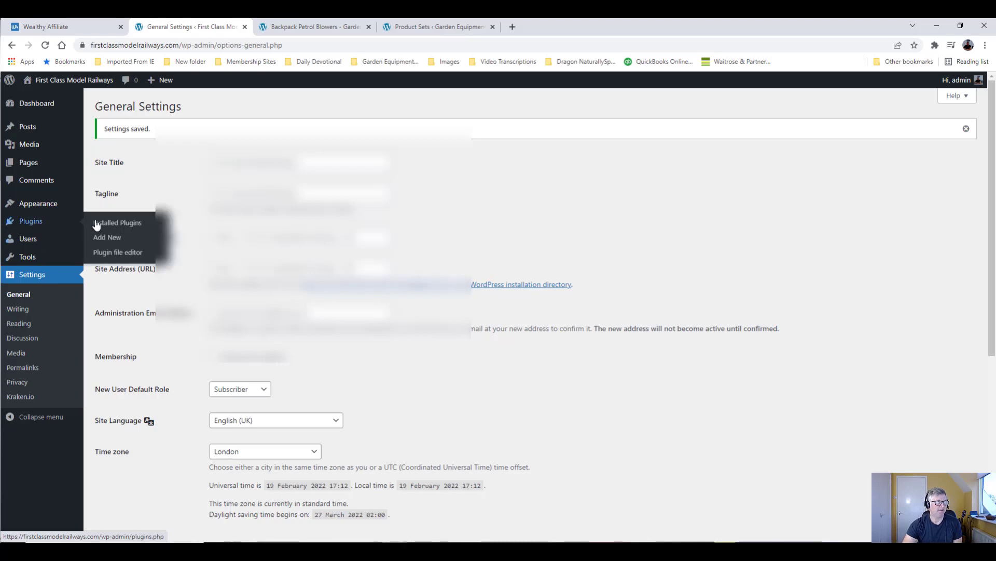
{"action": "left_click", "coordinate": [115, 243]}
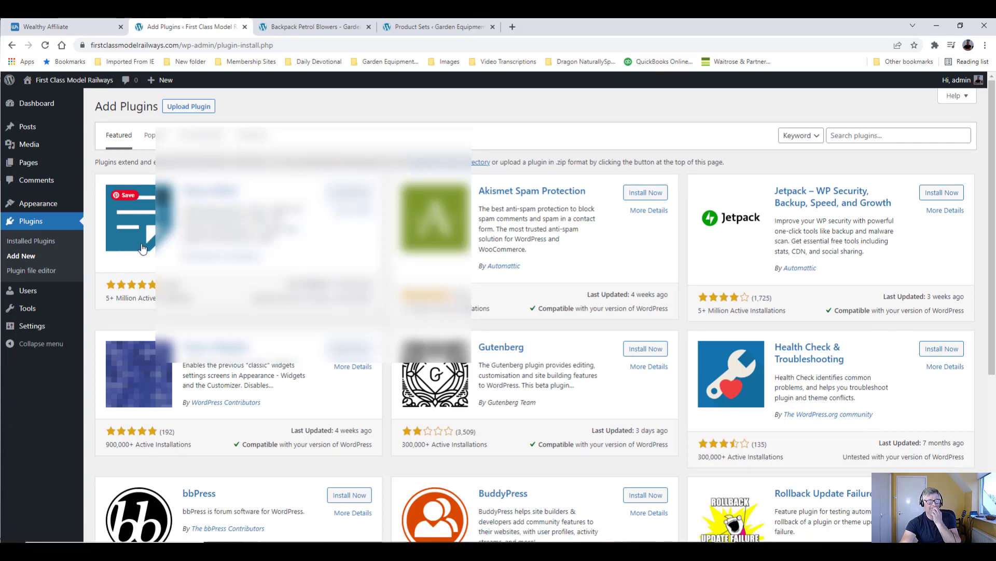
{"action": "left_click", "coordinate": [863, 134]}
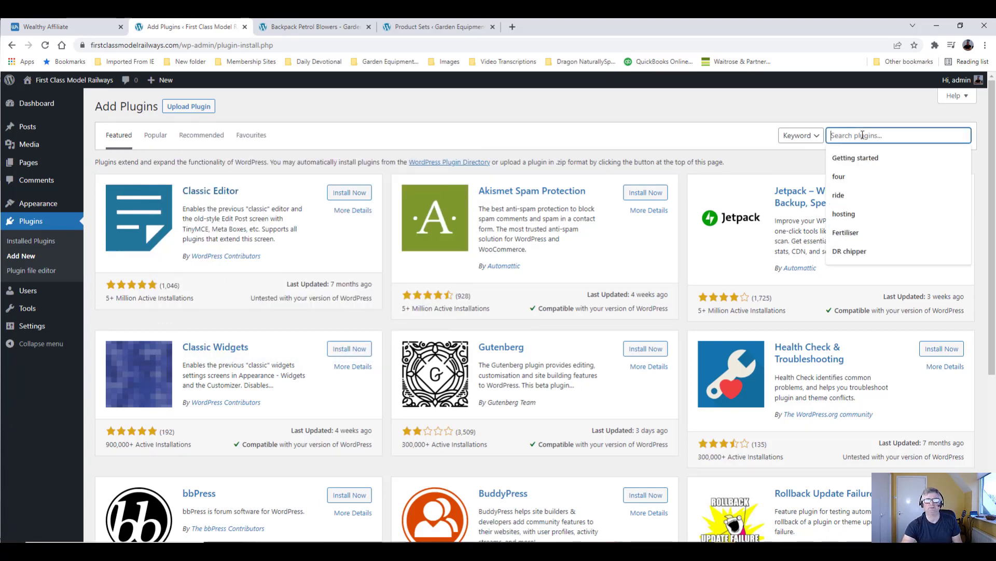
{"action": "type", "text": "w"}
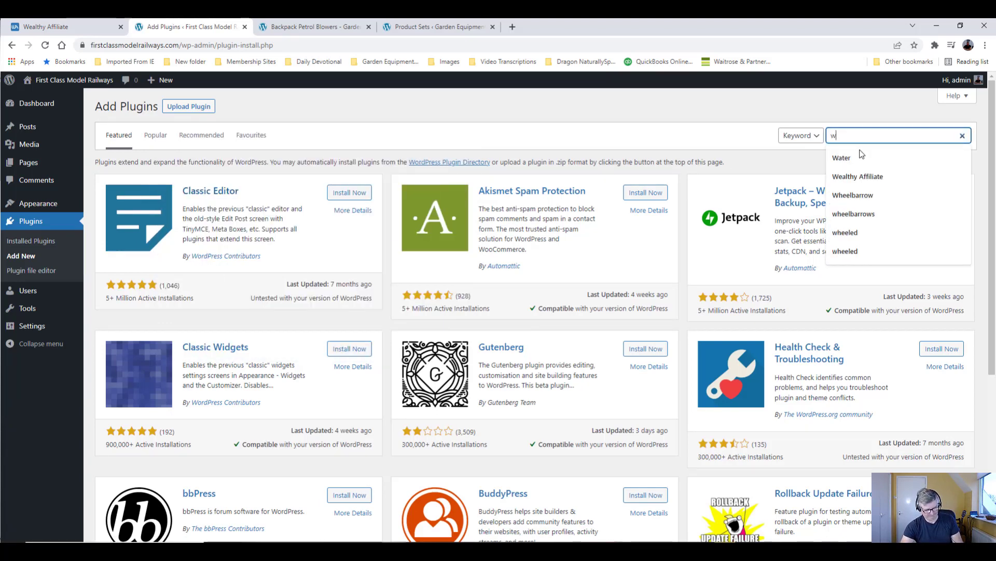
{"action": "type", "text": "oo"}
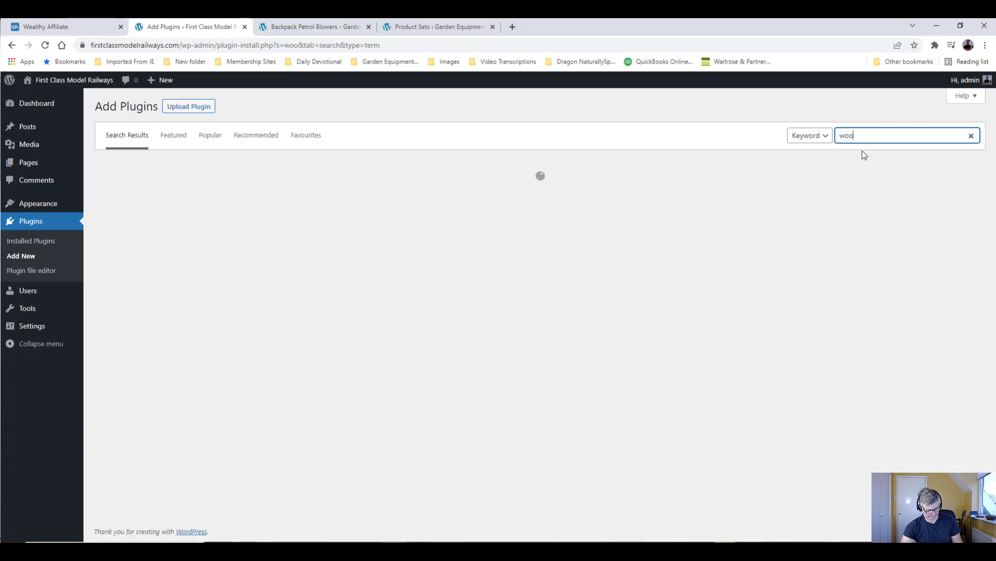
{"action": "type", "text": "c"}
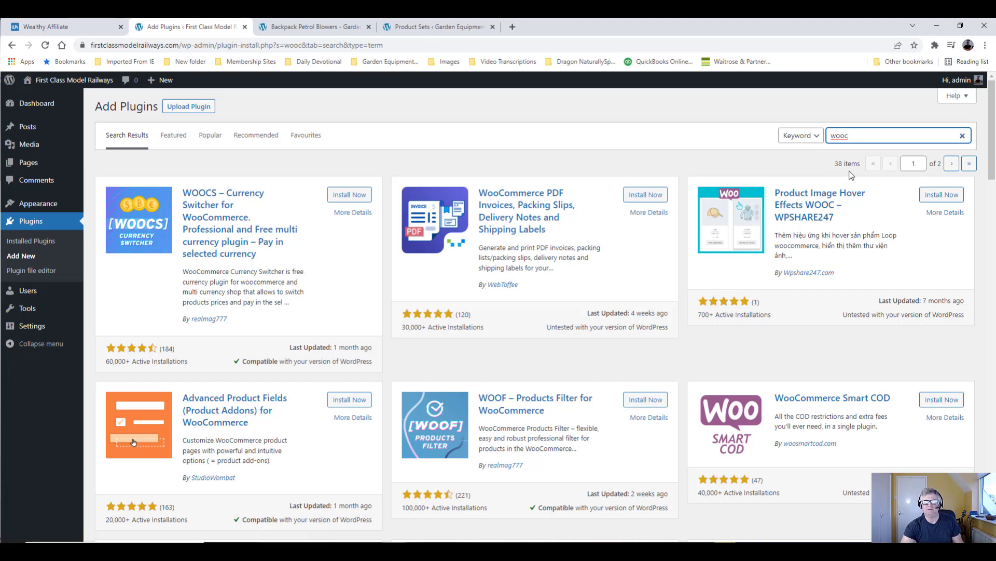
{"action": "key", "text": "BackSpace"}
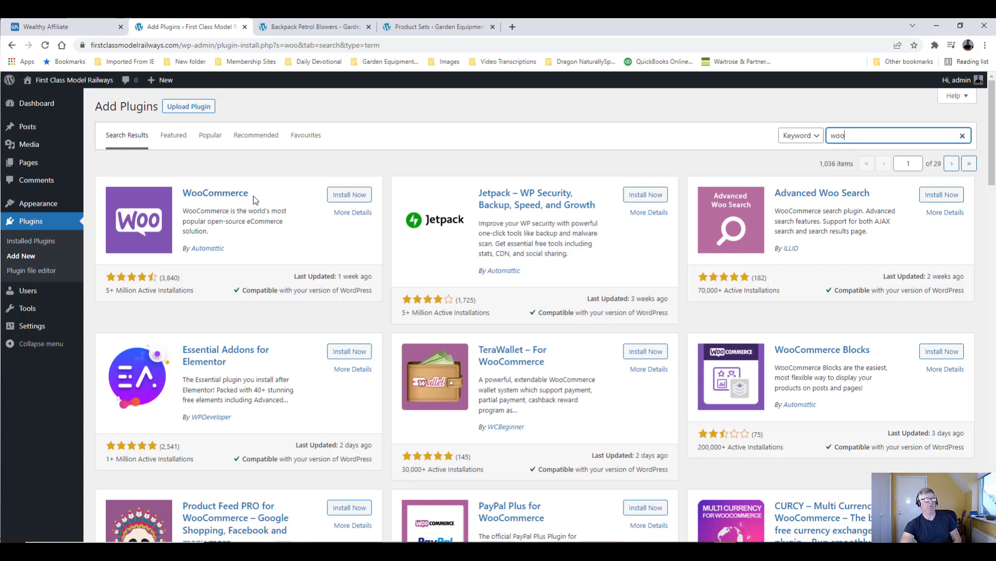
{"action": "left_click", "coordinate": [357, 197]}
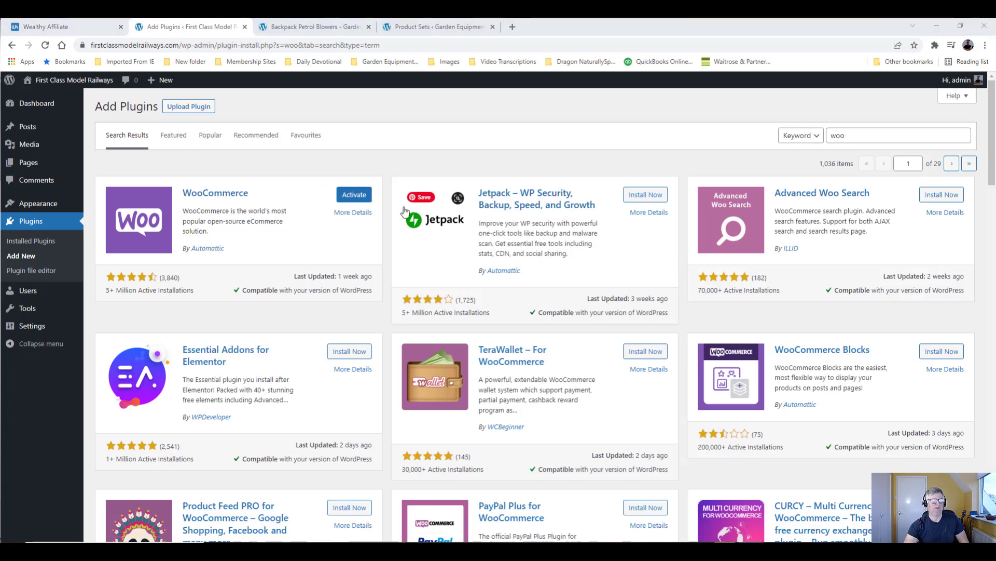
- Search the plugin directory for "Datafeedr" and install the Datafeedr WooCommerce Importer plugin
{"action": "double_click", "coordinate": [848, 134]}
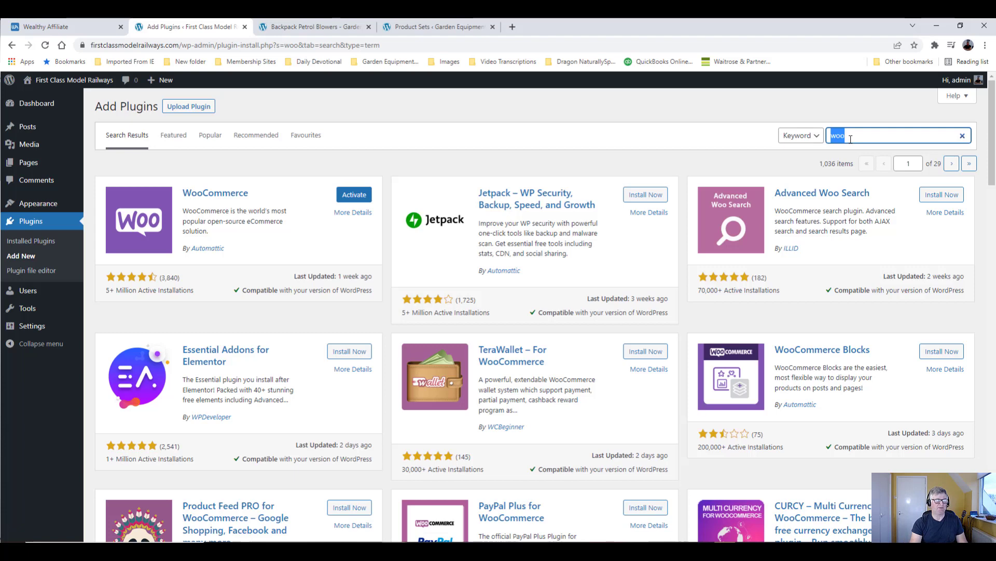
{"action": "type", "text": "Dat"}
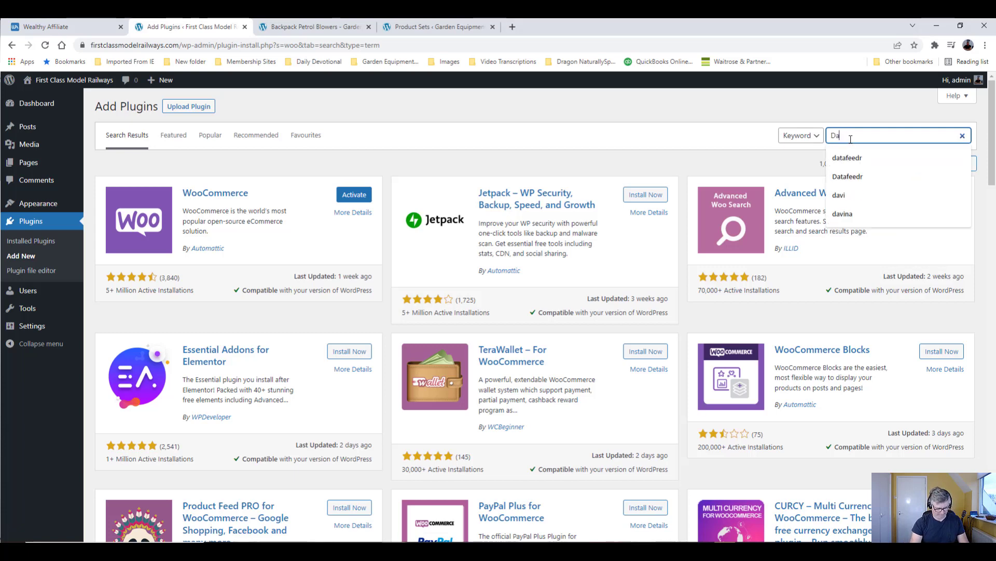
{"action": "type", "text": "afeedr"}
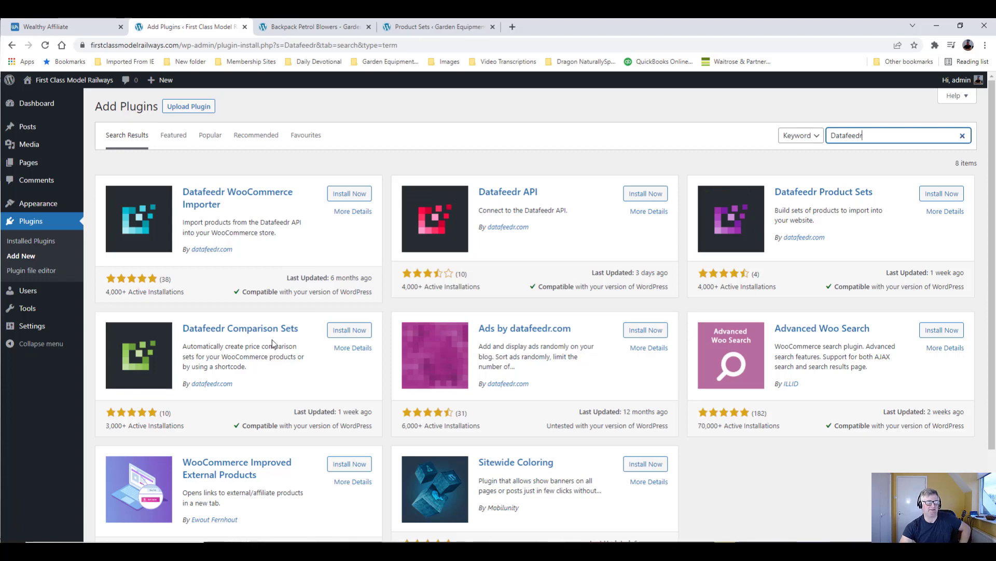
{"action": "left_click", "coordinate": [350, 193]}
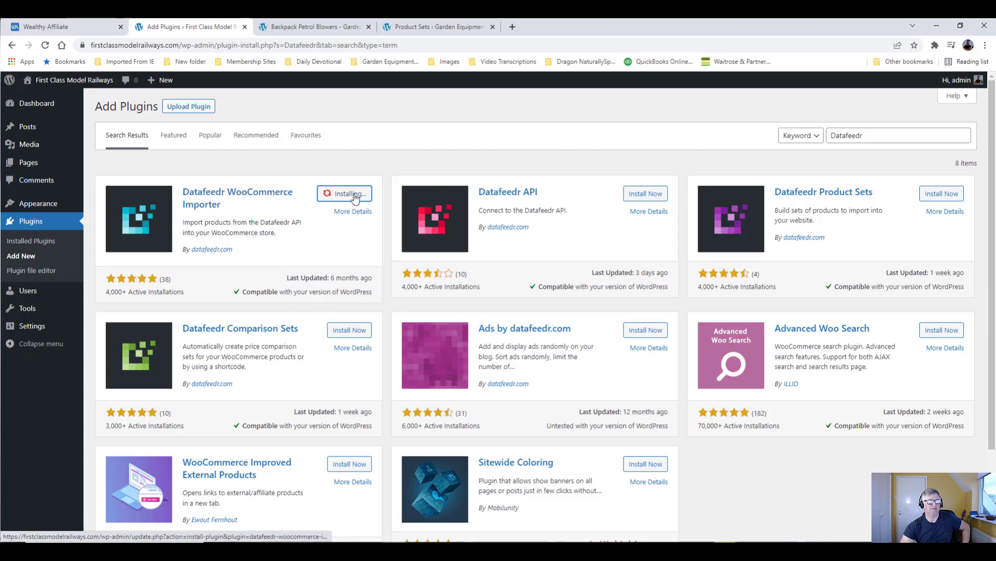
- Install the Datafeedr API, Datafeedr Product Sets and Datafeedr Comparison Sets plugins
{"action": "left_click", "coordinate": [638, 194]}
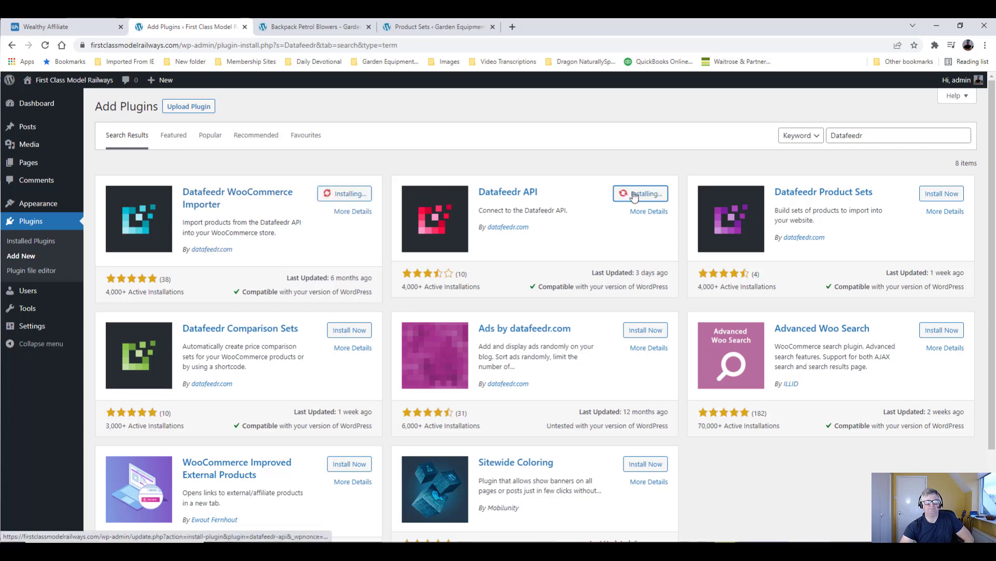
{"action": "left_click", "coordinate": [942, 194]}
{"action": "left_click", "coordinate": [345, 331]}
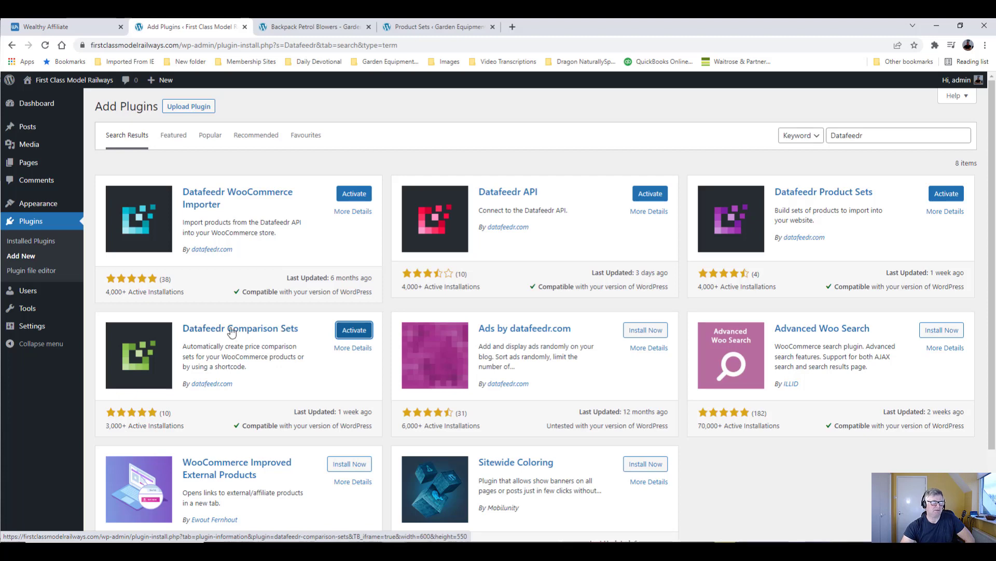
- Activate the installed Datafeedr API, Comparison Sets, Product Sets and WooCommerce Importer plugins
{"action": "left_click", "coordinate": [26, 242]}
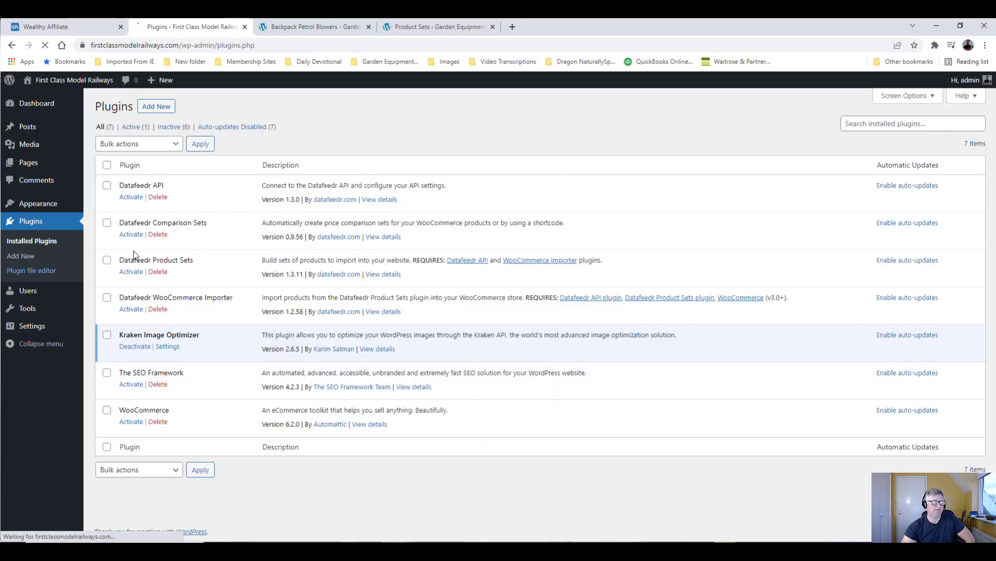
{"action": "left_click", "coordinate": [136, 198]}
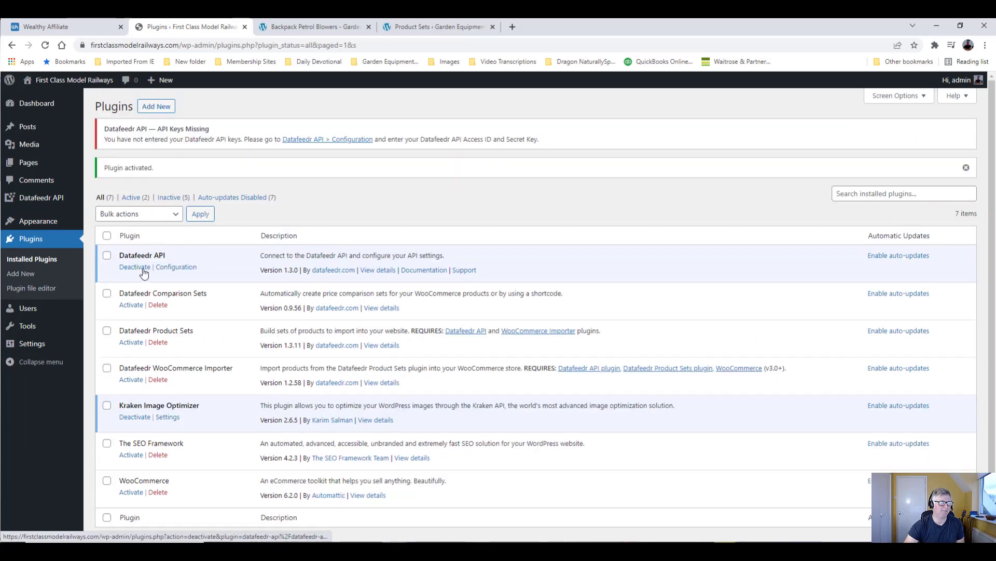
{"action": "left_click", "coordinate": [132, 306]}
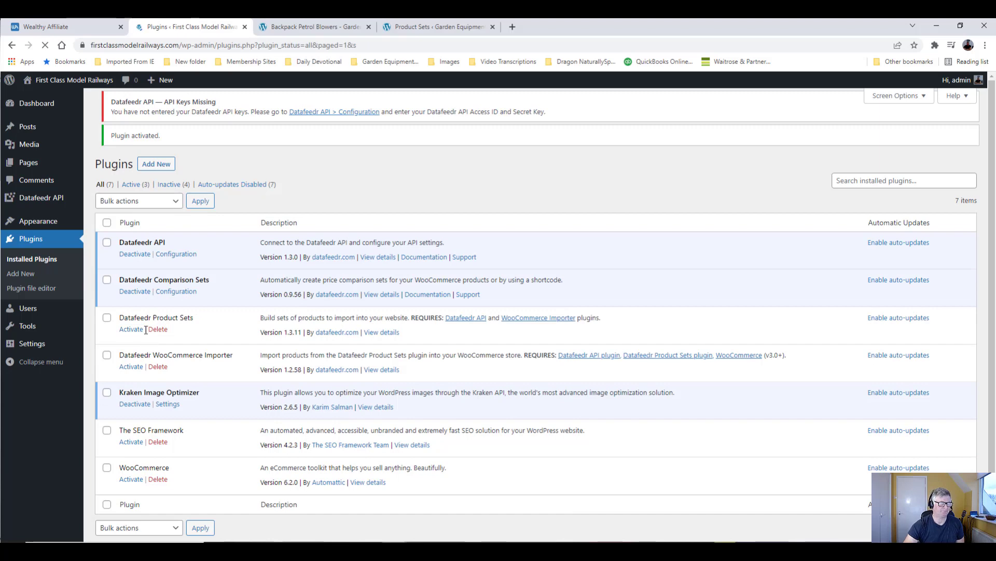
{"action": "left_click", "coordinate": [130, 343]}
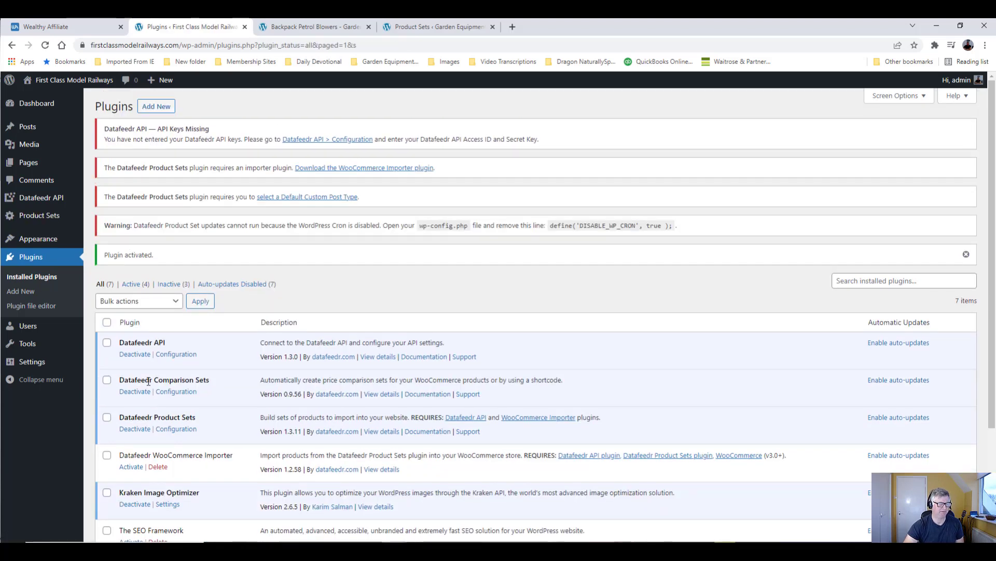
{"action": "scroll", "coordinate": [147, 389], "scroll_direction": "down", "scroll_amount": 2}
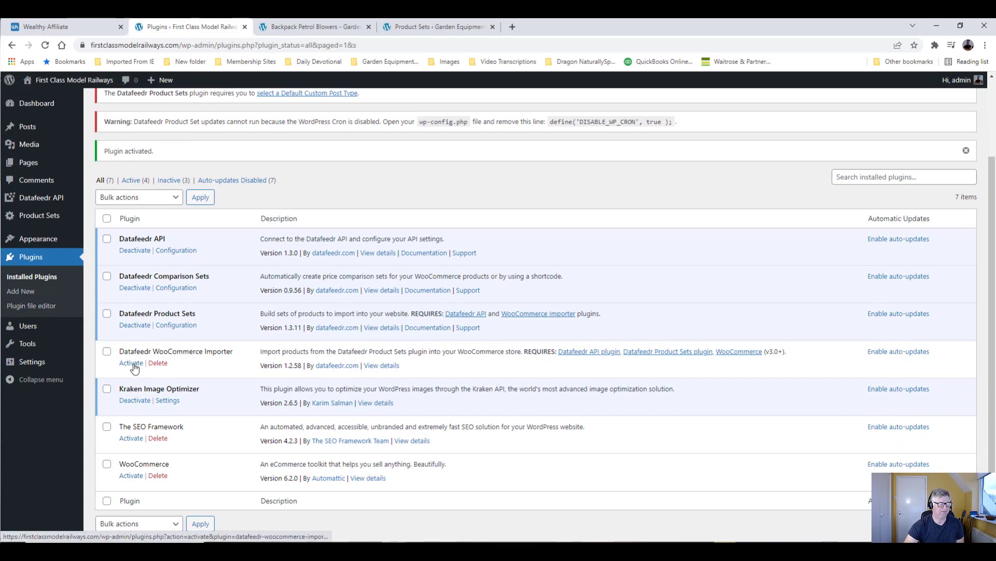
{"action": "left_click", "coordinate": [131, 363]}
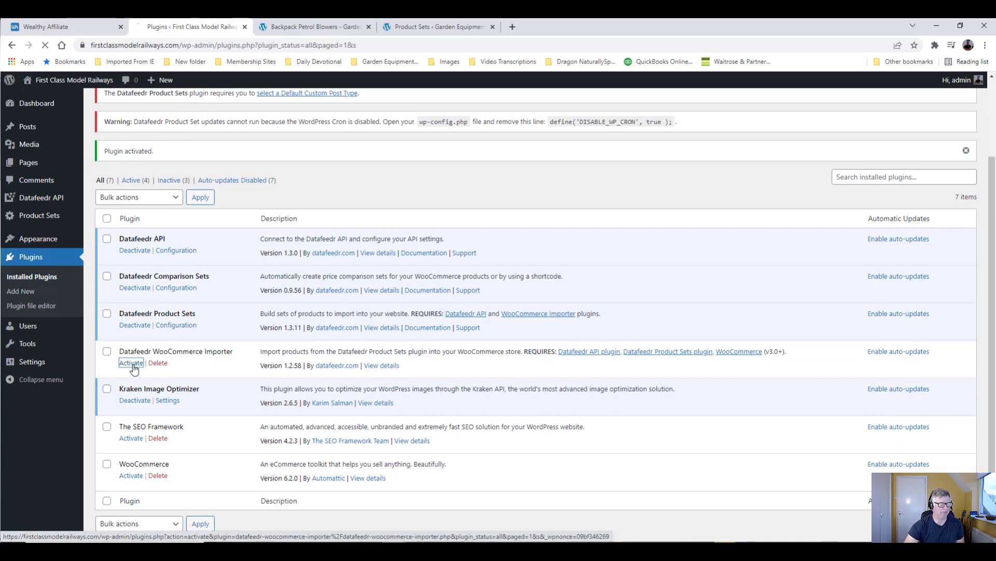
- Activate the installed WooCommerce plugin
{"action": "scroll", "coordinate": [164, 370], "scroll_direction": "down", "scroll_amount": 1}
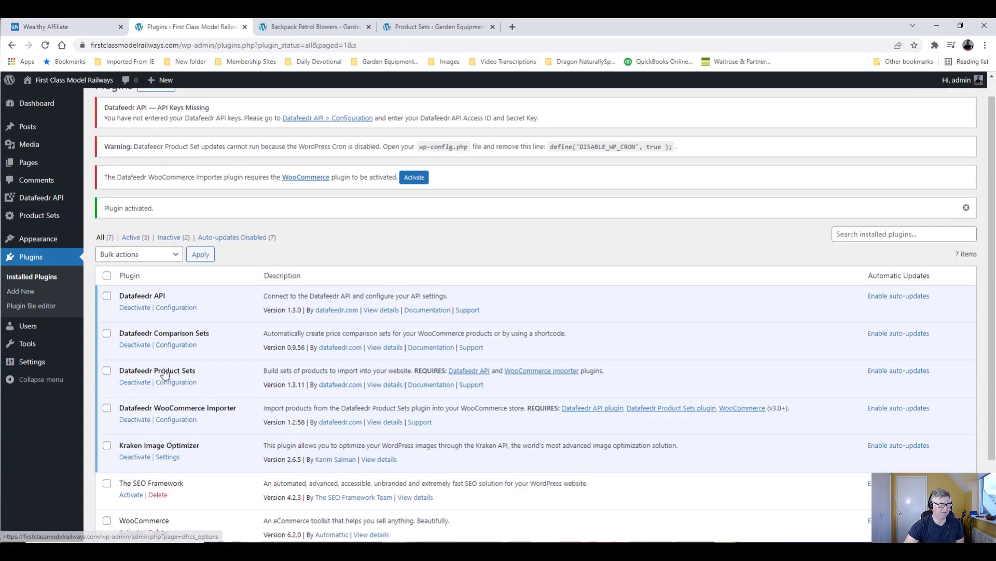
{"action": "scroll", "coordinate": [163, 370], "scroll_direction": "down", "scroll_amount": 1}
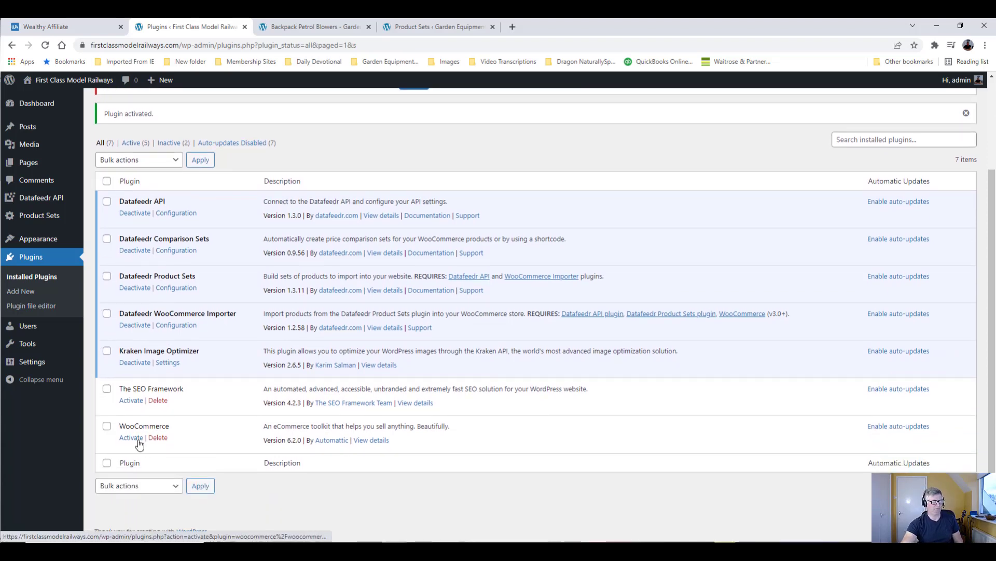
{"action": "left_click", "coordinate": [132, 438]}
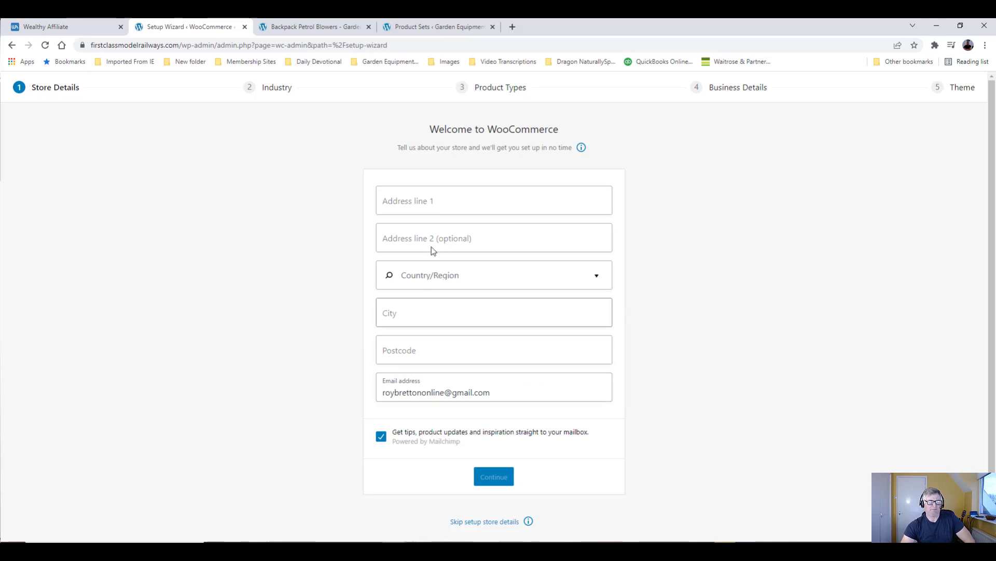
- Set the store's country to United Kingdom (UK) in the WooCommerce store details
{"action": "left_click", "coordinate": [597, 277]}
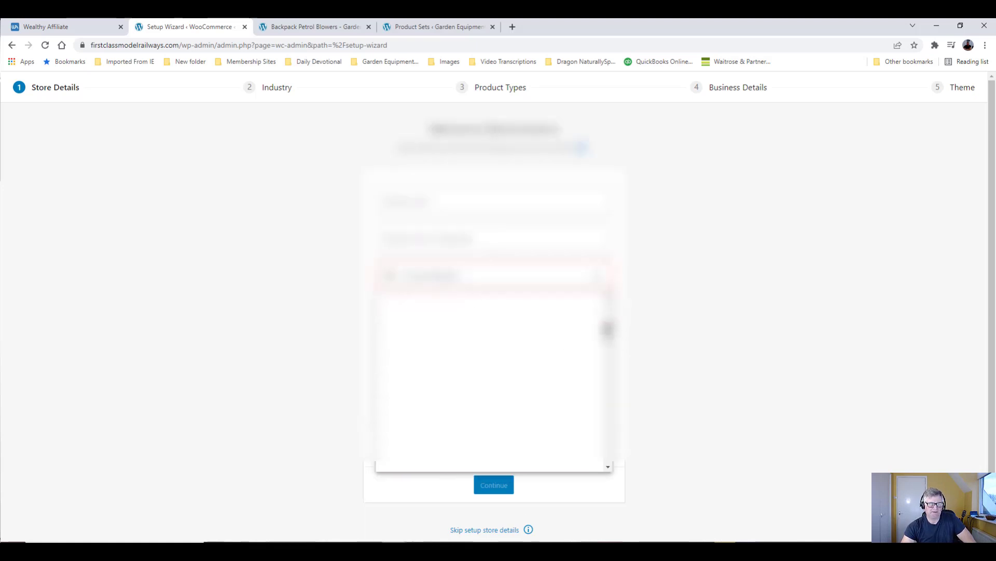
{"action": "left_click_drag", "start_coordinate": [608, 330], "coordinate": [584, 463]}
{"action": "scroll", "coordinate": [572, 447], "scroll_direction": "up", "scroll_amount": 5}
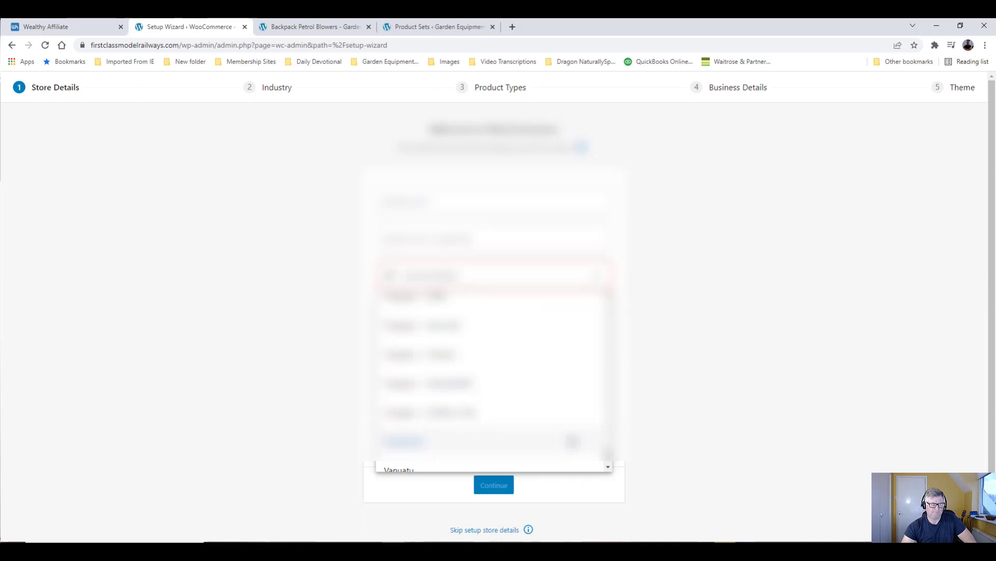
{"action": "scroll", "coordinate": [573, 441], "scroll_direction": "up", "scroll_amount": 7}
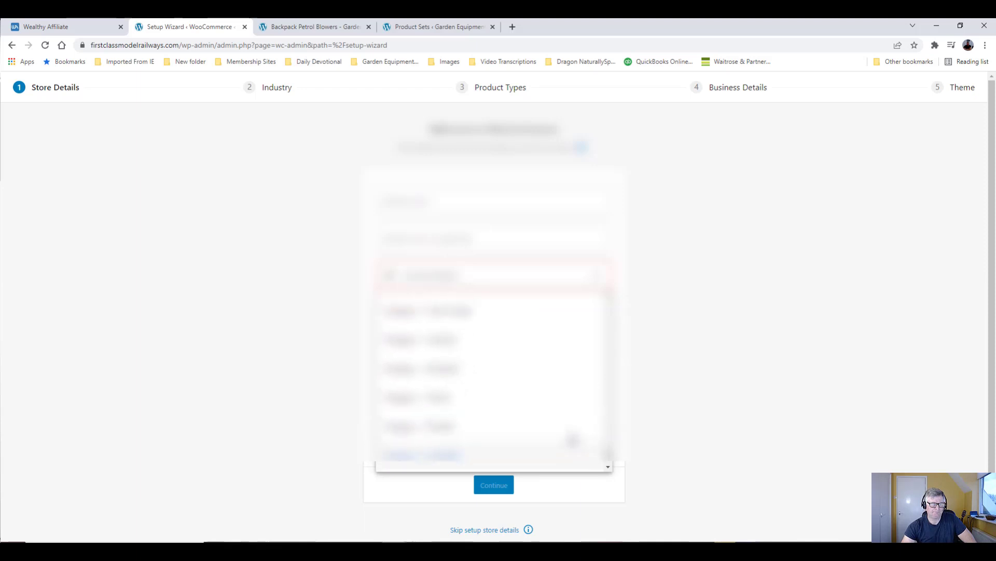
{"action": "scroll", "coordinate": [572, 440], "scroll_direction": "up", "scroll_amount": 3}
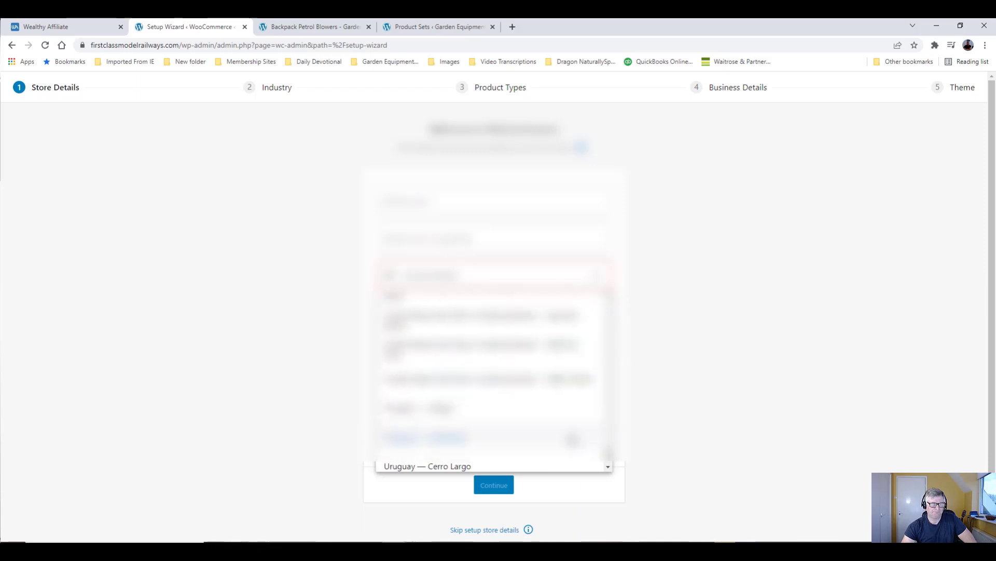
{"action": "scroll", "coordinate": [573, 440], "scroll_direction": "up", "scroll_amount": 5}
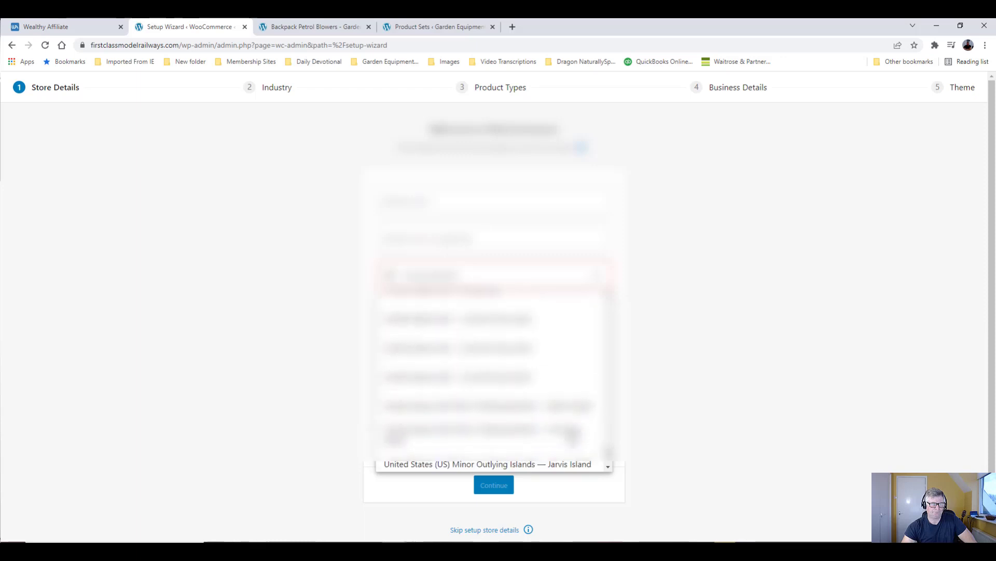
{"action": "scroll", "coordinate": [572, 439], "scroll_direction": "up", "scroll_amount": 5}
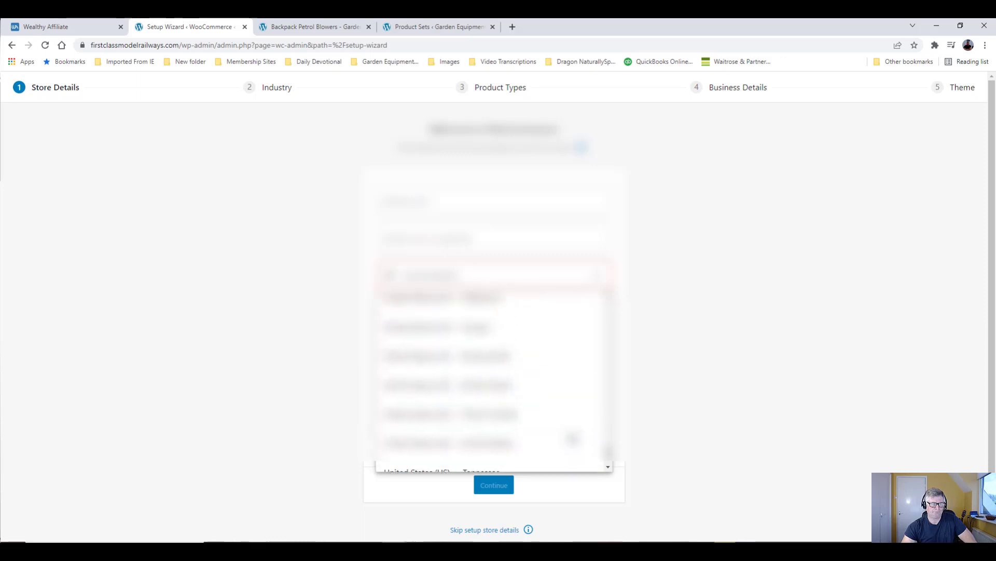
{"action": "scroll", "coordinate": [572, 438], "scroll_direction": "up", "scroll_amount": 5}
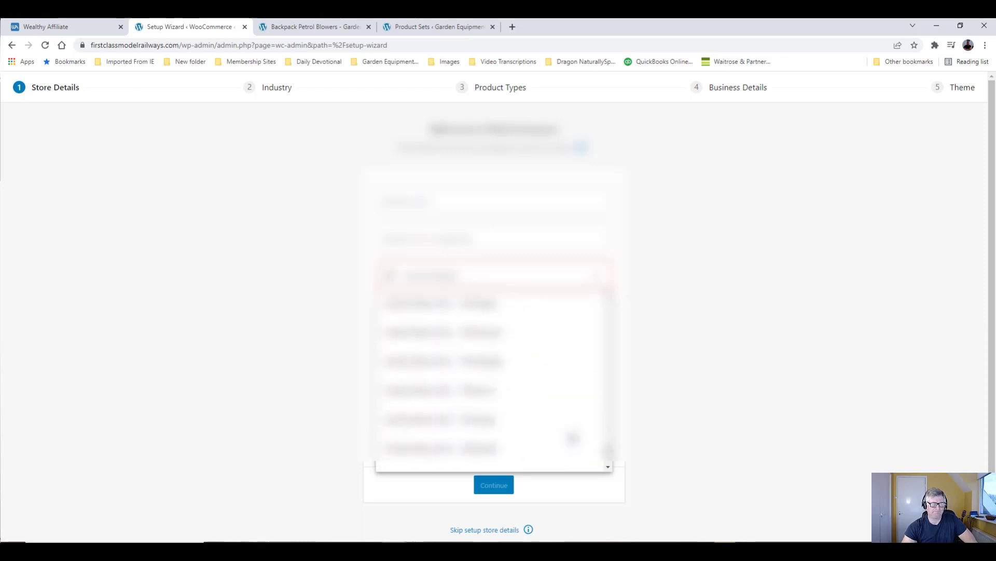
{"action": "scroll", "coordinate": [572, 437], "scroll_direction": "up", "scroll_amount": 5}
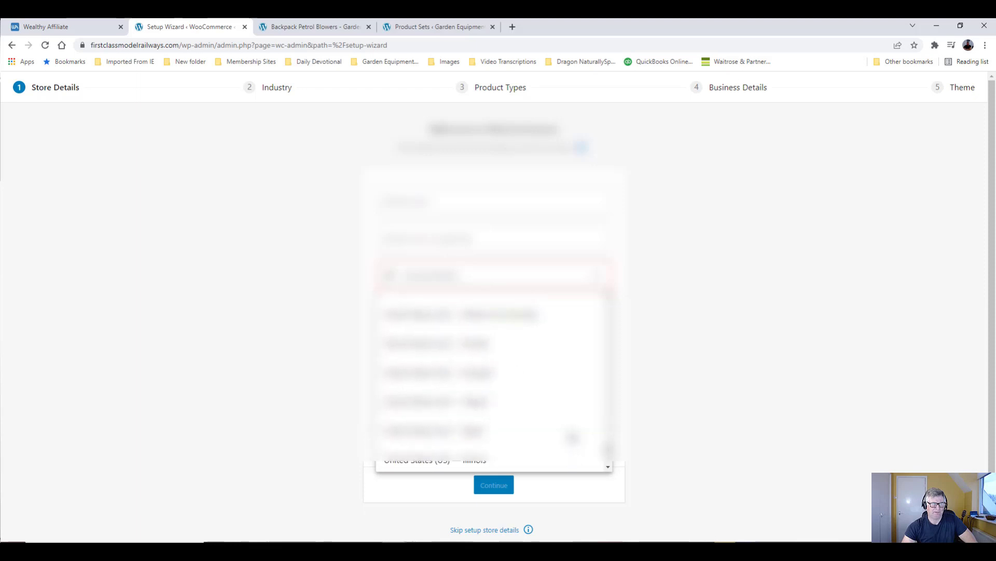
{"action": "scroll", "coordinate": [573, 438], "scroll_direction": "up", "scroll_amount": 5}
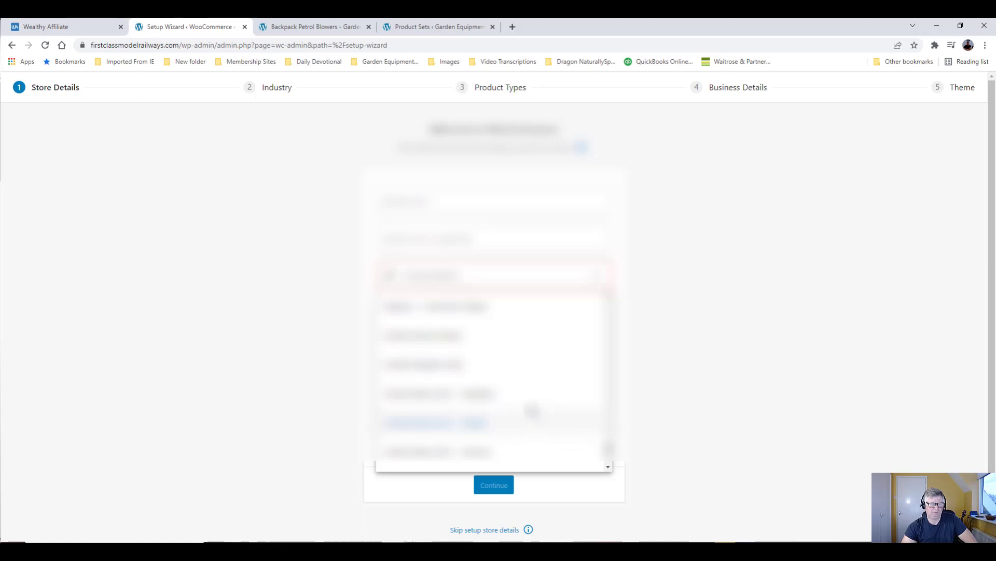
{"action": "left_click", "coordinate": [430, 363]}
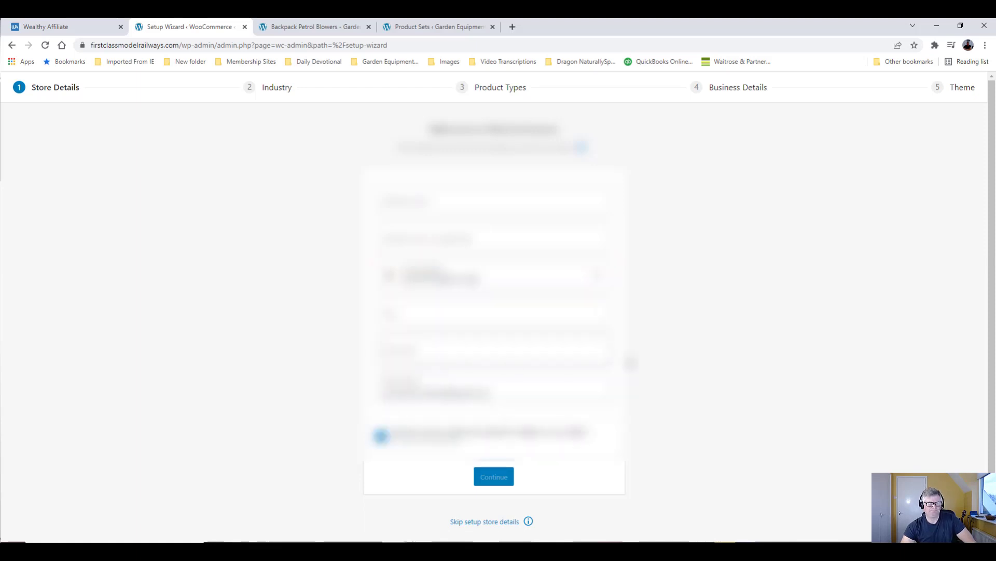
- Complete the store details with a saved postal address and the country United Kingdom (UK), and submit them
{"action": "left_click", "coordinate": [431, 197]}
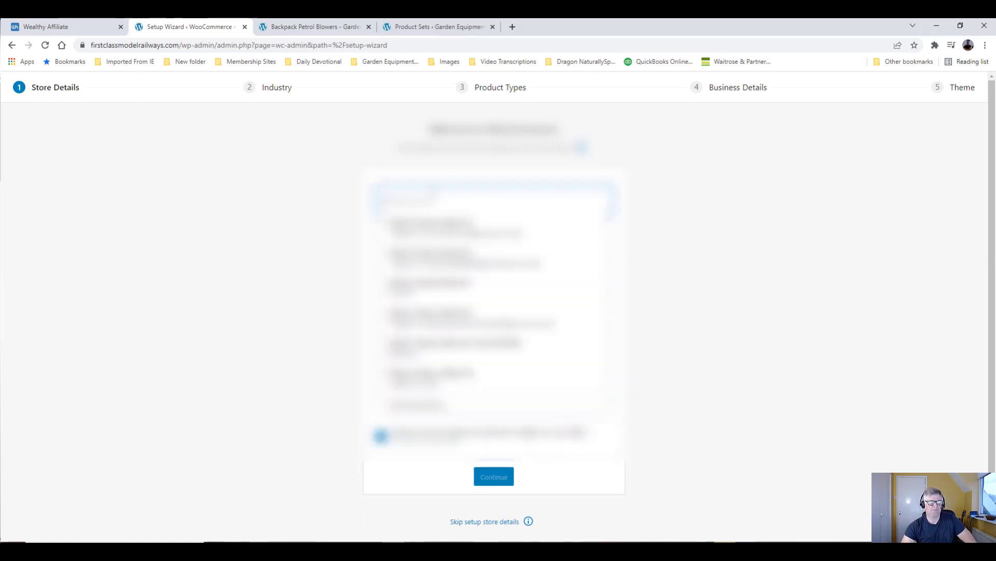
{"action": "left_click", "coordinate": [486, 229]}
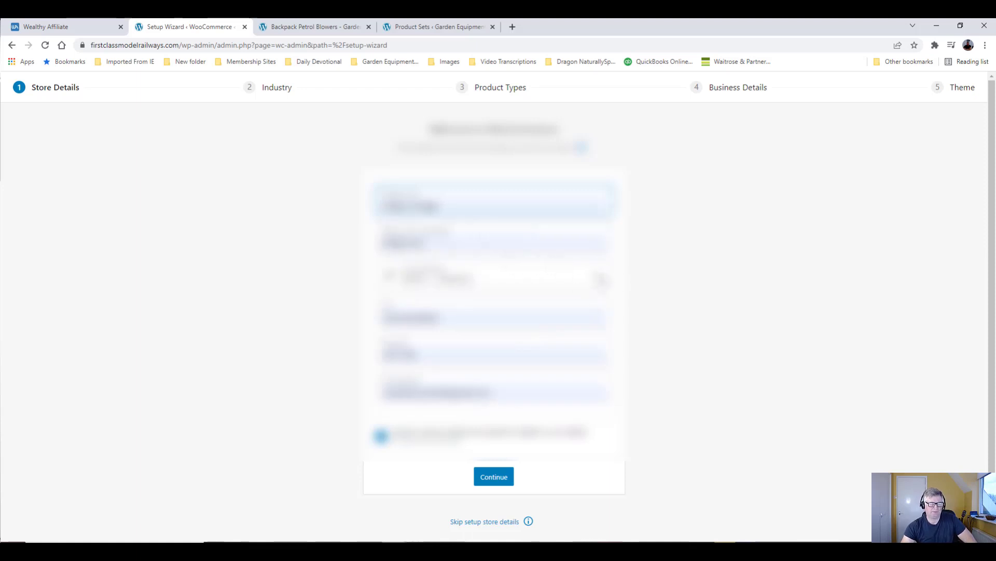
{"action": "left_click", "coordinate": [601, 280]}
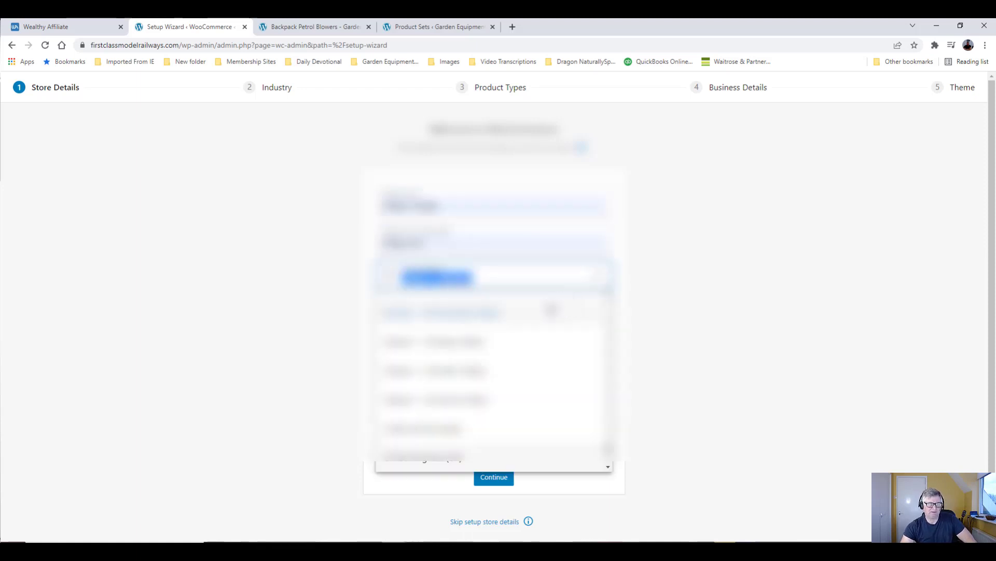
{"action": "scroll", "coordinate": [487, 361], "scroll_direction": "down", "scroll_amount": 1}
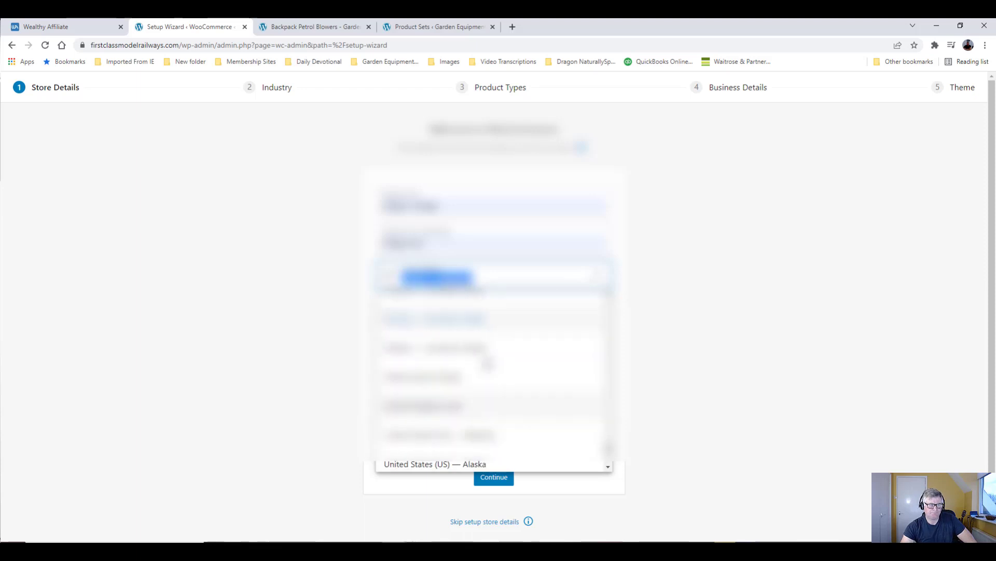
{"action": "left_click", "coordinate": [450, 406]}
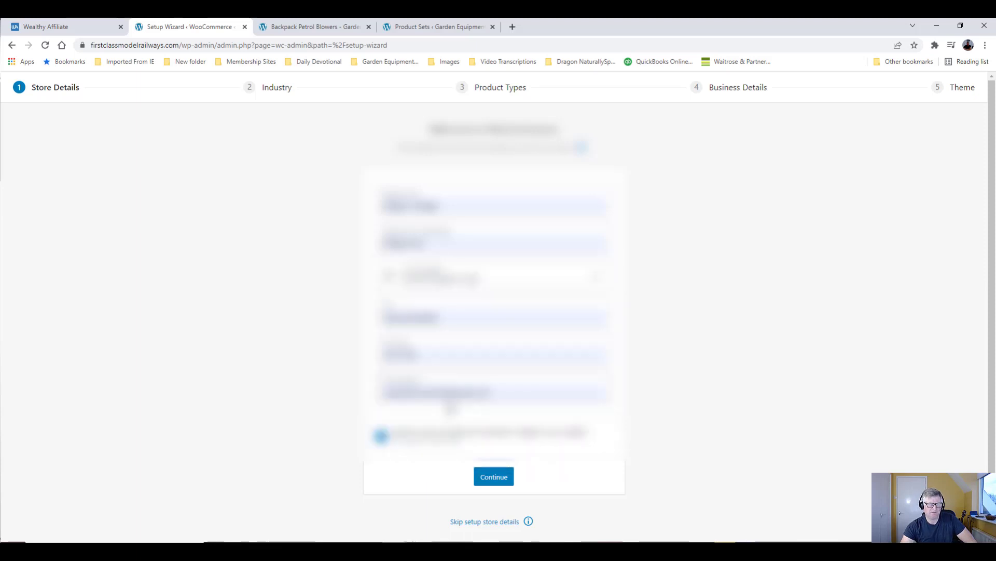
{"action": "left_click", "coordinate": [493, 476]}
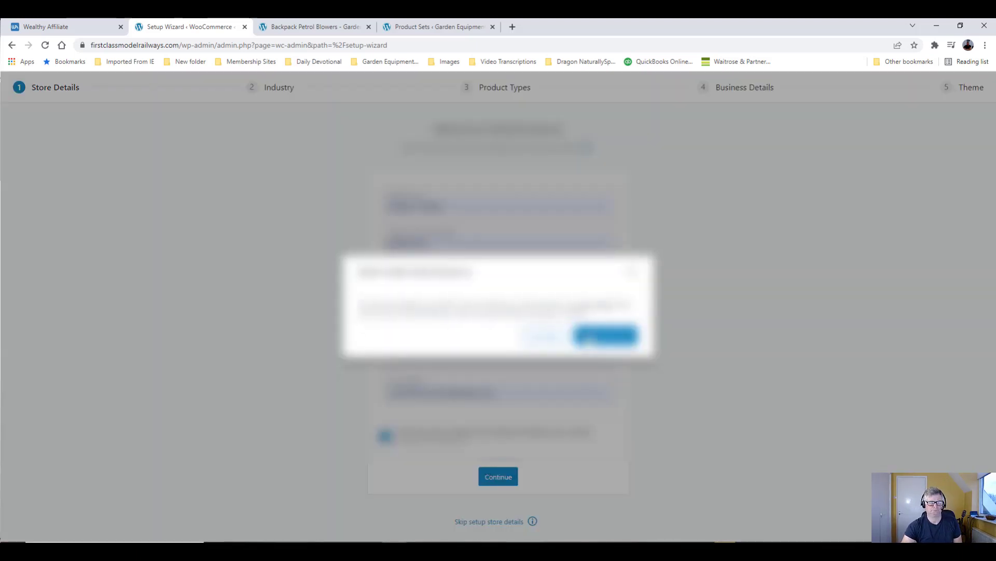
{"action": "left_click", "coordinate": [597, 335]}
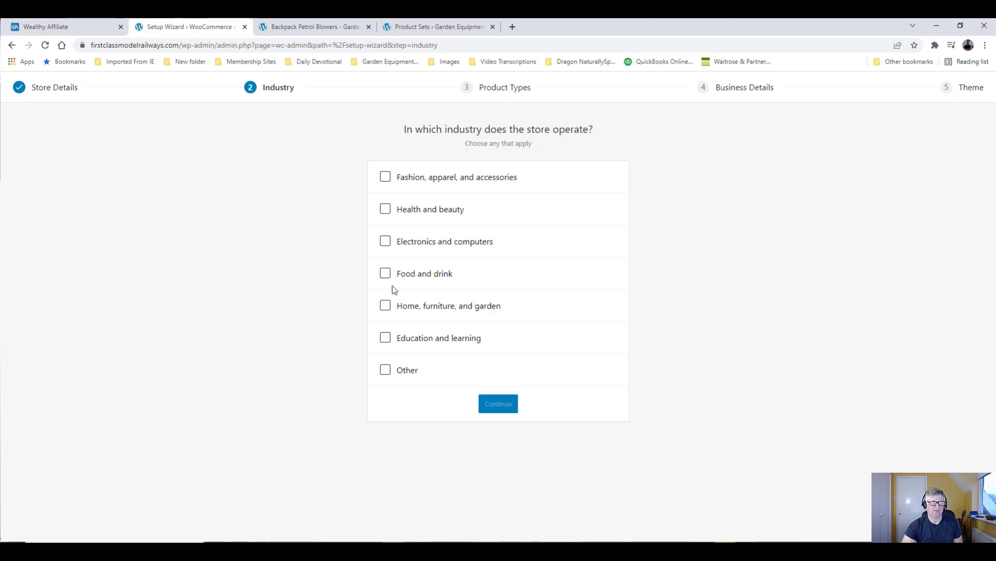
- Choose "Home, furniture, and garden" as the store's industry and Downloads instead of Physical products as its product type
{"action": "left_click", "coordinate": [385, 306]}
{"action": "left_click", "coordinate": [493, 407]}
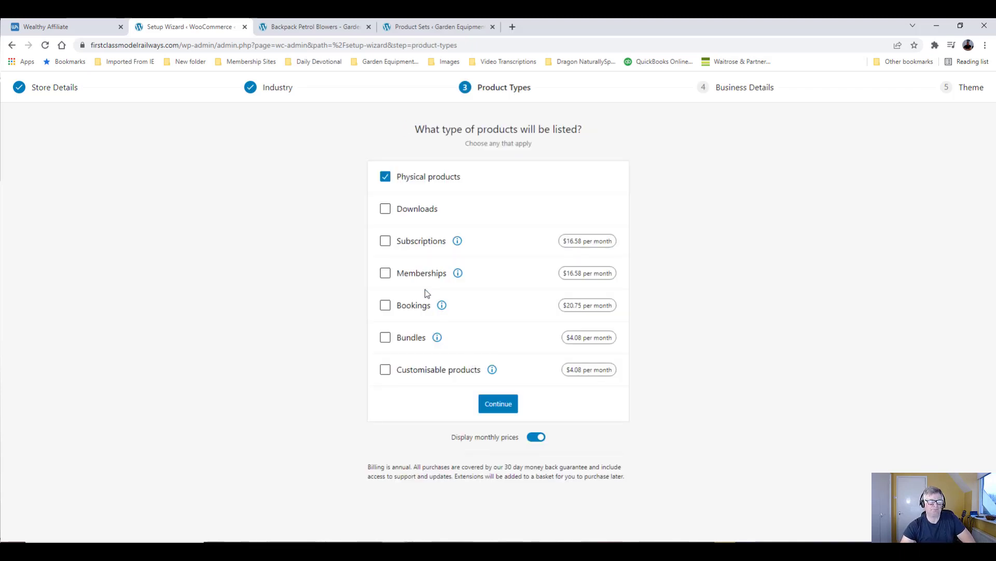
{"action": "left_click", "coordinate": [383, 178]}
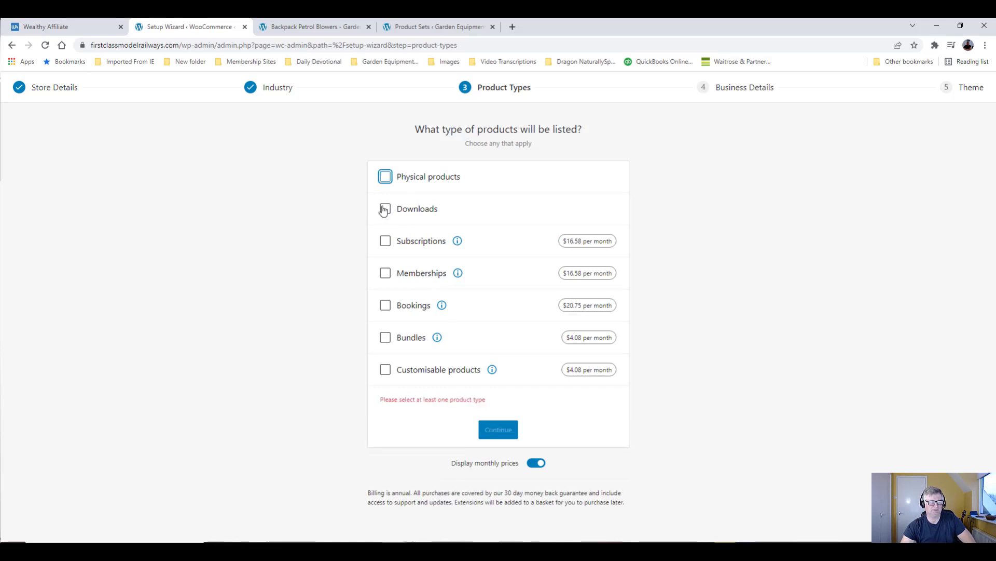
{"action": "left_click", "coordinate": [384, 210]}
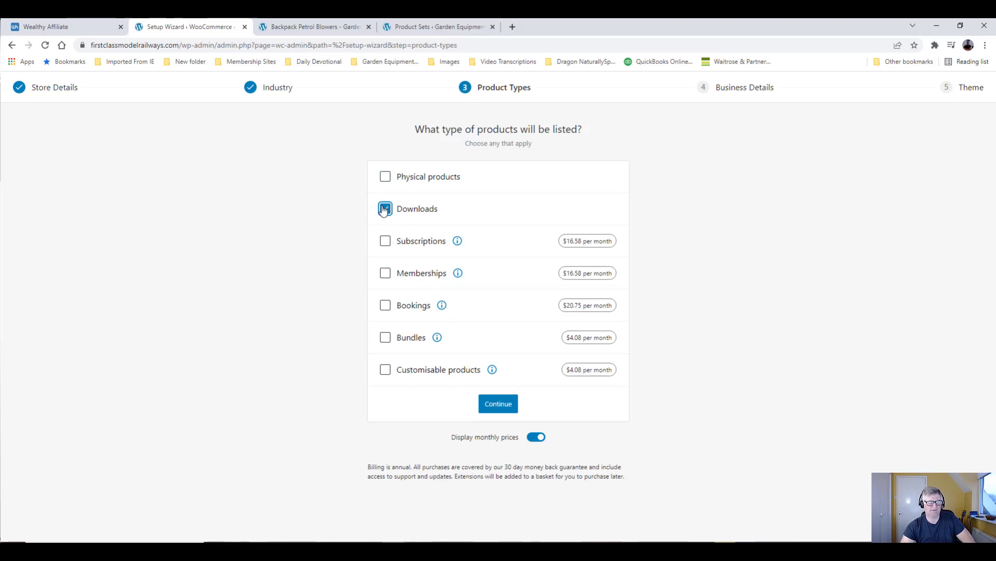
{"action": "left_click", "coordinate": [502, 405]}
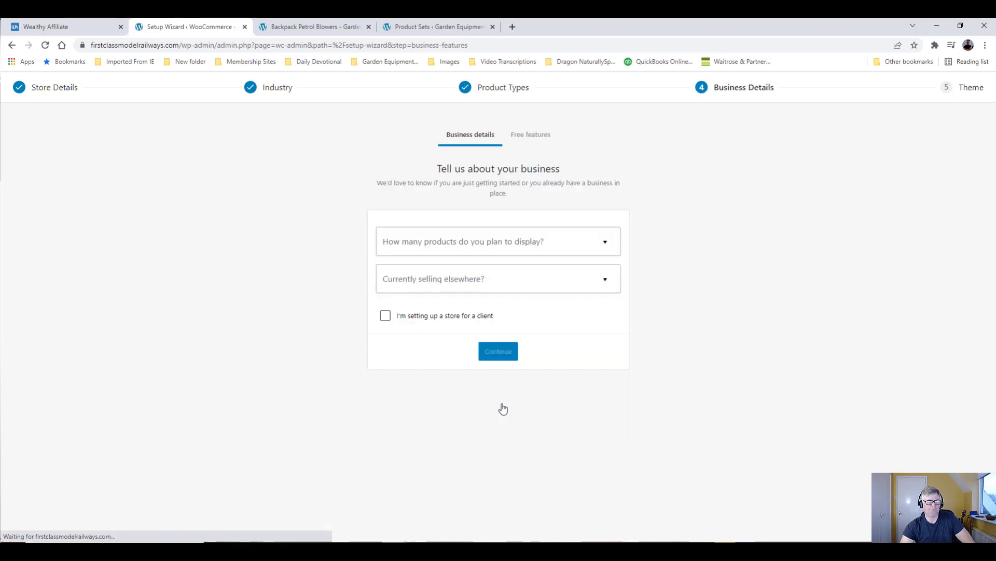
- Submit the business details with 1,000+ products planned for display and No for currently selling elsewhere
{"action": "left_click", "coordinate": [607, 245]}
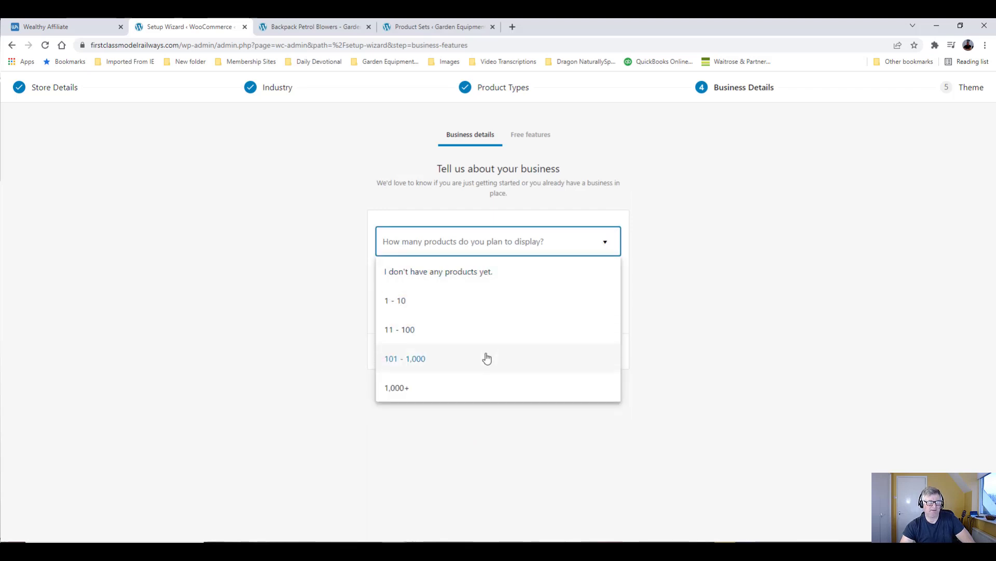
{"action": "left_click", "coordinate": [471, 389]}
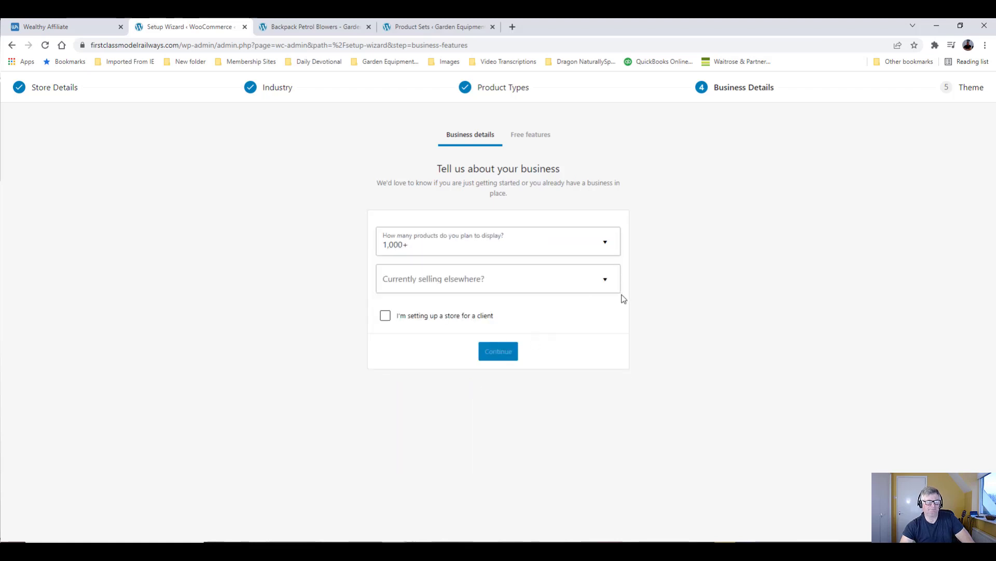
{"action": "left_click", "coordinate": [603, 280]}
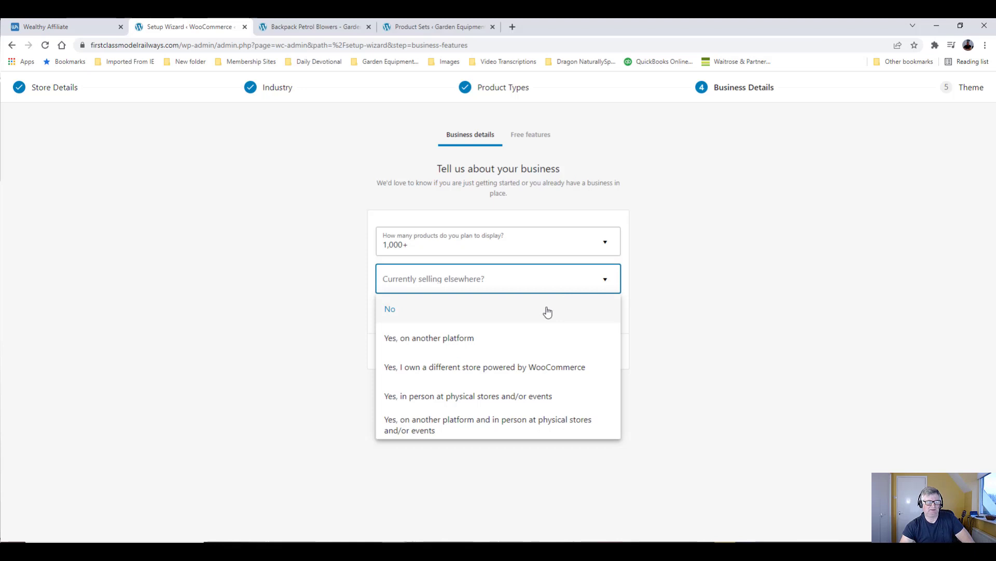
{"action": "left_click", "coordinate": [548, 311]}
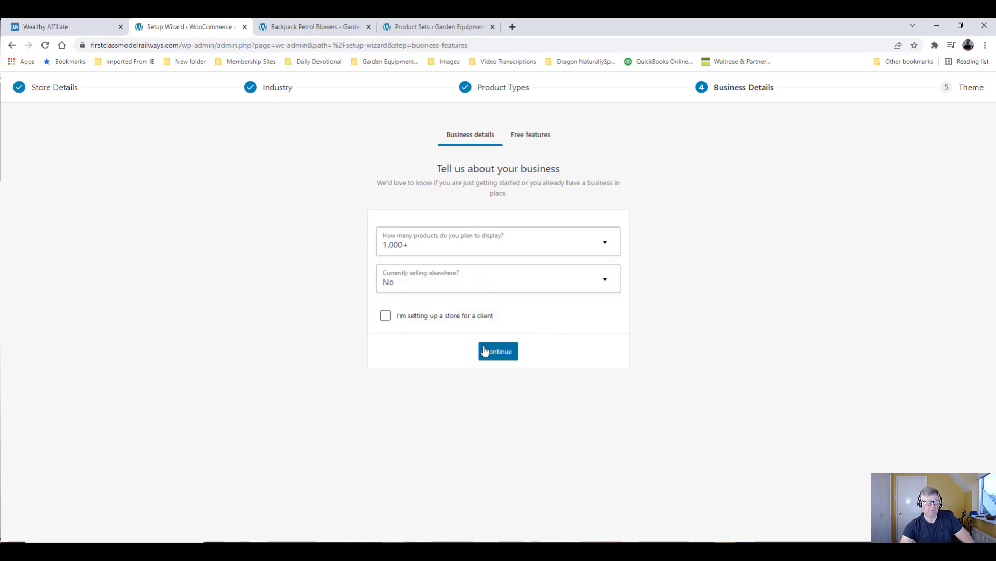
{"action": "left_click", "coordinate": [499, 357]}
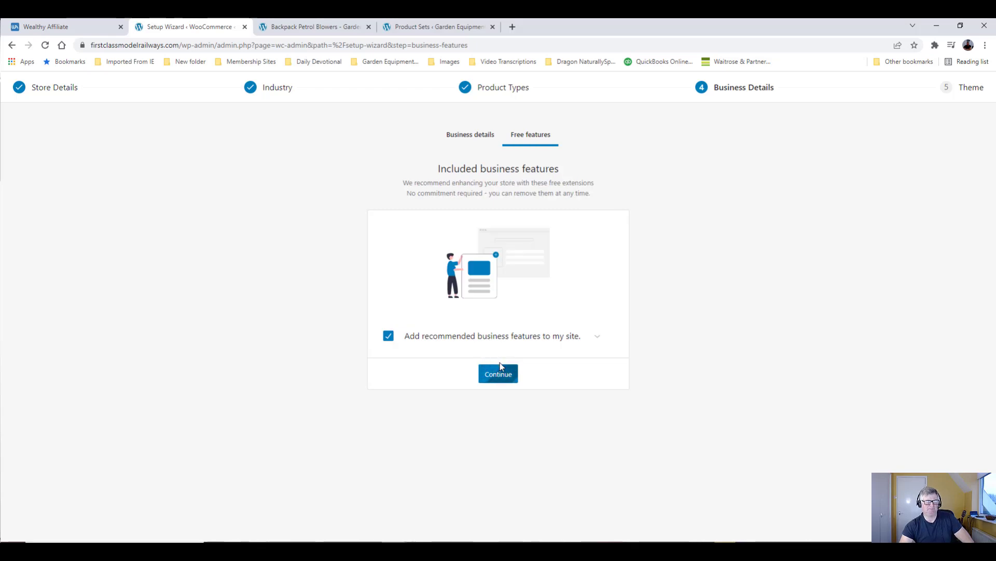
- Decline the recommended business features and finish the setup wizard with the currently active Polite theme
{"action": "left_click", "coordinate": [388, 338]}
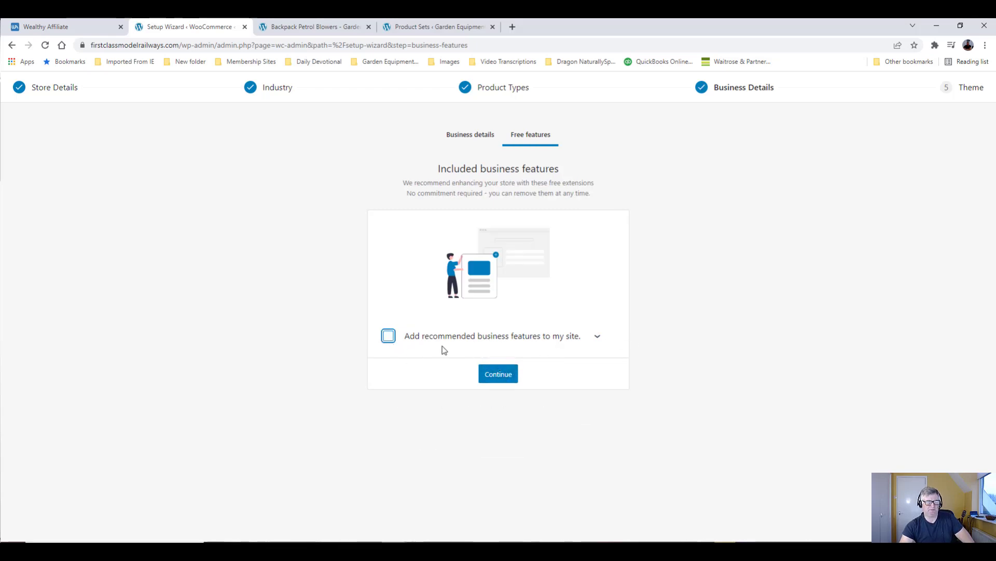
{"action": "left_click", "coordinate": [501, 377]}
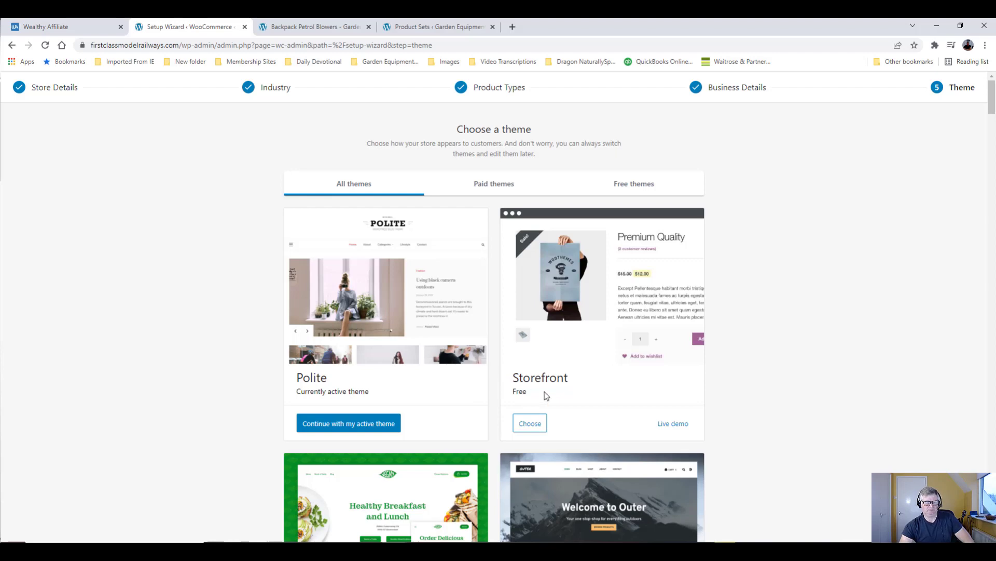
{"action": "left_click", "coordinate": [372, 426]}
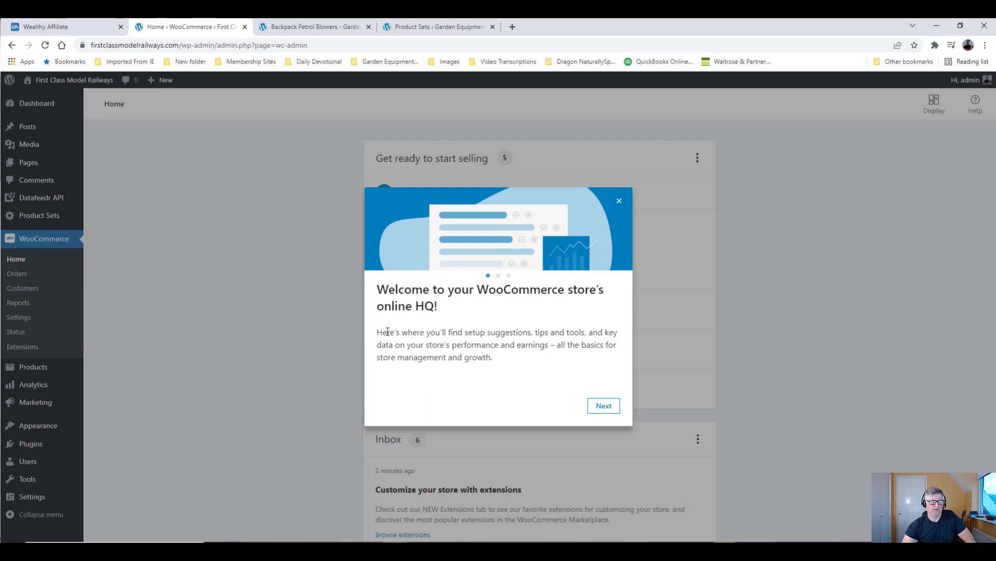
- Go through the WooCommerce welcome introduction to its end and close it
{"action": "left_click", "coordinate": [600, 410]}
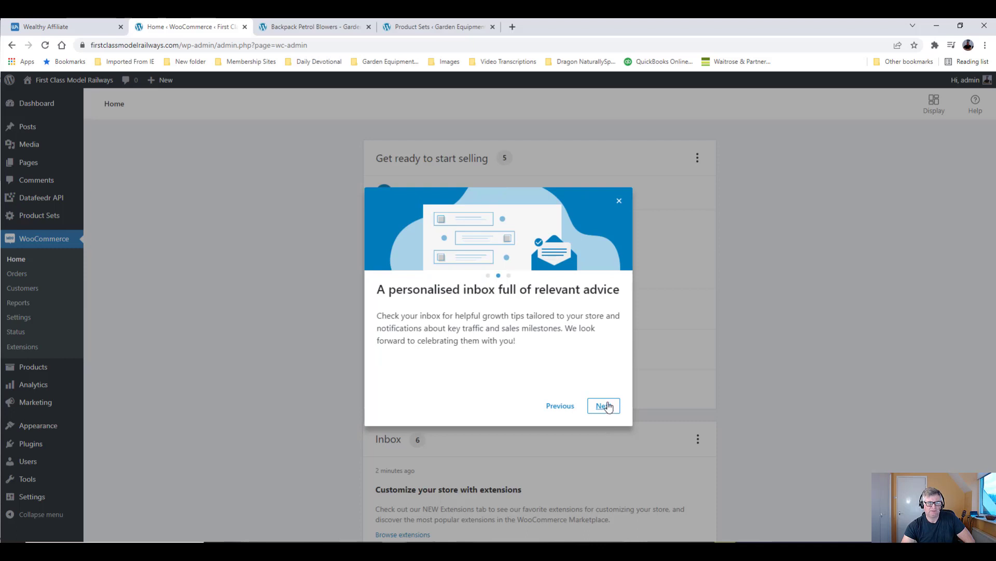
{"action": "left_click", "coordinate": [603, 406]}
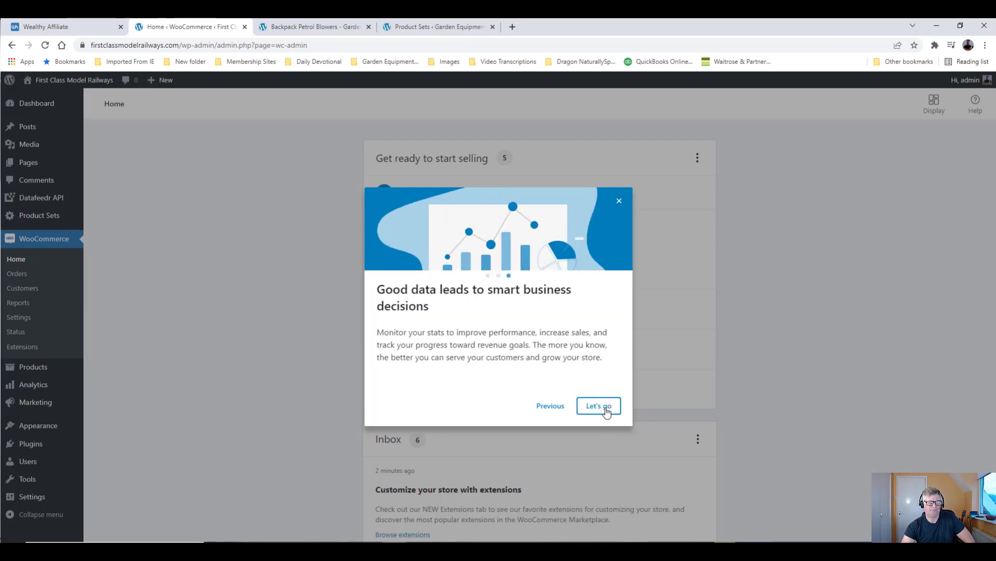
{"action": "left_click", "coordinate": [600, 407]}
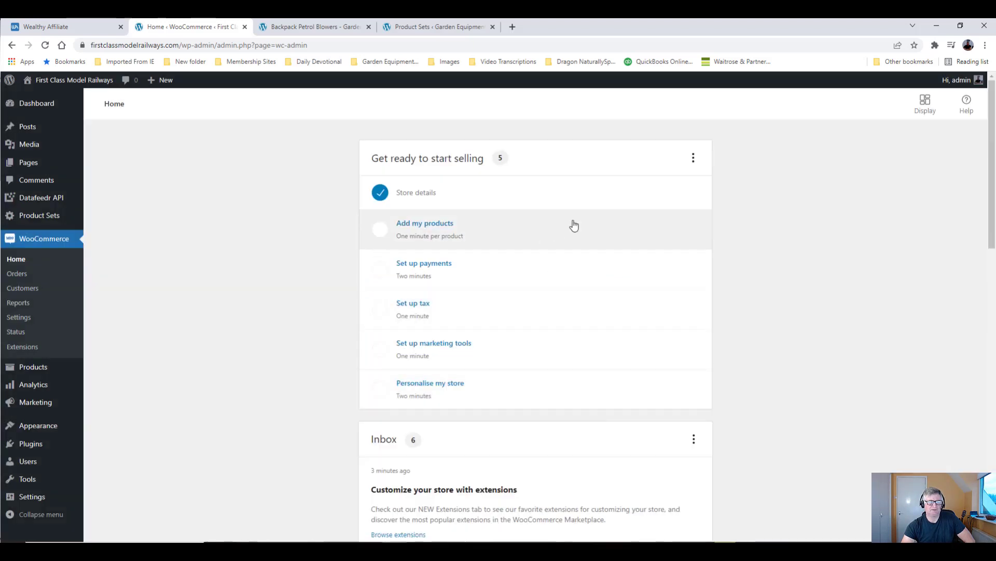
- Look over the setup tasks, inbox messages and stats overview on the WooCommerce home page
{"action": "scroll", "coordinate": [579, 228], "scroll_direction": "down", "scroll_amount": 4}
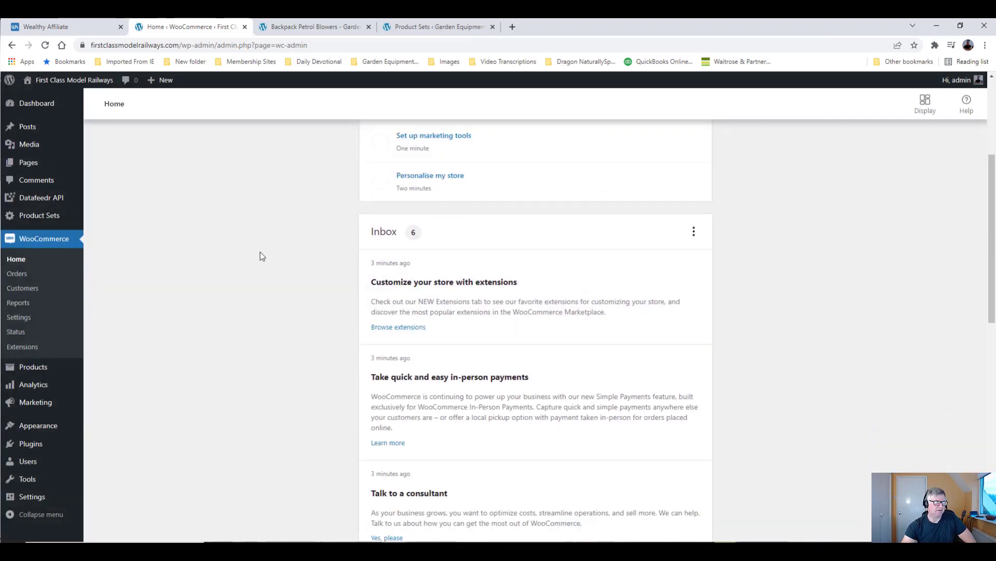
{"action": "scroll", "coordinate": [288, 281], "scroll_direction": "up", "scroll_amount": 2}
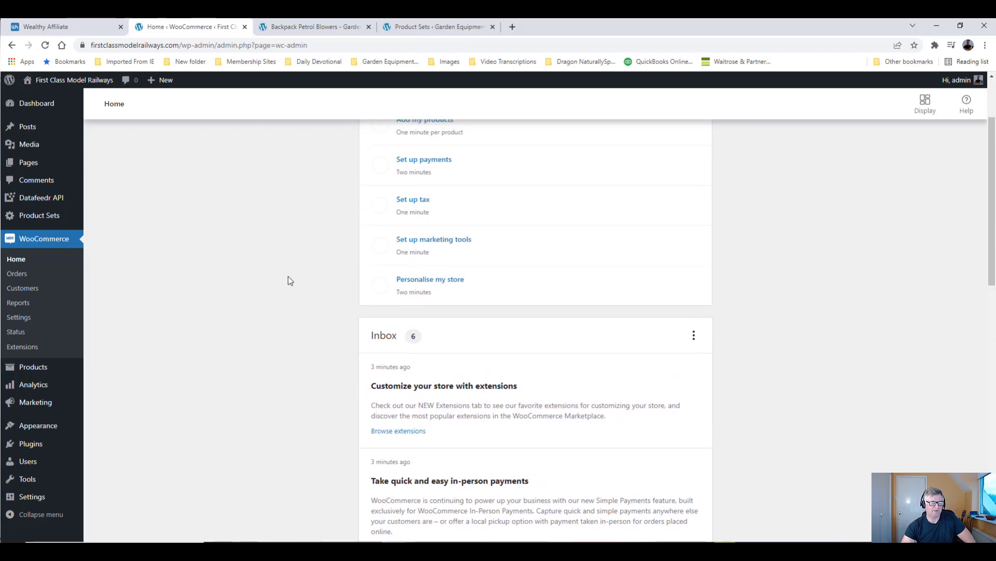
{"action": "scroll", "coordinate": [288, 281], "scroll_direction": "down", "scroll_amount": 6}
{"action": "scroll", "coordinate": [290, 280], "scroll_direction": "down", "scroll_amount": 7}
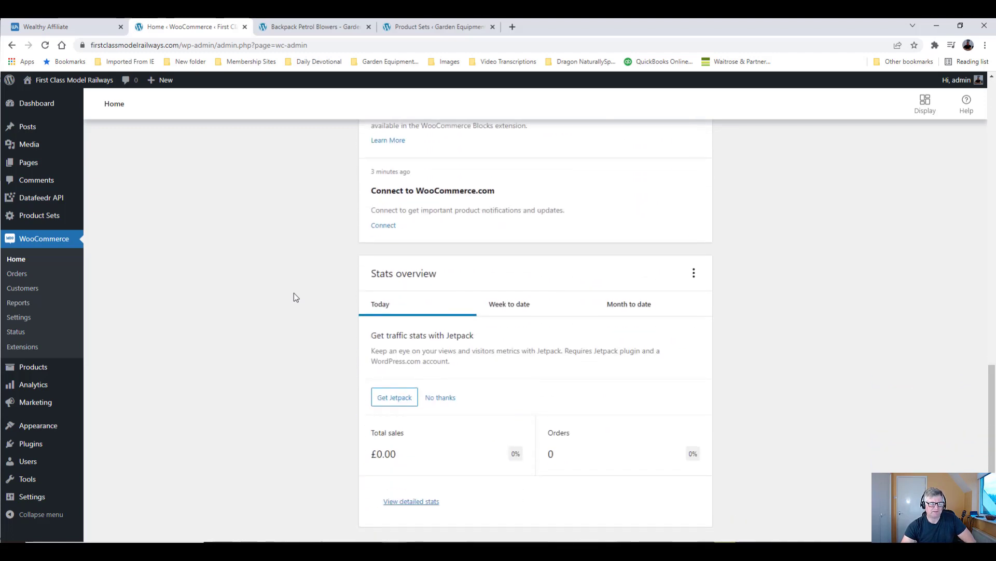
{"action": "scroll", "coordinate": [294, 293], "scroll_direction": "up", "scroll_amount": 10}
{"action": "scroll", "coordinate": [294, 292], "scroll_direction": "up", "scroll_amount": 5}
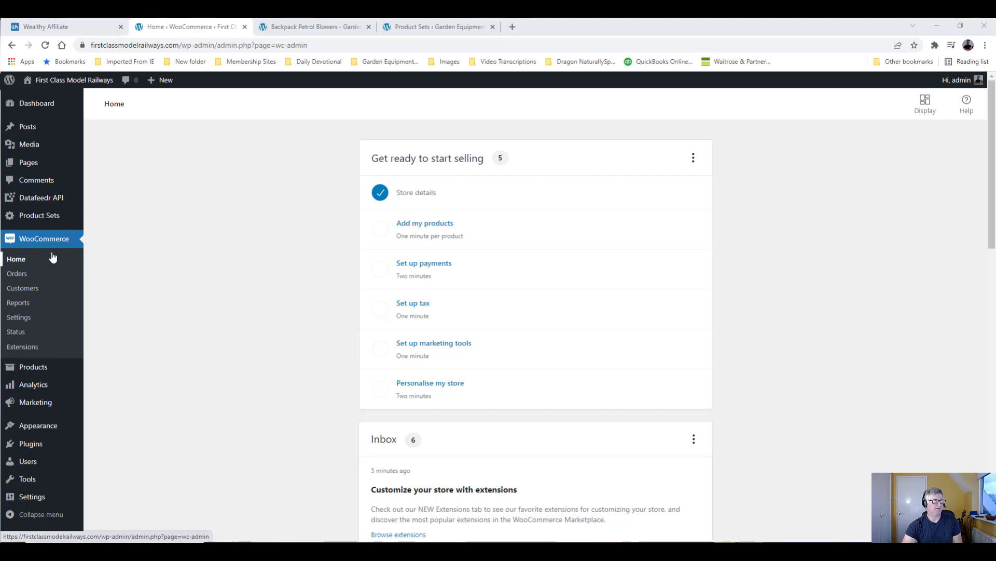
- Review the store address, general options and currency options in WooCommerce's general settings and save them
{"action": "left_click", "coordinate": [18, 316]}
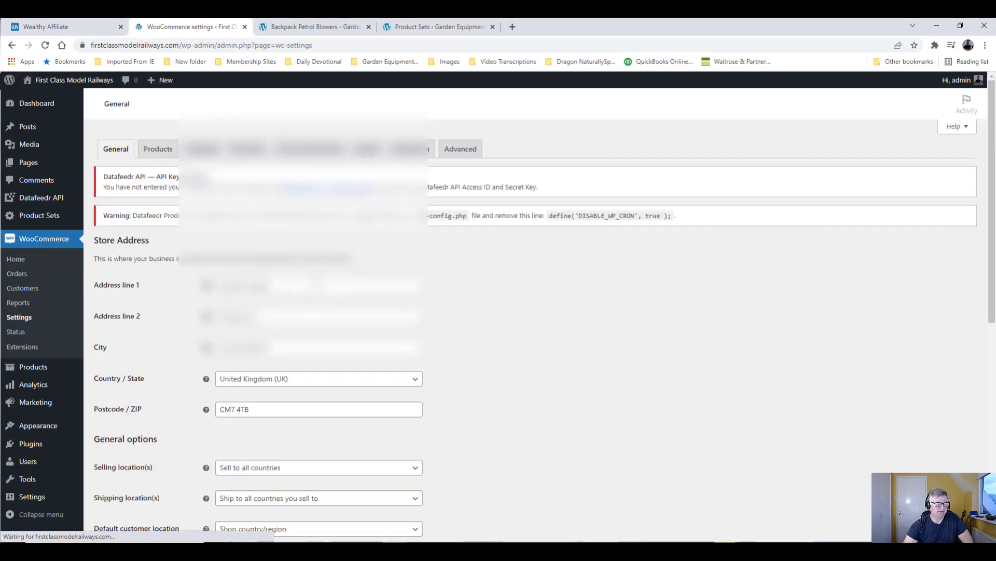
{"action": "scroll", "coordinate": [540, 333], "scroll_direction": "down", "scroll_amount": 1}
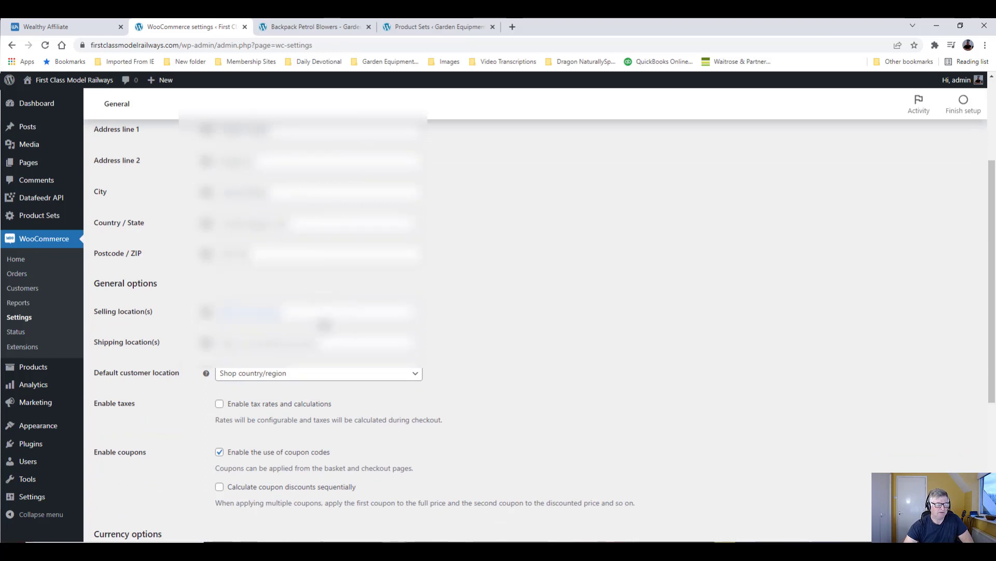
{"action": "scroll", "coordinate": [333, 320], "scroll_direction": "down", "scroll_amount": 5}
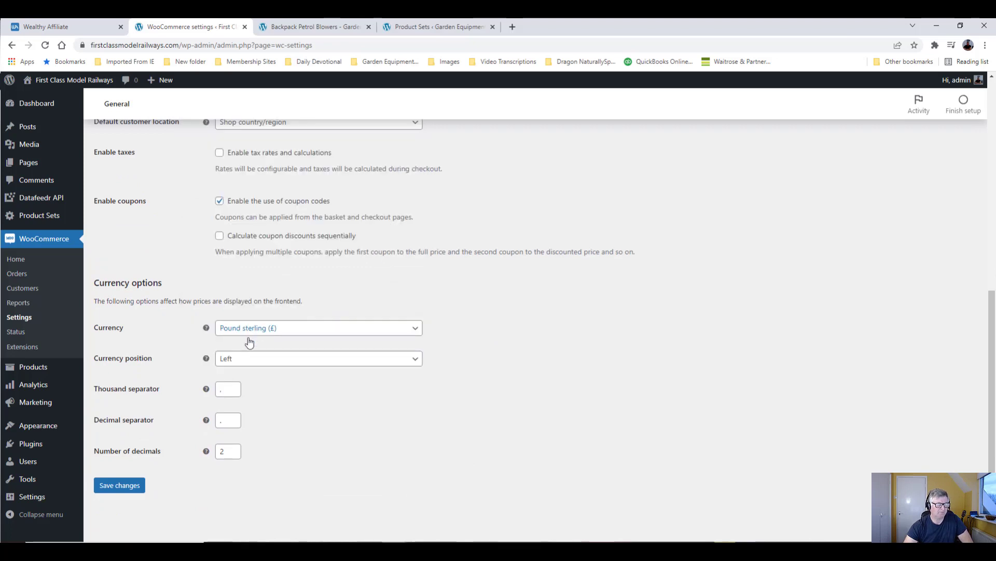
{"action": "left_click", "coordinate": [114, 491]}
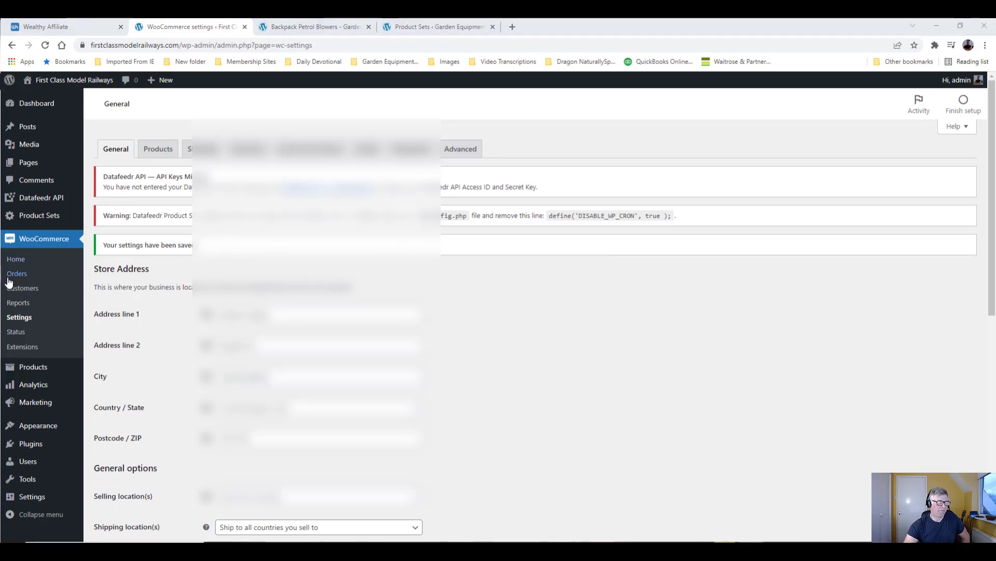
- Add a product attribute called Network with its default sort order set to Name
{"action": "mouse_move", "coordinate": [33, 371]}
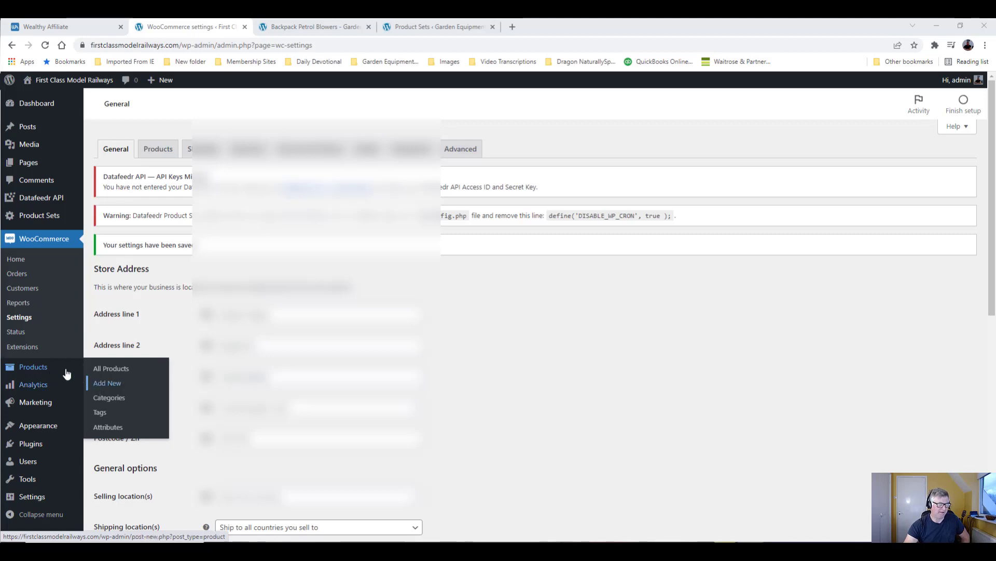
{"action": "left_click", "coordinate": [108, 427]}
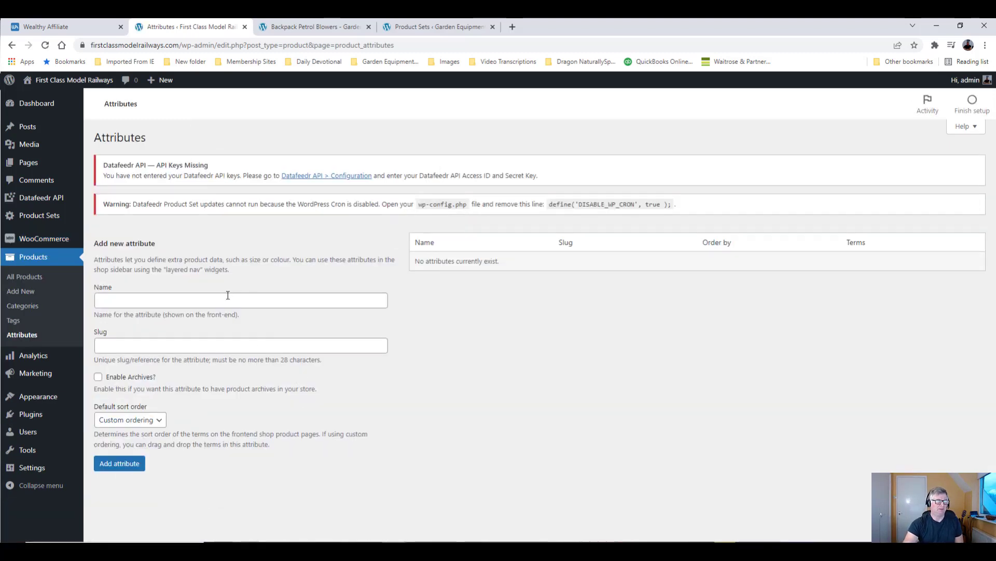
{"action": "left_click", "coordinate": [192, 302]}
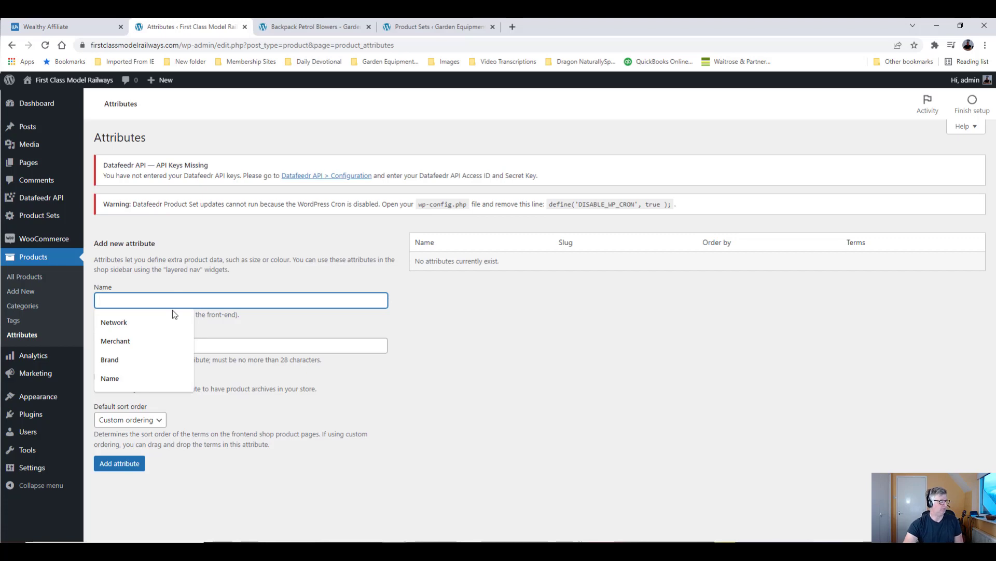
{"action": "left_click", "coordinate": [163, 321]}
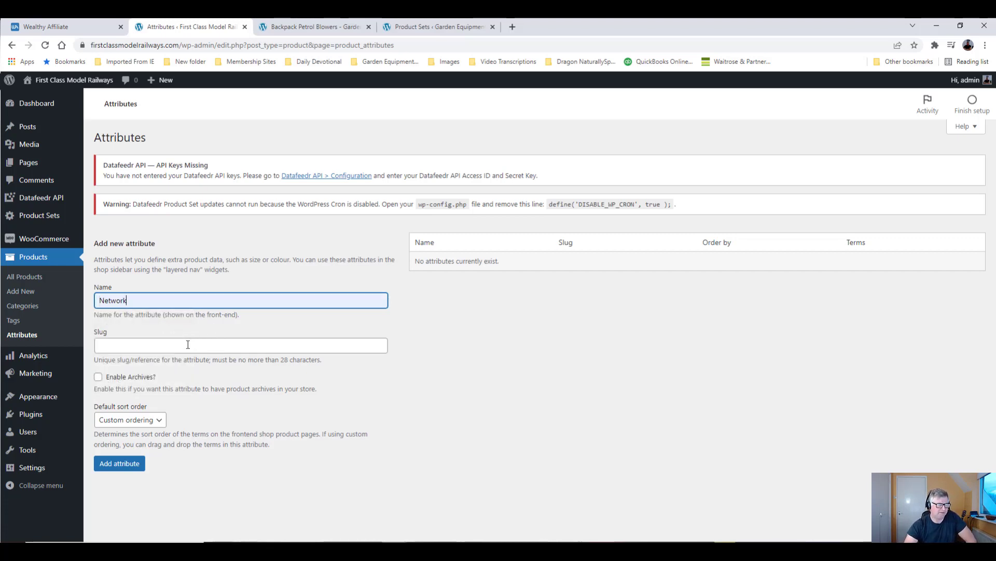
{"action": "left_click", "coordinate": [156, 422]}
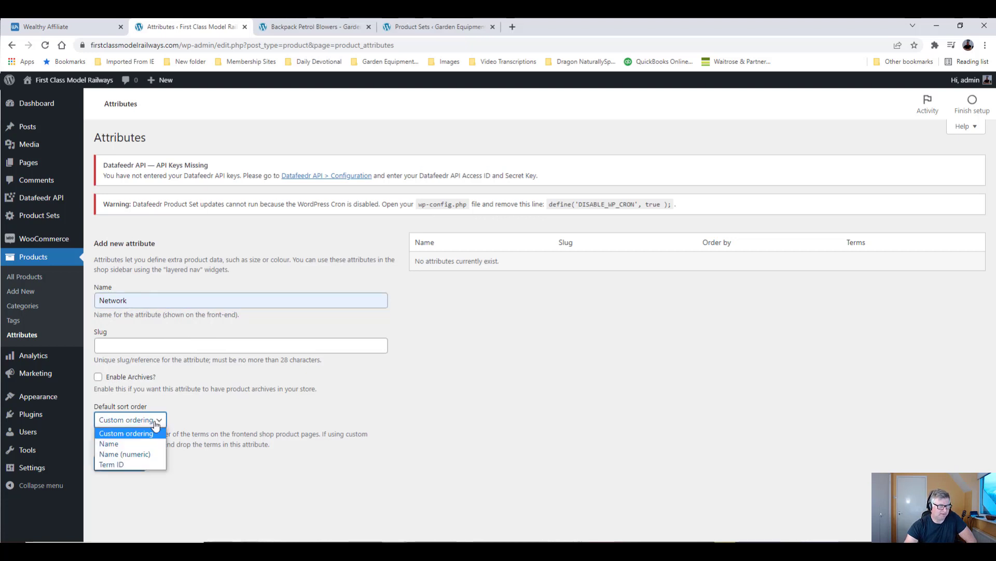
{"action": "left_click", "coordinate": [145, 443]}
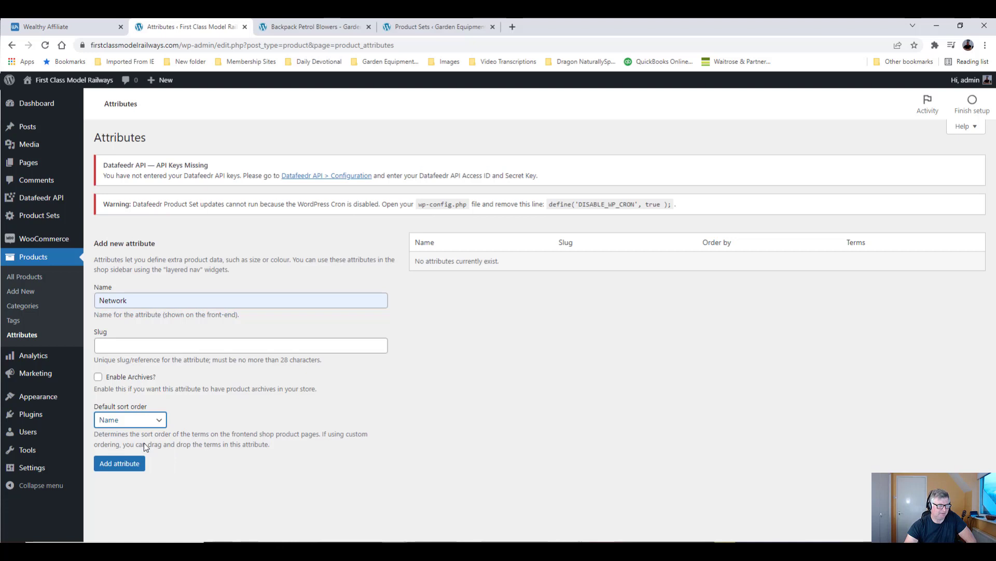
{"action": "left_click", "coordinate": [123, 471]}
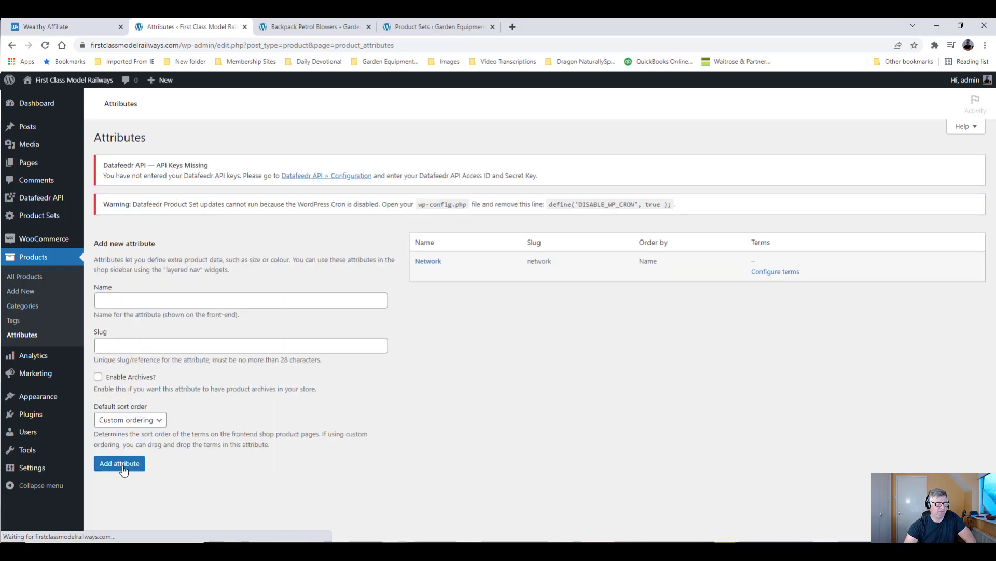
- Add a product attribute called Merchant with its default sort order set to Name
{"action": "left_click", "coordinate": [135, 301]}
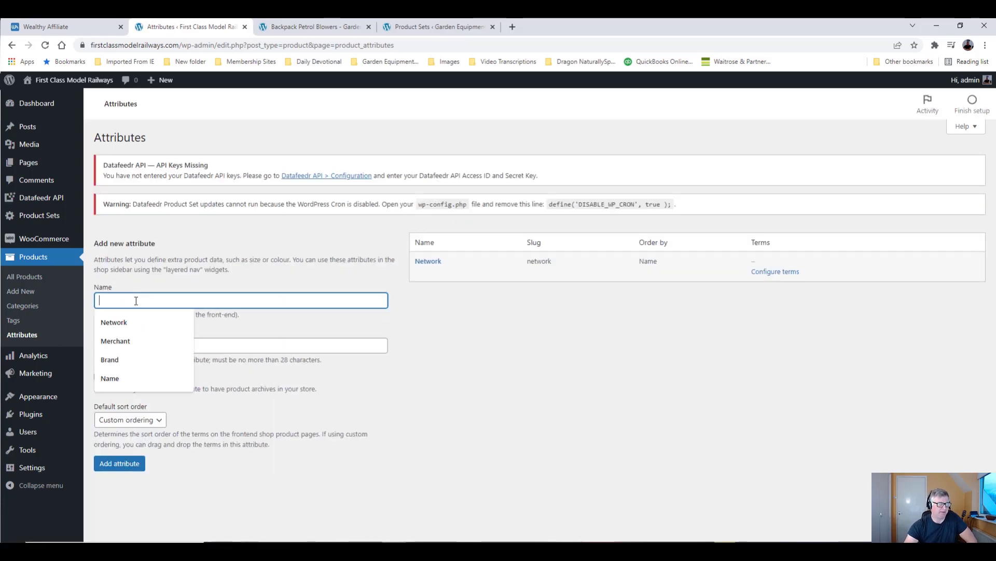
{"action": "left_click", "coordinate": [127, 340]}
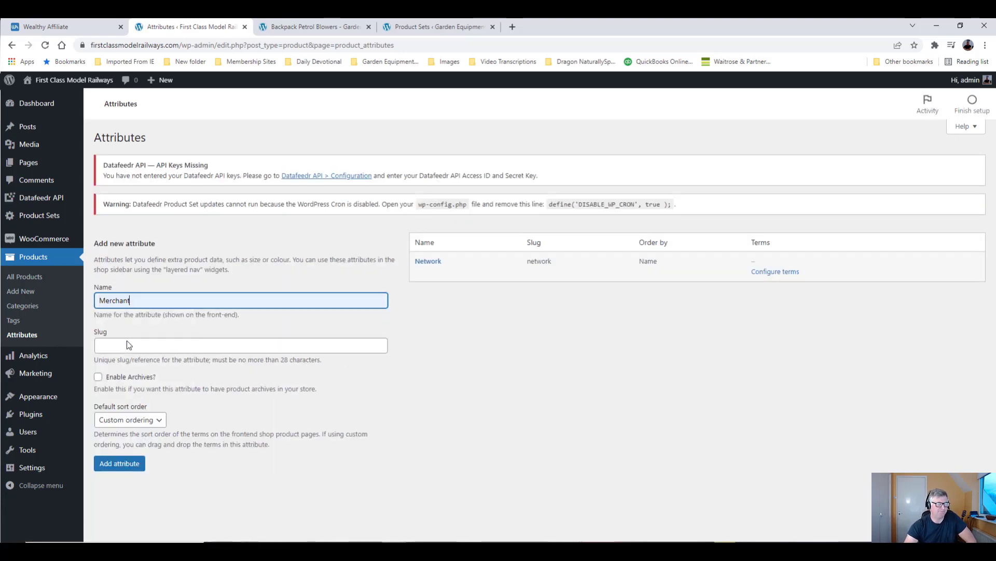
{"action": "left_click", "coordinate": [156, 422]}
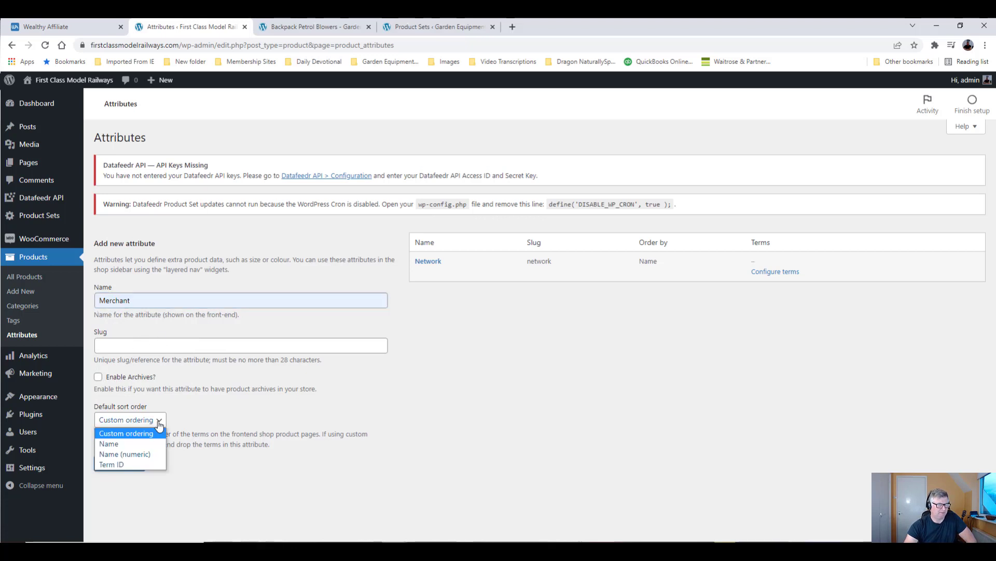
{"action": "left_click", "coordinate": [139, 443]}
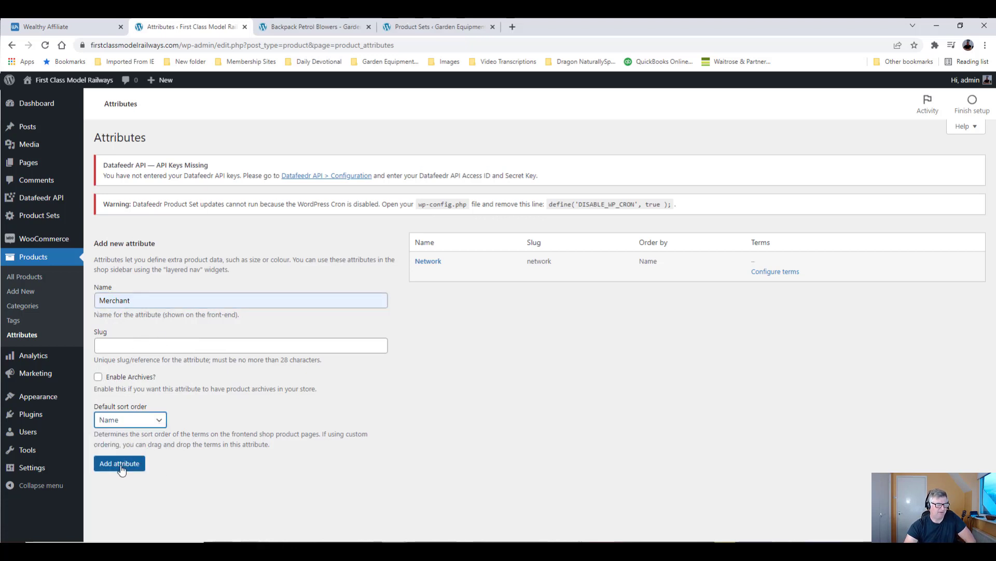
{"action": "left_click", "coordinate": [120, 466]}
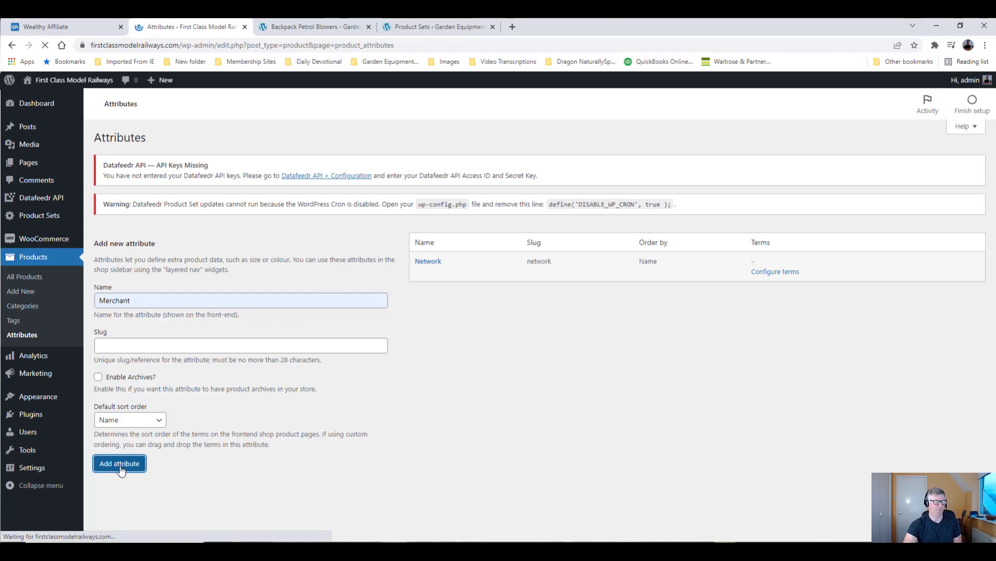
- Add a product attribute called Brand with its default sort order set to Name
{"action": "left_click", "coordinate": [184, 298]}
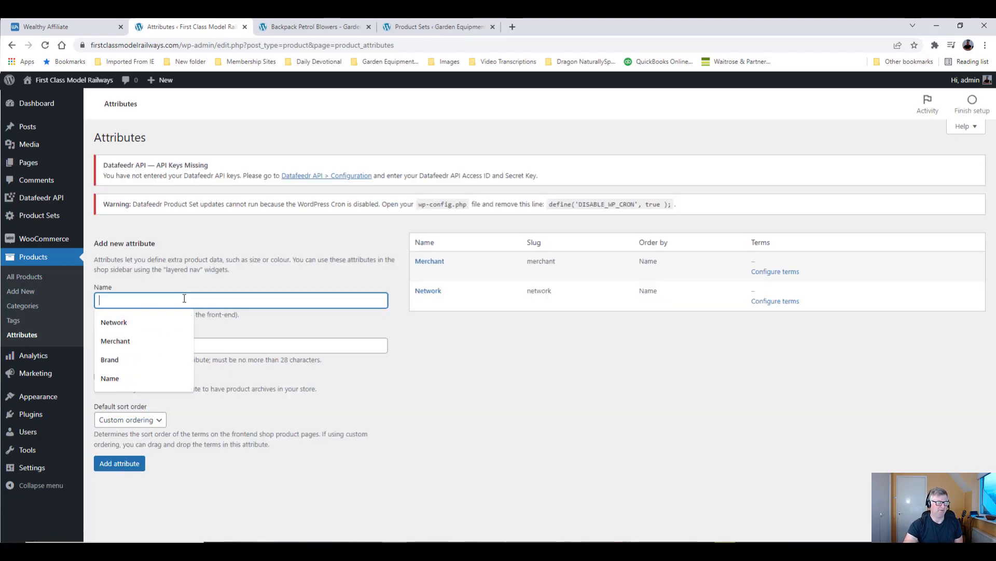
{"action": "left_click", "coordinate": [150, 362]}
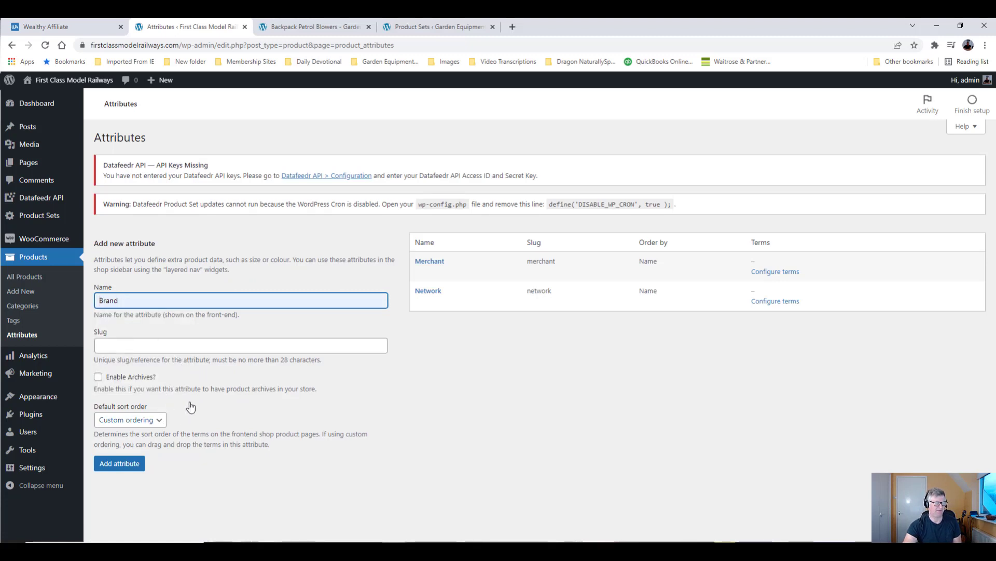
{"action": "left_click", "coordinate": [158, 421]}
{"action": "left_click", "coordinate": [144, 443]}
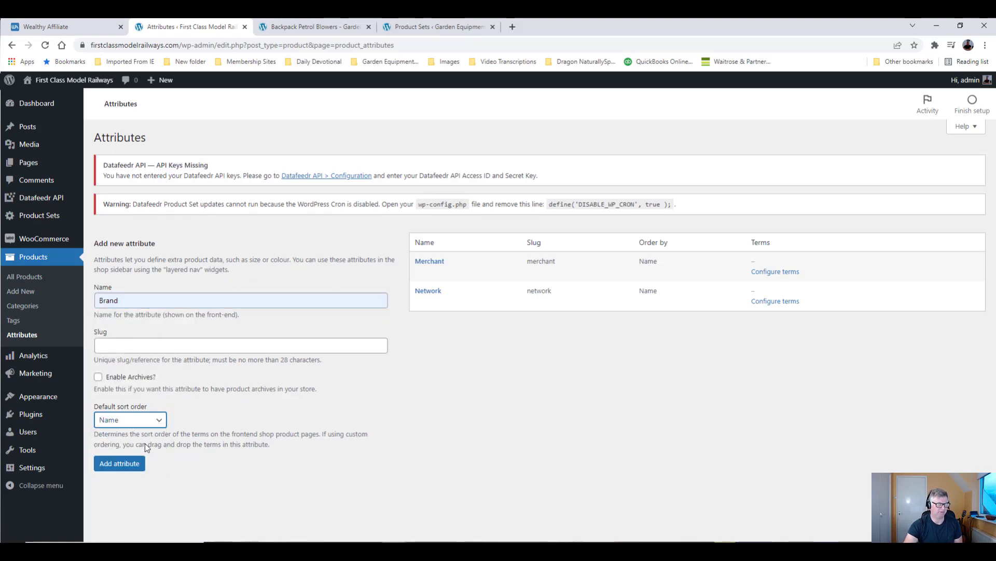
{"action": "left_click", "coordinate": [121, 469]}
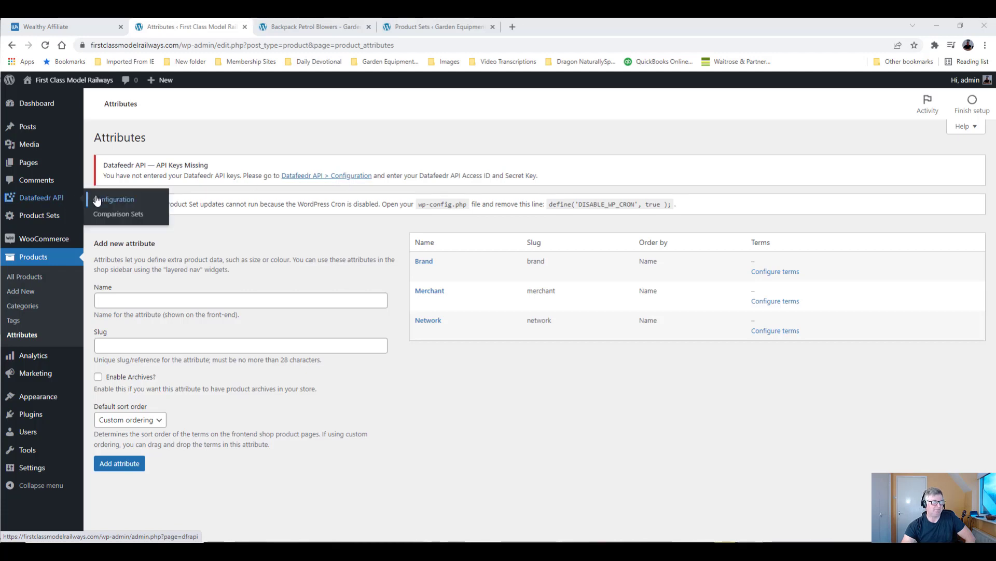
- Enter the API Access ID and API Secret Key in the Datafeedr API configuration and save the changes
{"action": "left_click", "coordinate": [319, 176]}
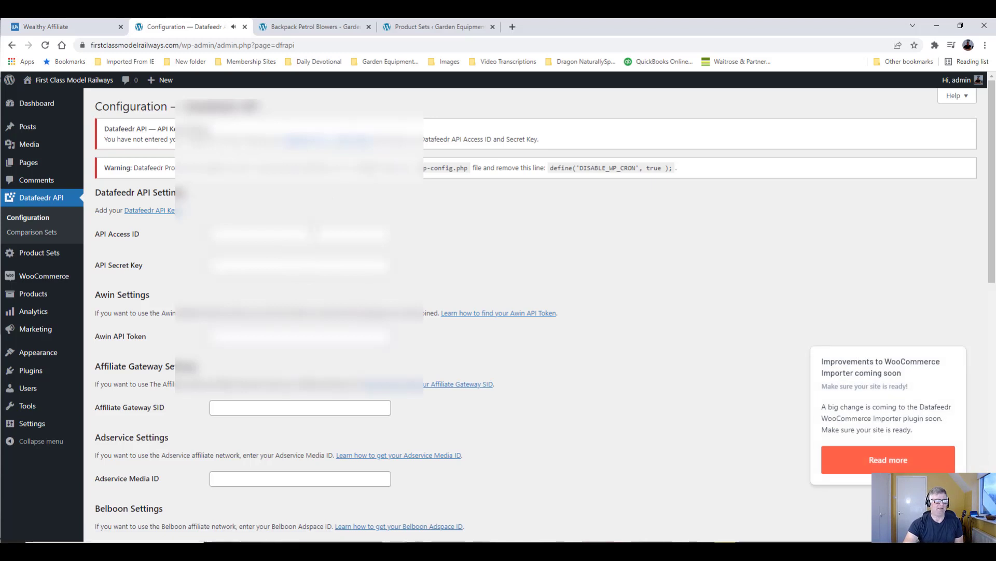
{"action": "left_click", "coordinate": [313, 234]}
{"action": "left_click", "coordinate": [317, 256]}
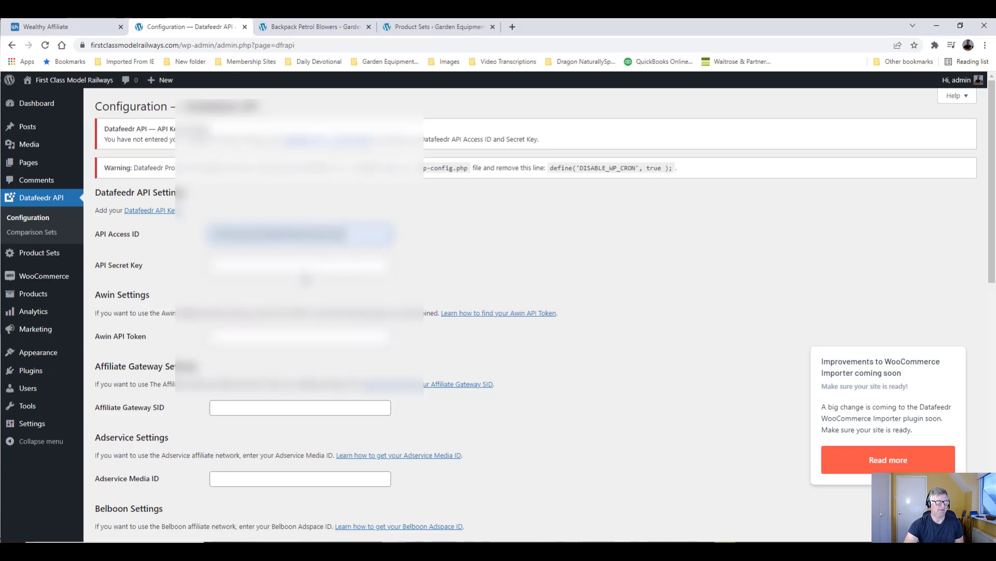
{"action": "left_click", "coordinate": [306, 266]}
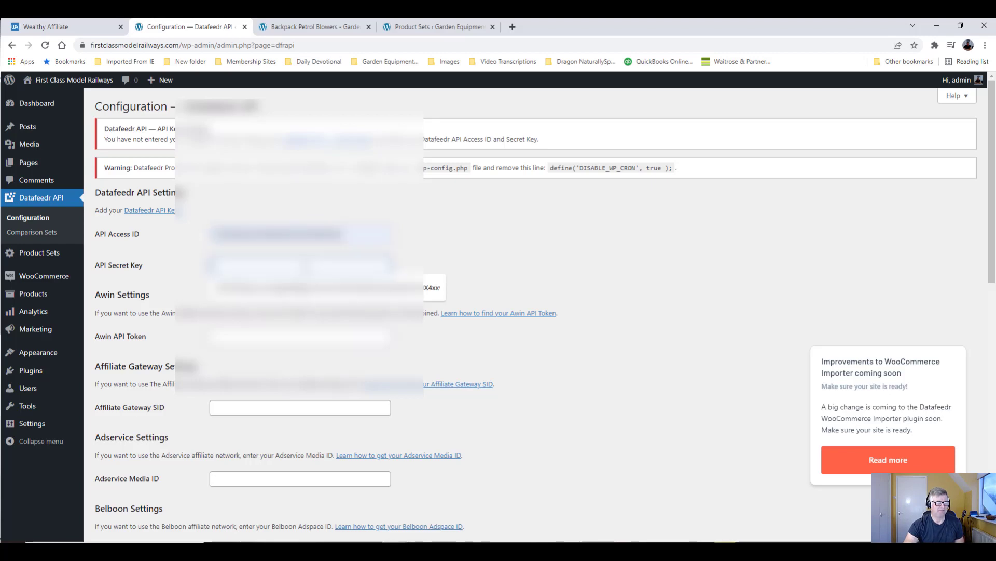
{"action": "left_click", "coordinate": [305, 290]}
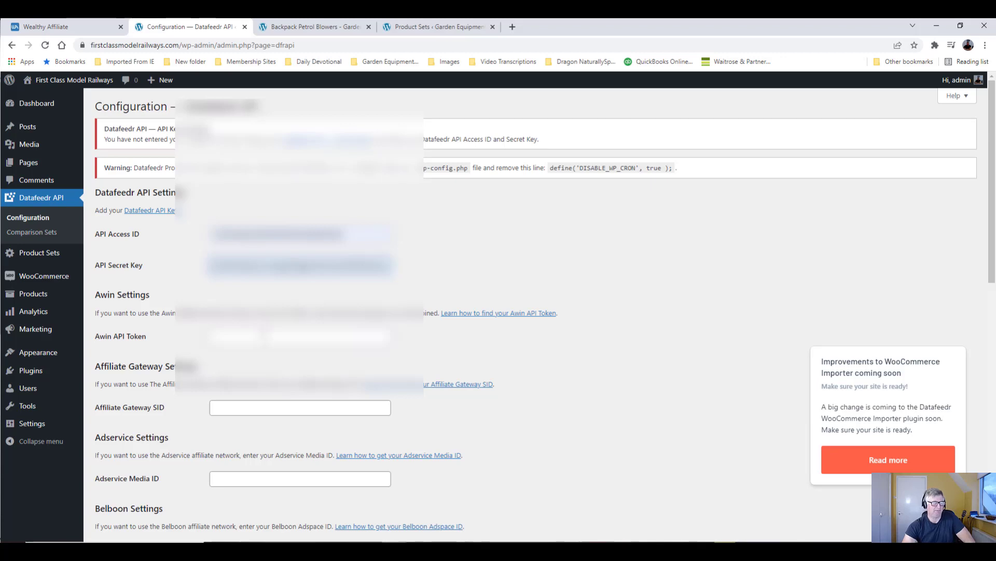
{"action": "scroll", "coordinate": [265, 333], "scroll_direction": "down", "scroll_amount": 7}
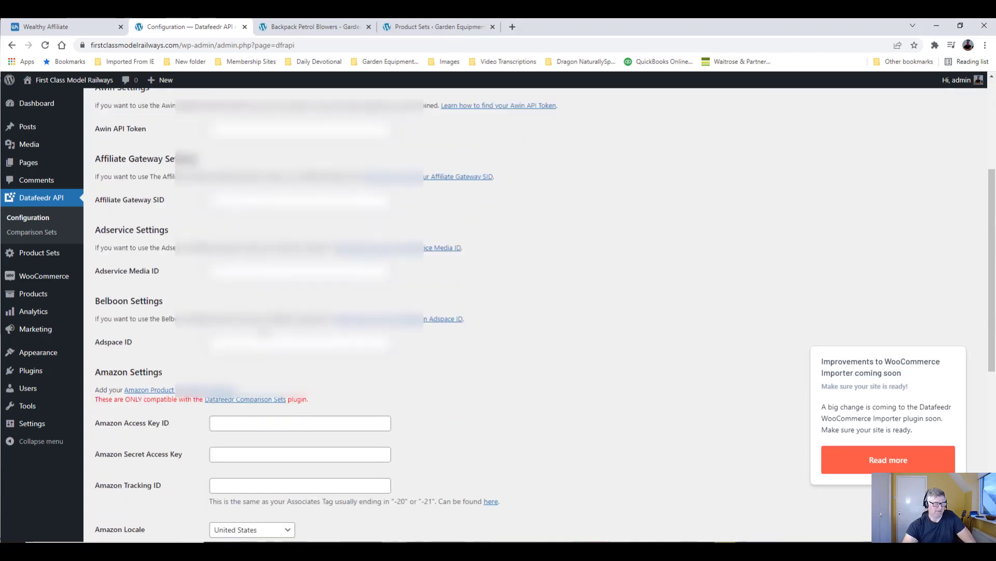
{"action": "scroll", "coordinate": [264, 333], "scroll_direction": "down", "scroll_amount": 4}
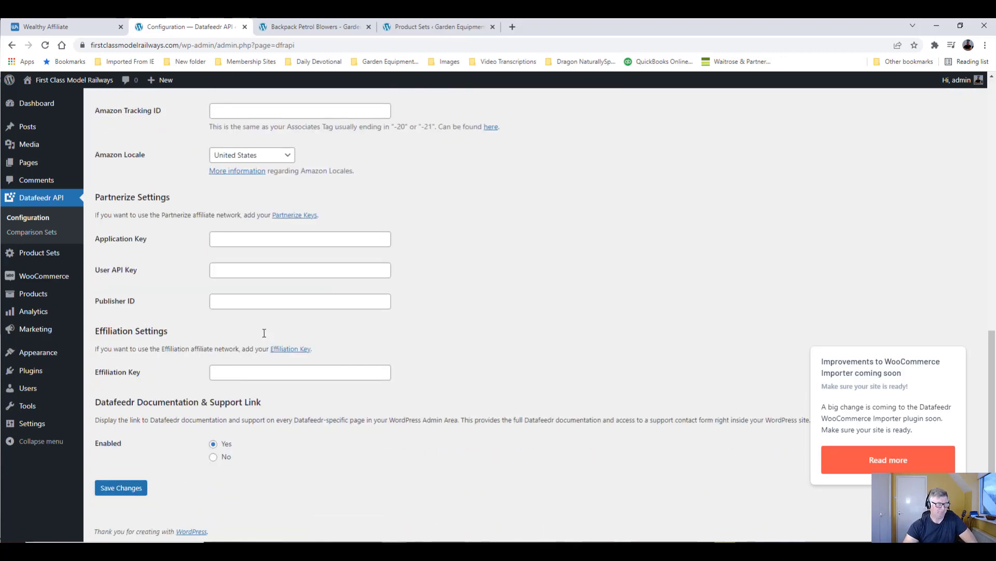
{"action": "left_click", "coordinate": [129, 490]}
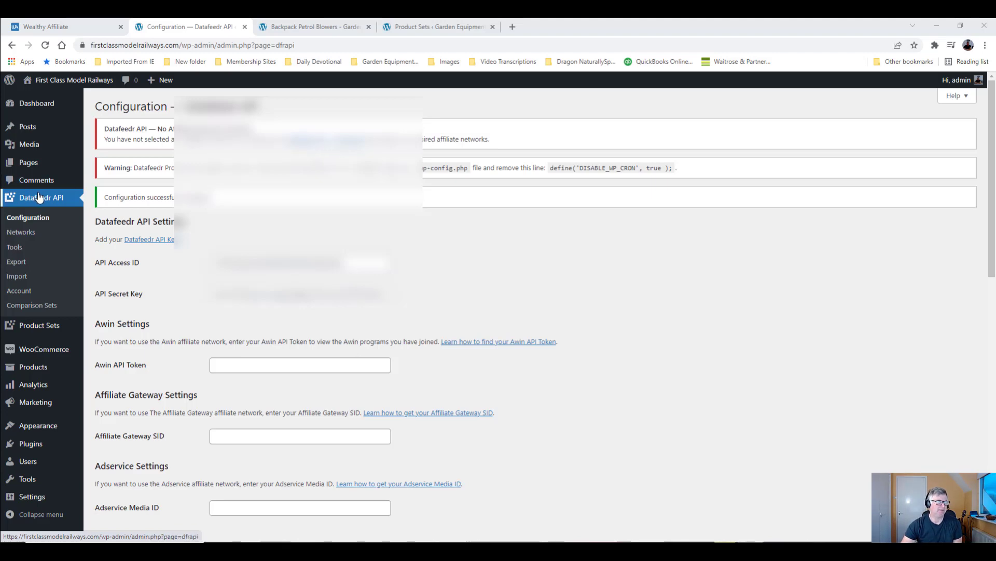
- Enable the ClickBank network in the Datafeedr API network list and fill in its affiliate ID
{"action": "left_click", "coordinate": [34, 232]}
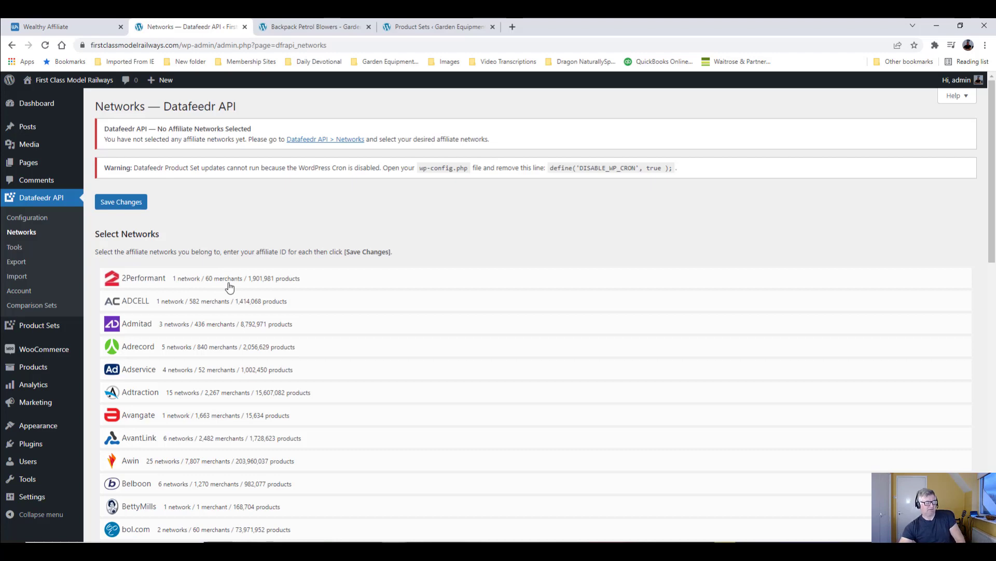
{"action": "scroll", "coordinate": [230, 287], "scroll_direction": "down", "scroll_amount": 1}
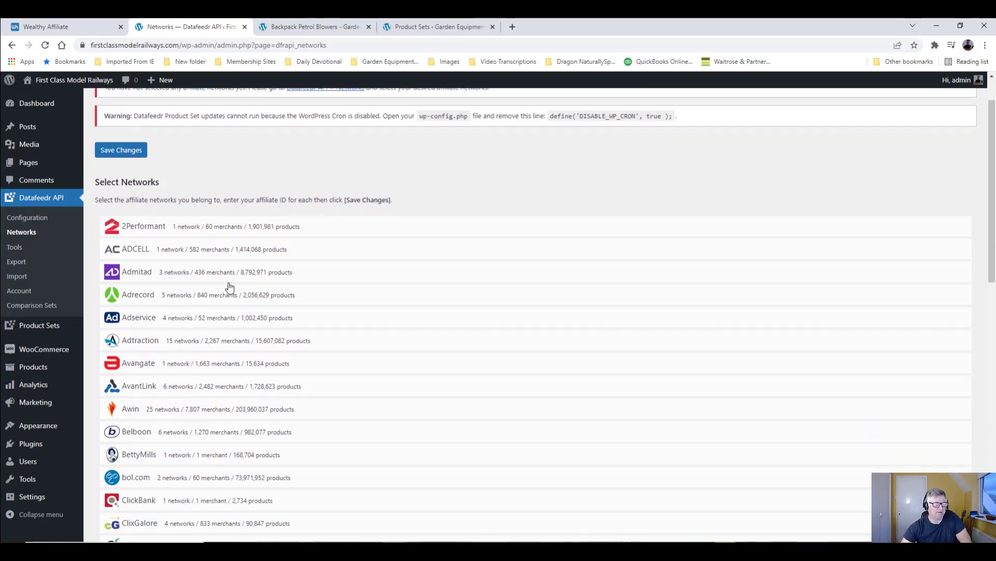
{"action": "scroll", "coordinate": [230, 287], "scroll_direction": "down", "scroll_amount": 1}
{"action": "scroll", "coordinate": [229, 286], "scroll_direction": "down", "scroll_amount": 3}
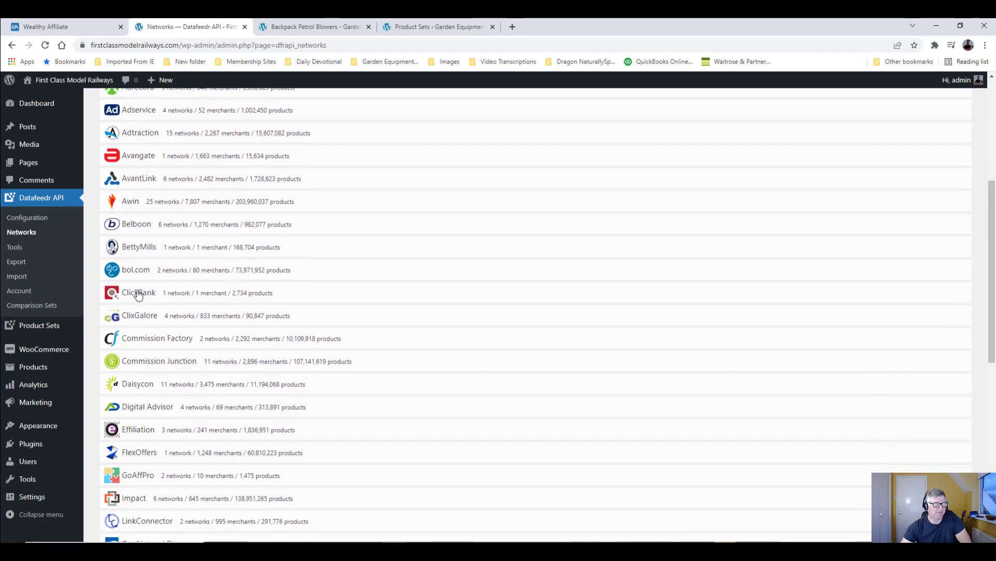
{"action": "left_click", "coordinate": [138, 293]}
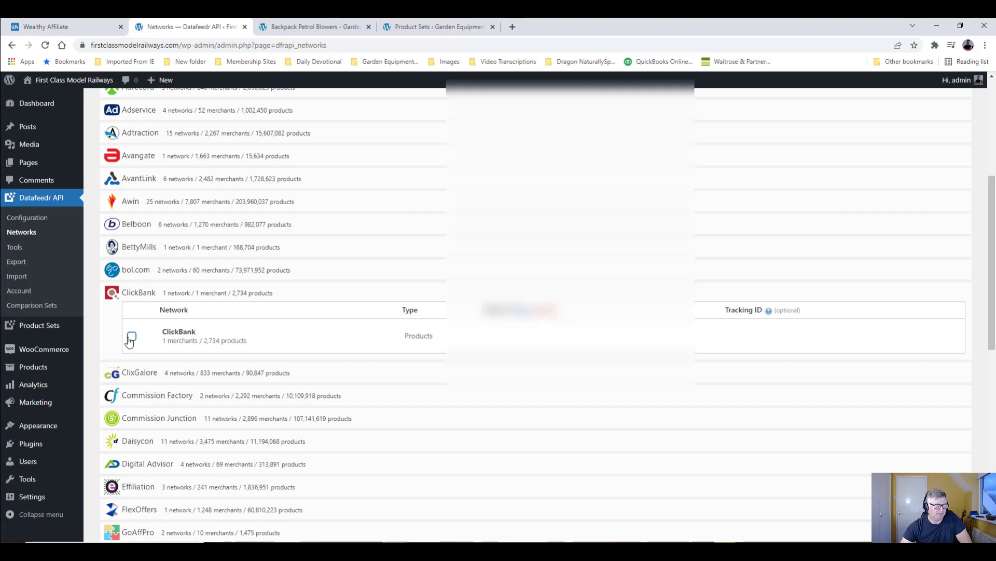
{"action": "left_click", "coordinate": [132, 336]}
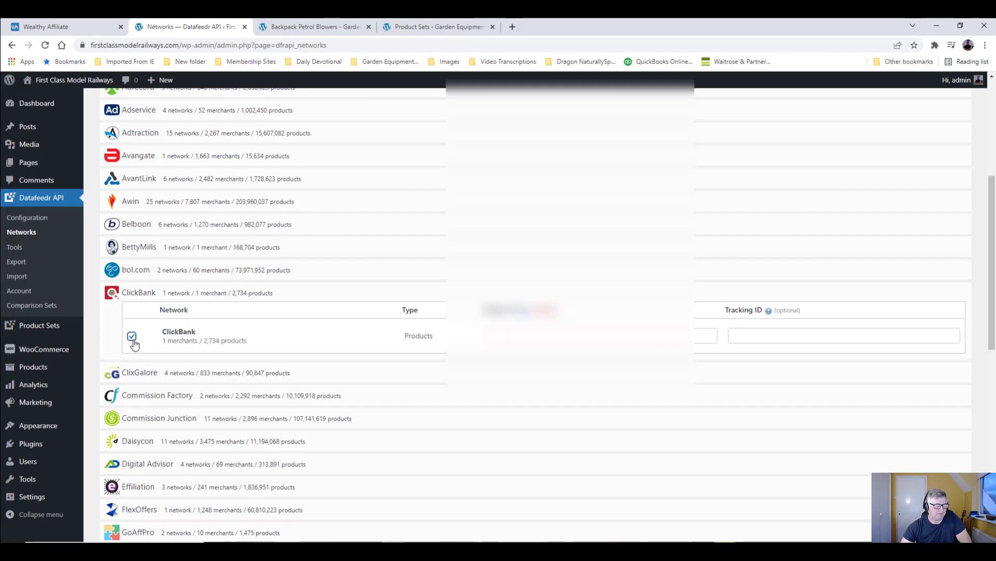
{"action": "left_click", "coordinate": [519, 336]}
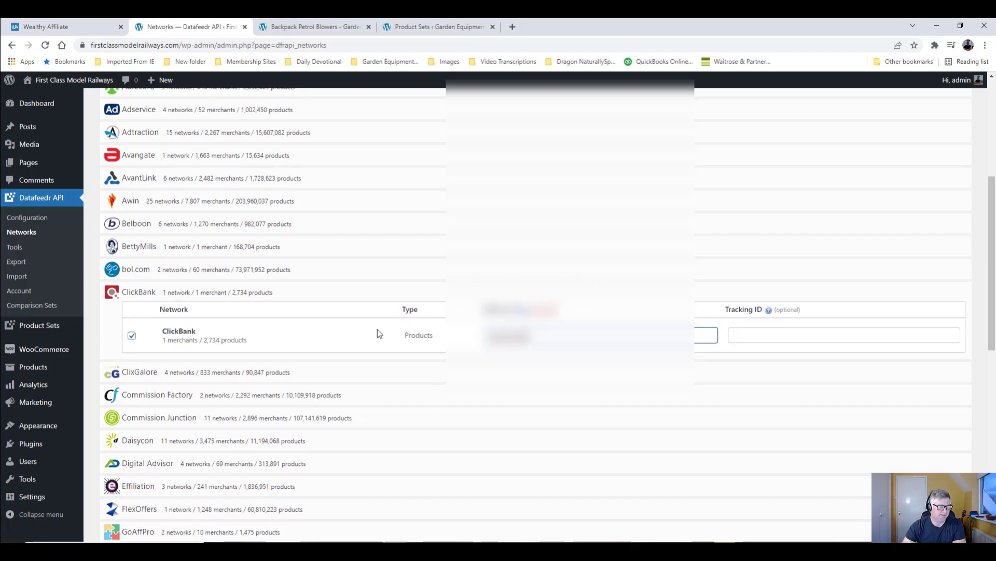
- Enable the Paid On Results products network and paste its affiliate ID
{"action": "scroll", "coordinate": [378, 334], "scroll_direction": "down", "scroll_amount": 6}
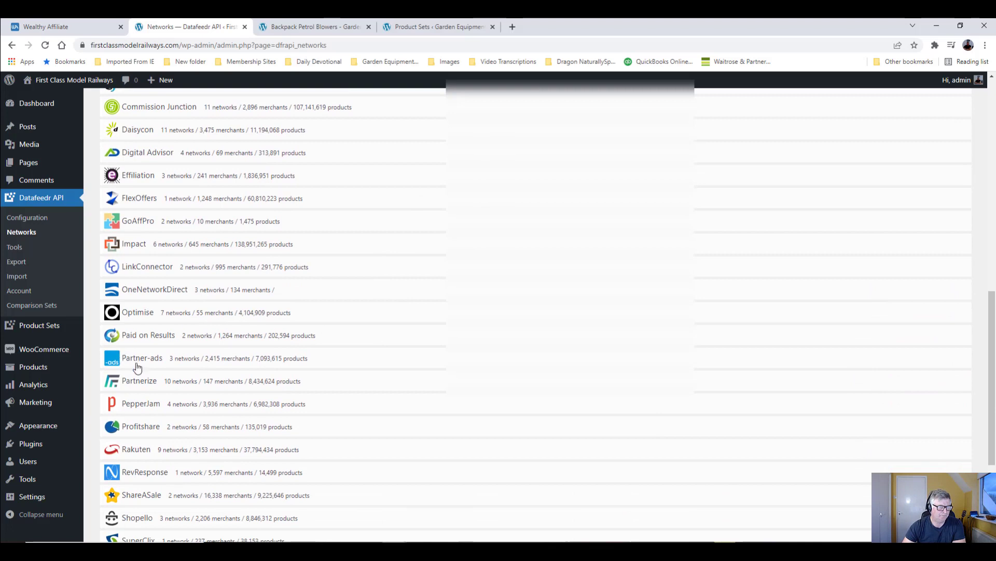
{"action": "left_click", "coordinate": [151, 336]}
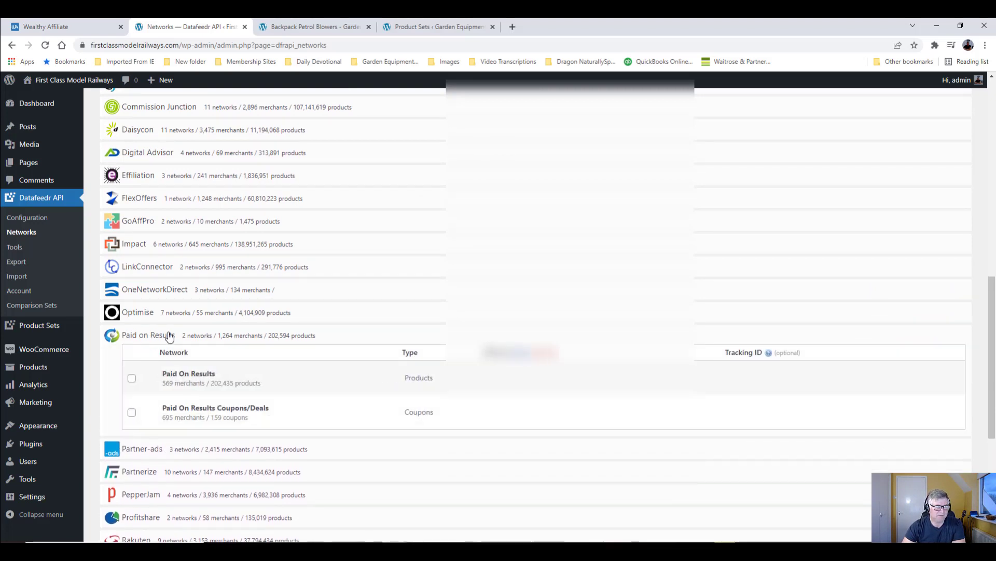
{"action": "left_click", "coordinate": [132, 379]}
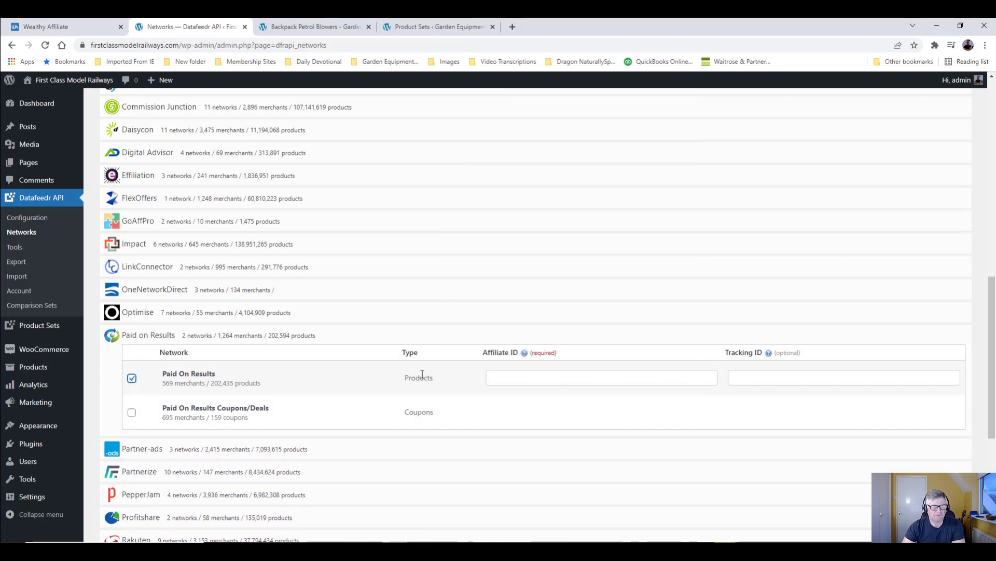
{"action": "left_click", "coordinate": [515, 379]}
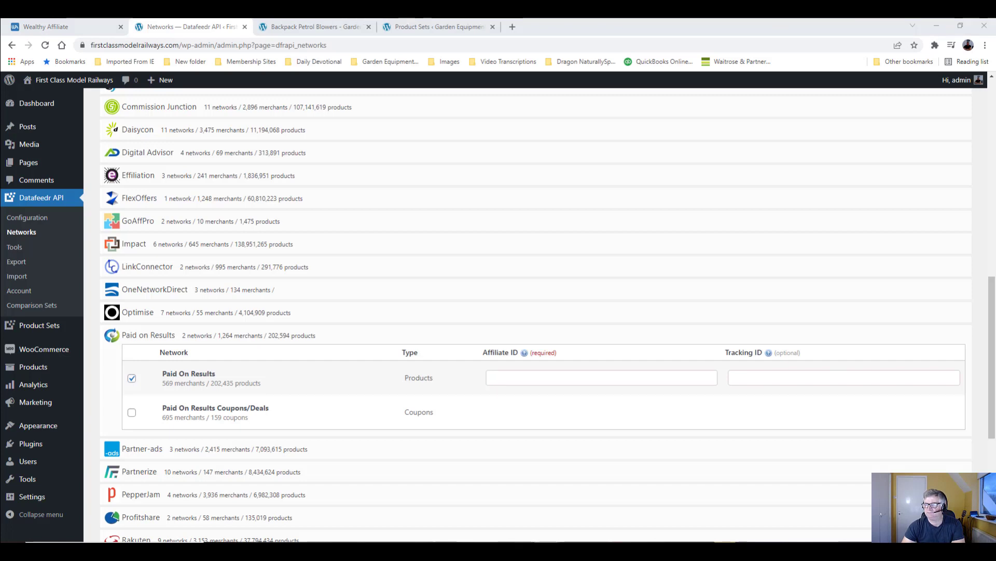
{"action": "left_click", "coordinate": [576, 374]}
{"action": "right_click", "coordinate": [577, 375]}
{"action": "left_click", "coordinate": [631, 273]}
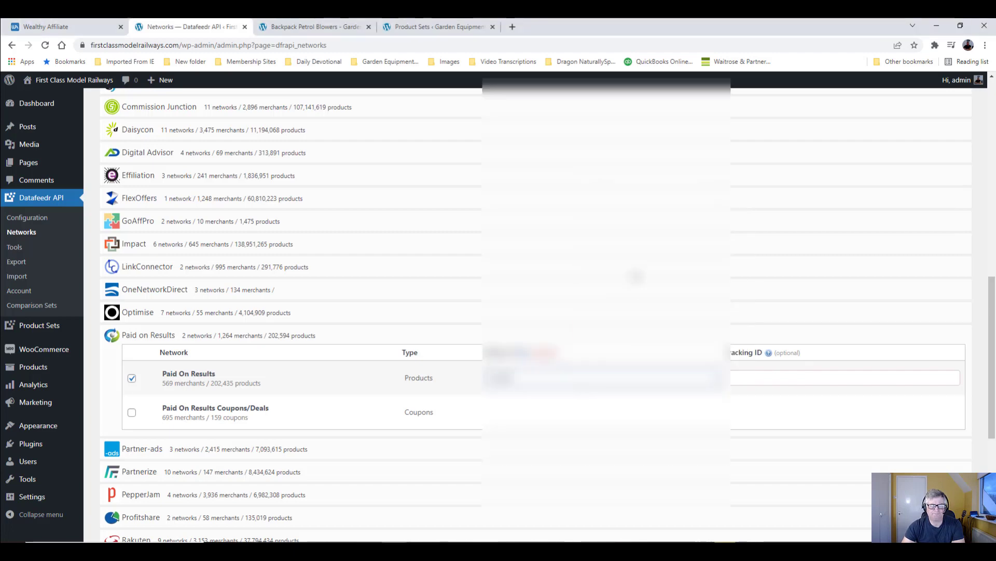
- Look through the remaining affiliate networks and save the network selection
{"action": "scroll", "coordinate": [477, 379], "scroll_direction": "down", "scroll_amount": 5}
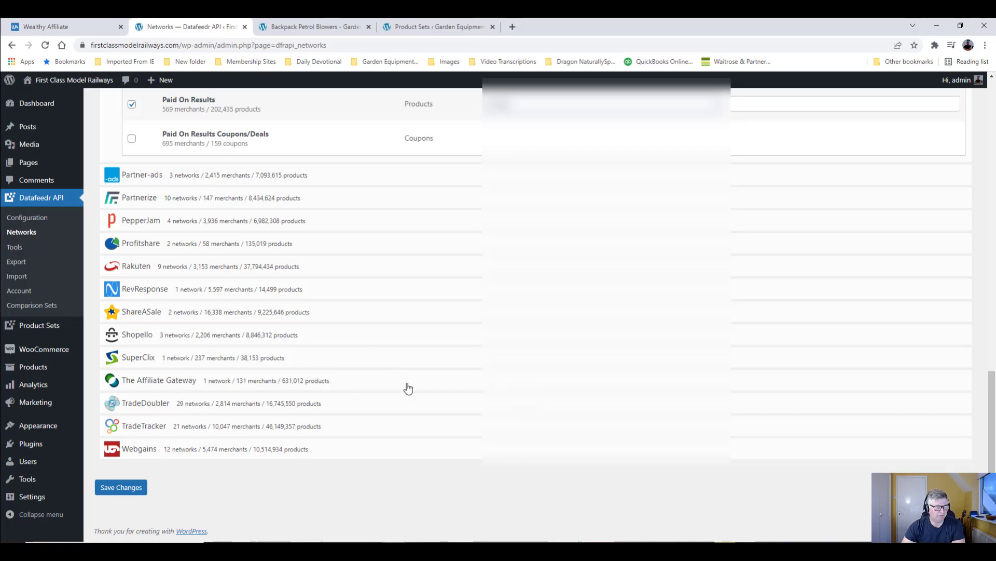
{"action": "scroll", "coordinate": [408, 388], "scroll_direction": "up", "scroll_amount": 2}
{"action": "scroll", "coordinate": [408, 388], "scroll_direction": "down", "scroll_amount": 1}
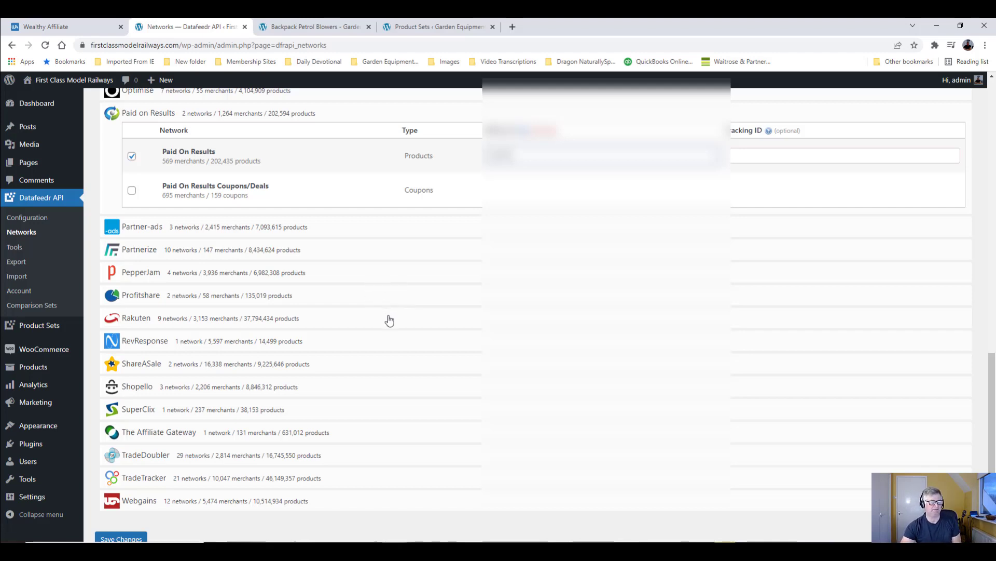
{"action": "scroll", "coordinate": [387, 319], "scroll_direction": "down", "scroll_amount": 1}
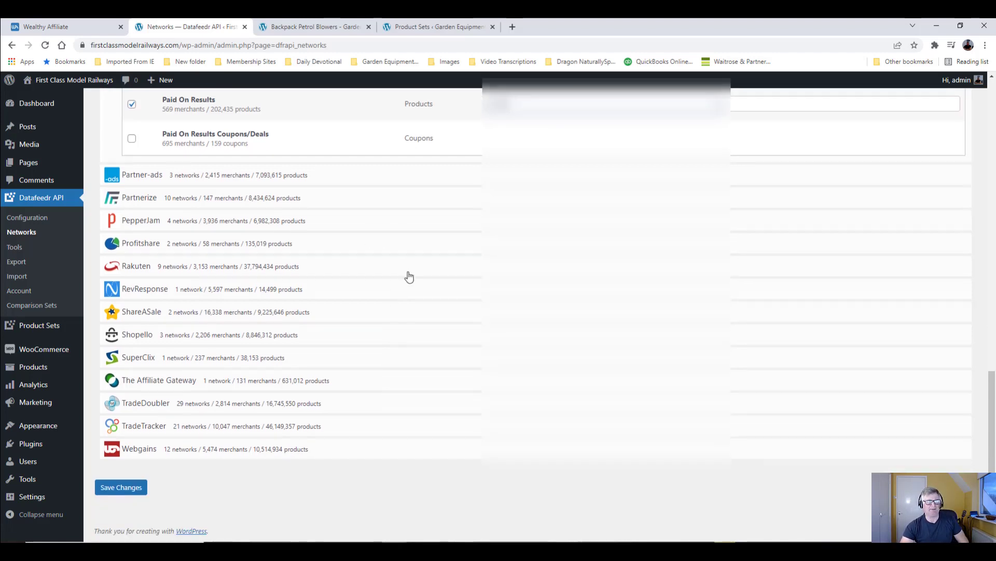
{"action": "left_click", "coordinate": [123, 492]}
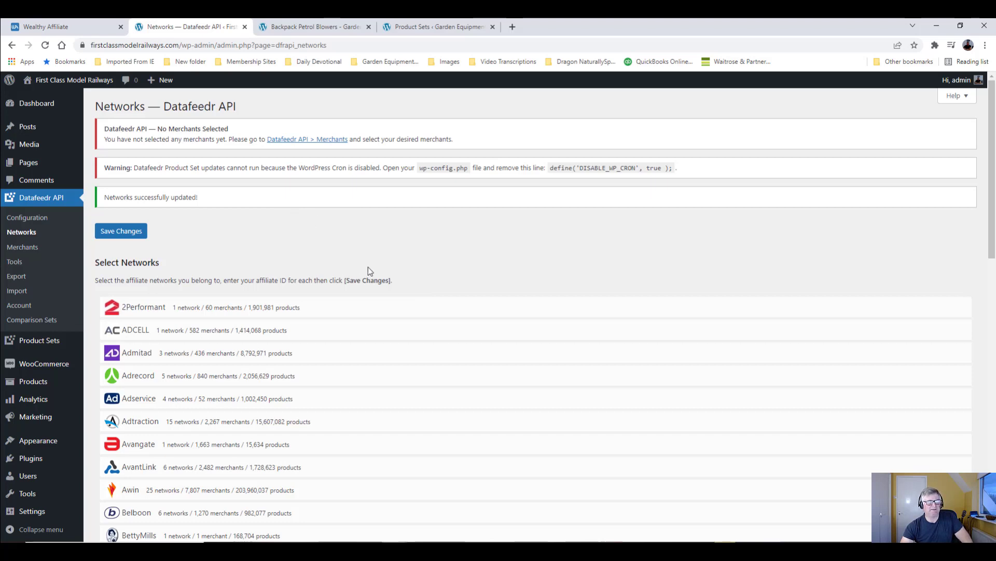
- Add ClickBank to the selected merchants of the ClickBank network in the Datafeedr API merchant settings
{"action": "left_click", "coordinate": [32, 249]}
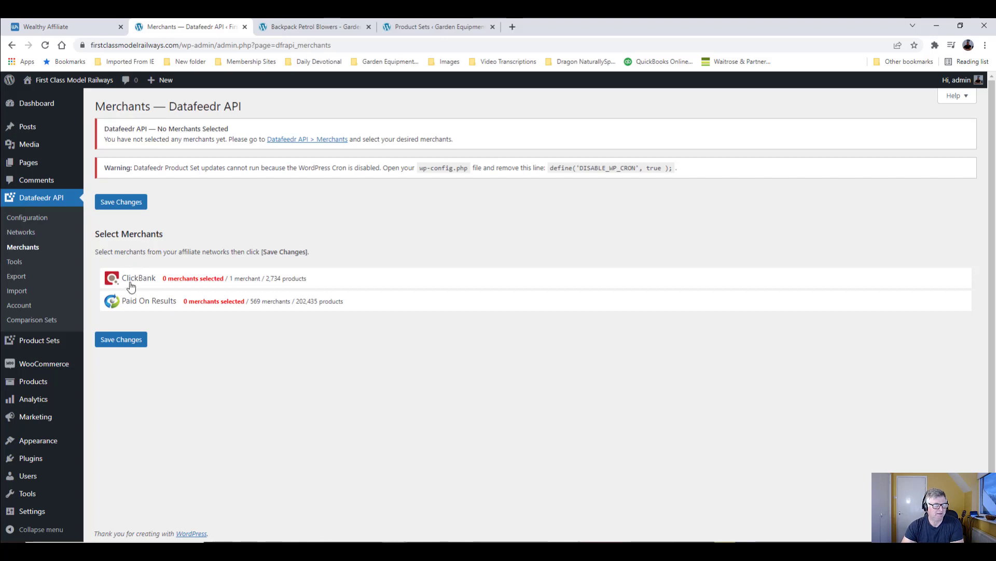
{"action": "left_click", "coordinate": [174, 280]}
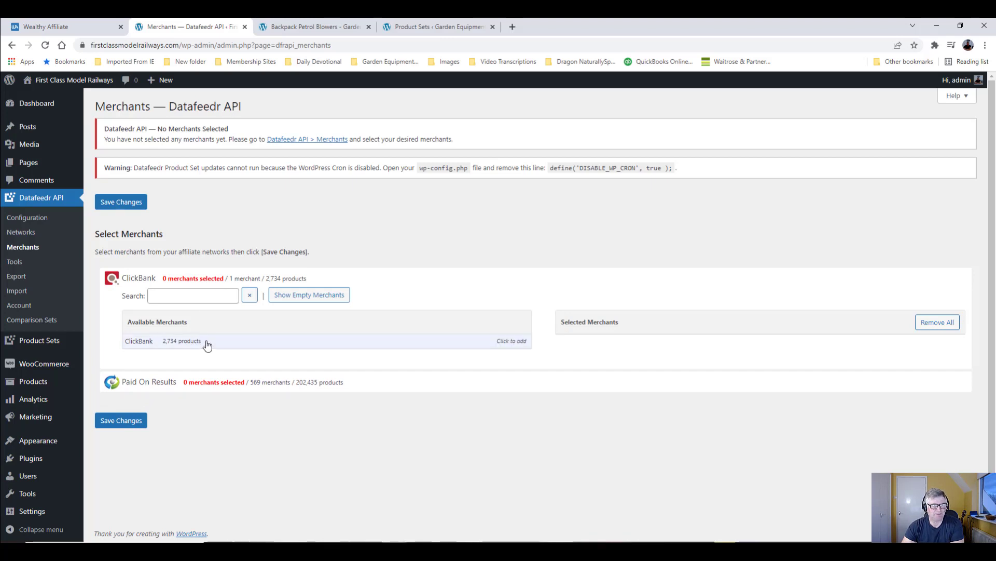
{"action": "left_click", "coordinate": [514, 344]}
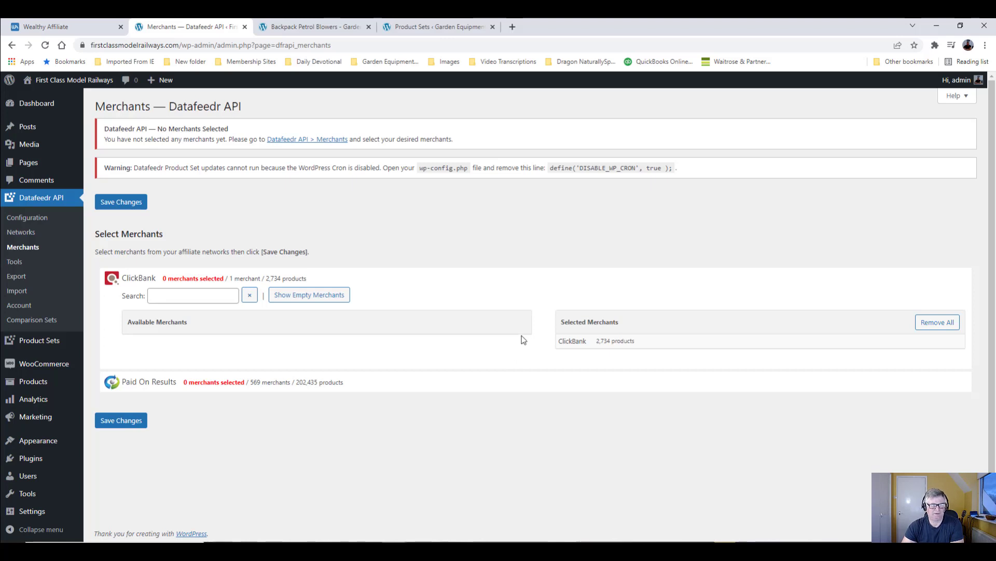
- Browse the available Paid On Results merchants without adding any and save the merchant selection
{"action": "left_click", "coordinate": [158, 384]}
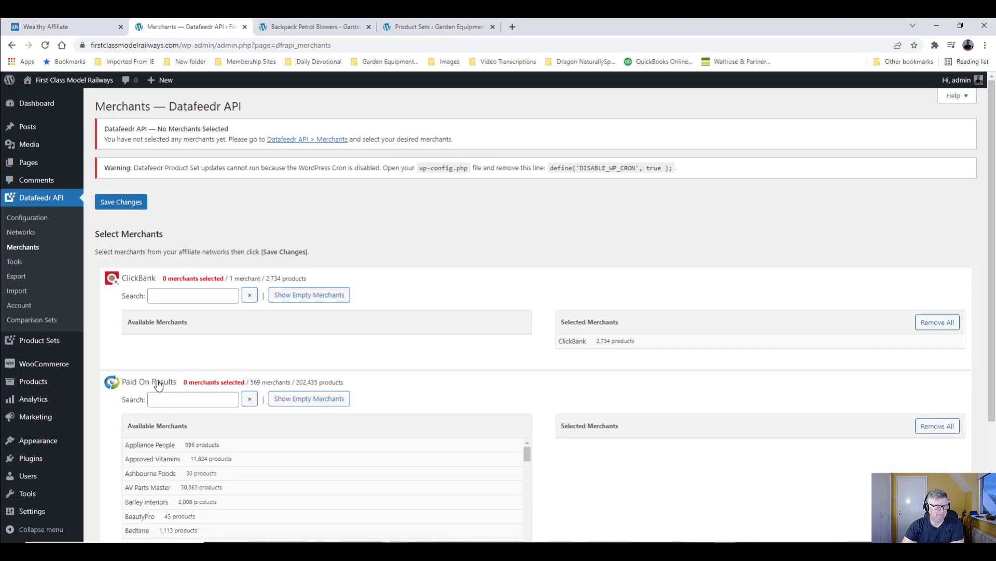
{"action": "scroll", "coordinate": [252, 416], "scroll_direction": "down", "scroll_amount": 1}
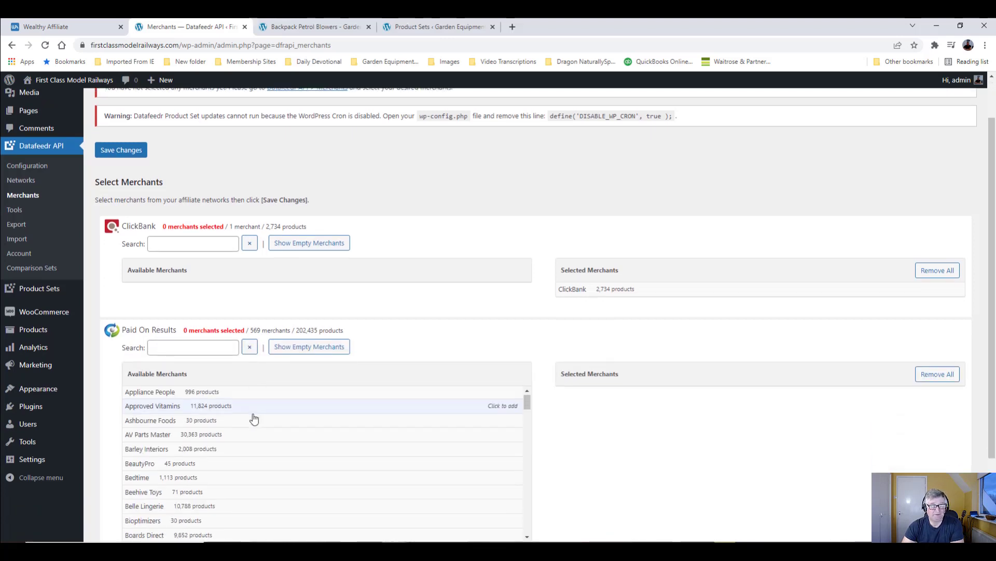
{"action": "scroll", "coordinate": [257, 418], "scroll_direction": "down", "scroll_amount": 2}
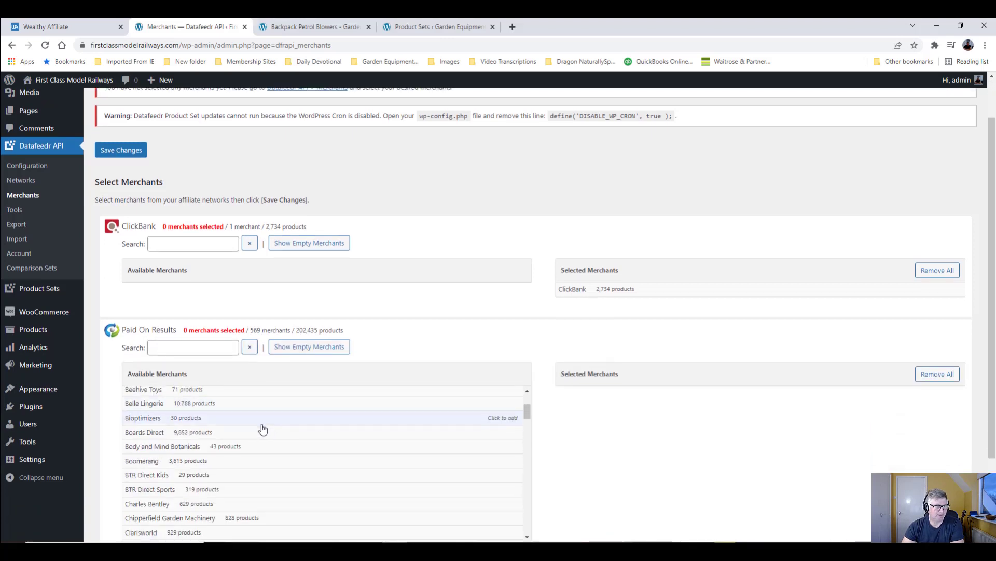
{"action": "scroll", "coordinate": [263, 429], "scroll_direction": "down", "scroll_amount": 2}
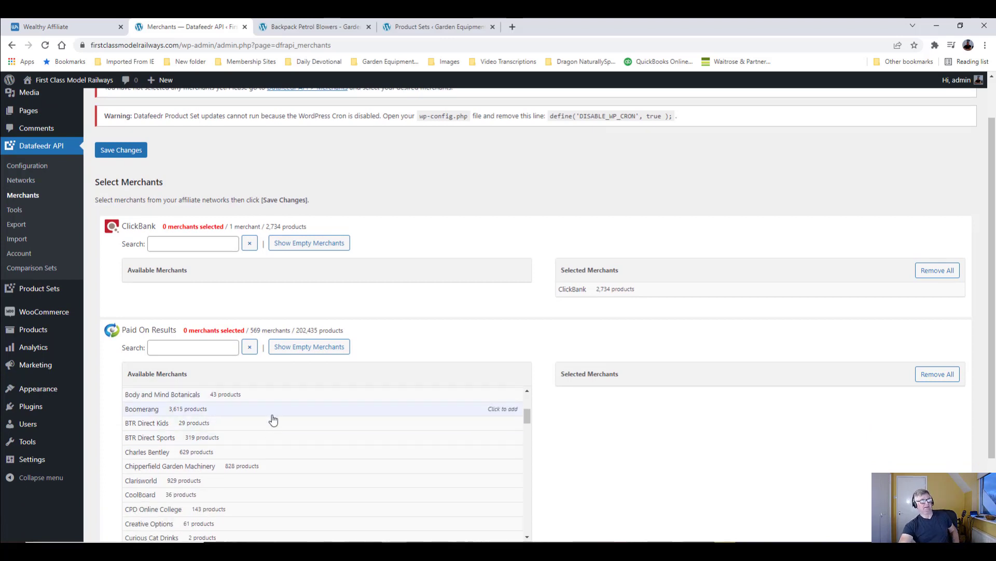
{"action": "scroll", "coordinate": [276, 423], "scroll_direction": "down", "scroll_amount": 3}
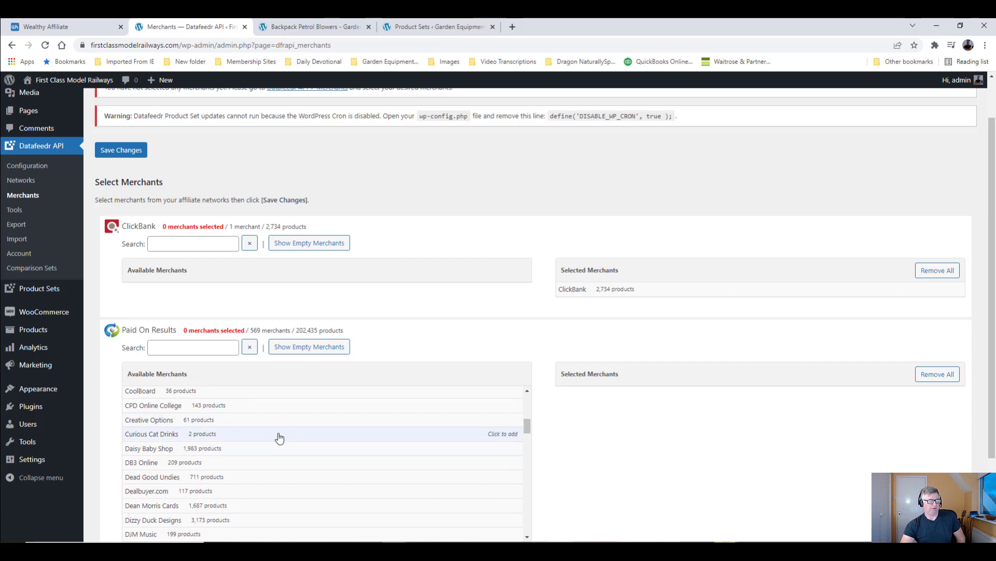
{"action": "scroll", "coordinate": [240, 451], "scroll_direction": "up", "scroll_amount": 15}
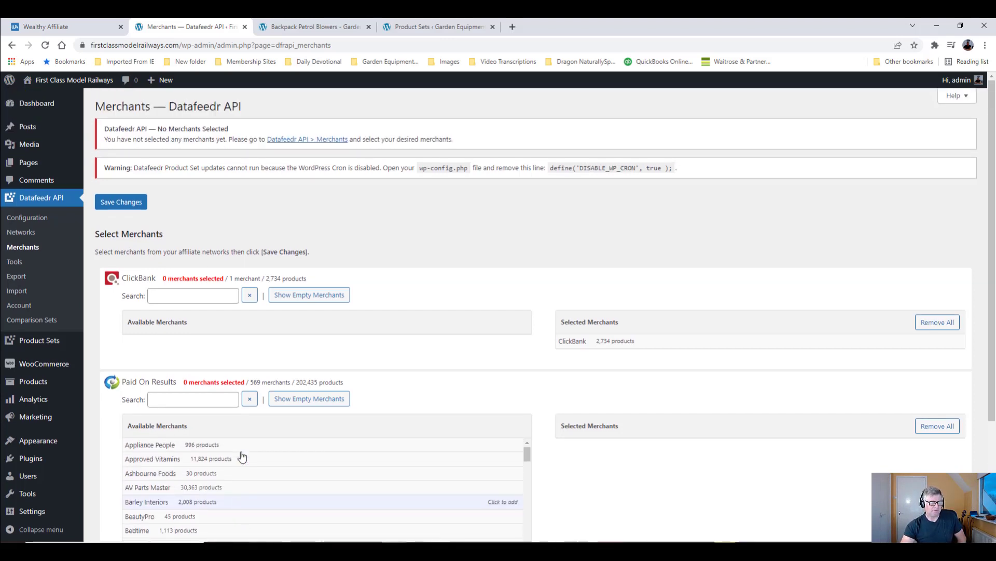
{"action": "scroll", "coordinate": [348, 437], "scroll_direction": "down", "scroll_amount": 2}
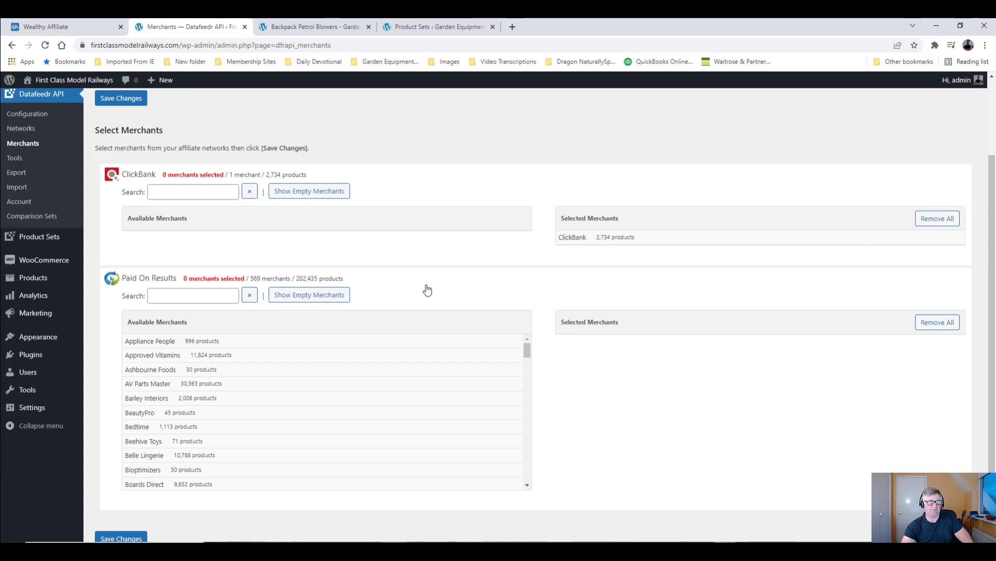
{"action": "scroll", "coordinate": [427, 289], "scroll_direction": "down", "scroll_amount": 2}
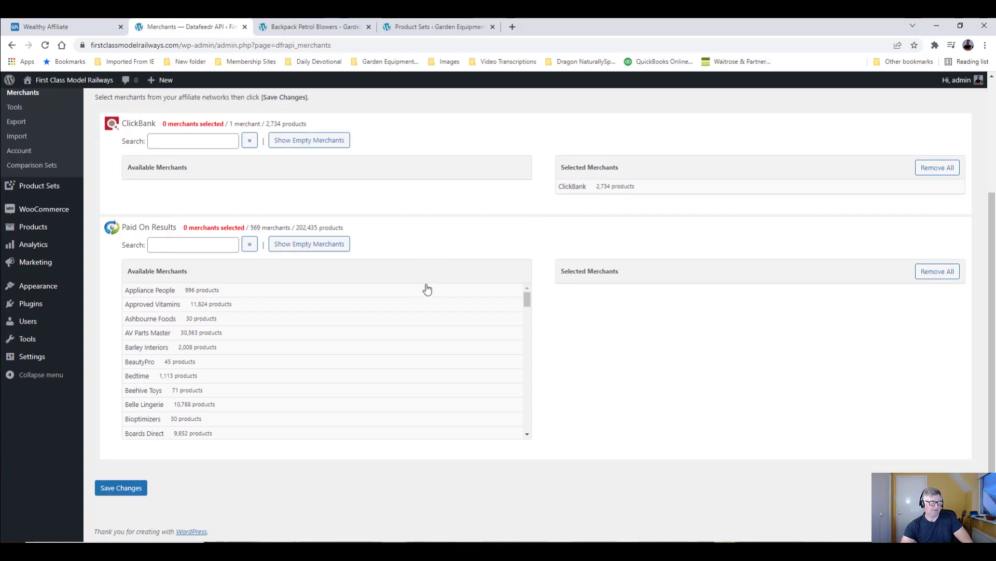
{"action": "left_click", "coordinate": [111, 492]}
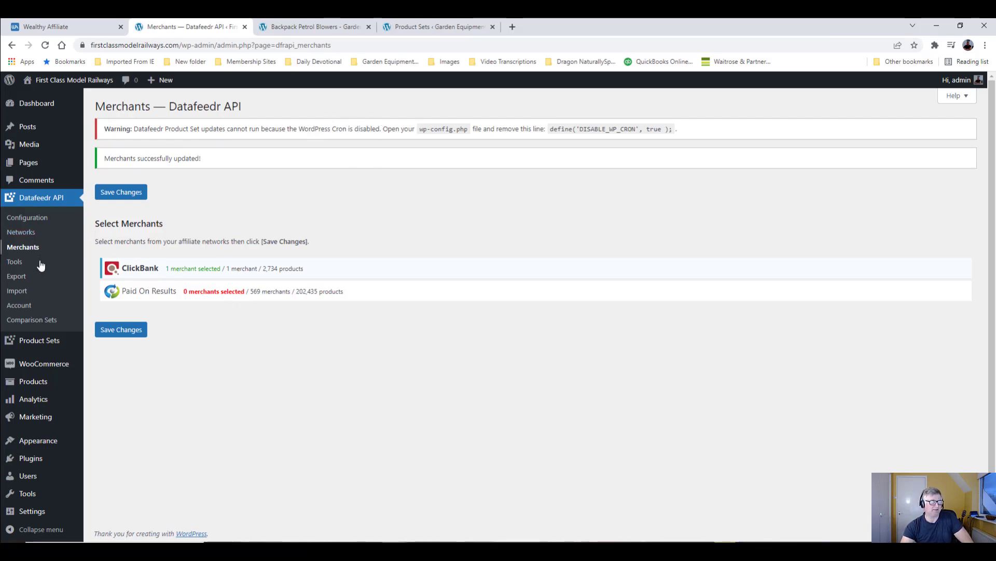
- Start a new product set from the list of Datafeedr product sets
{"action": "mouse_move", "coordinate": [49, 341]}
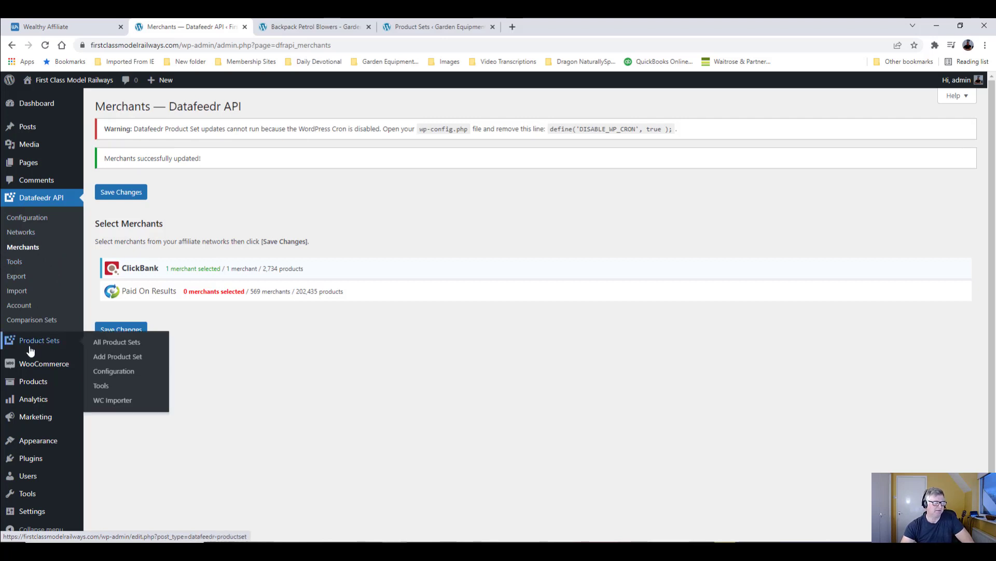
{"action": "left_click", "coordinate": [109, 344]}
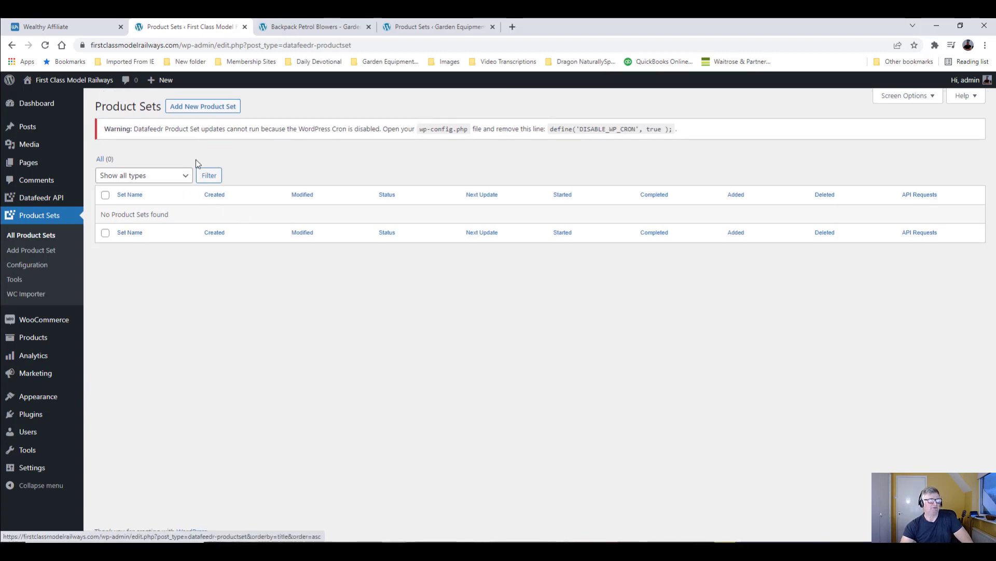
{"action": "left_click", "coordinate": [206, 107]}
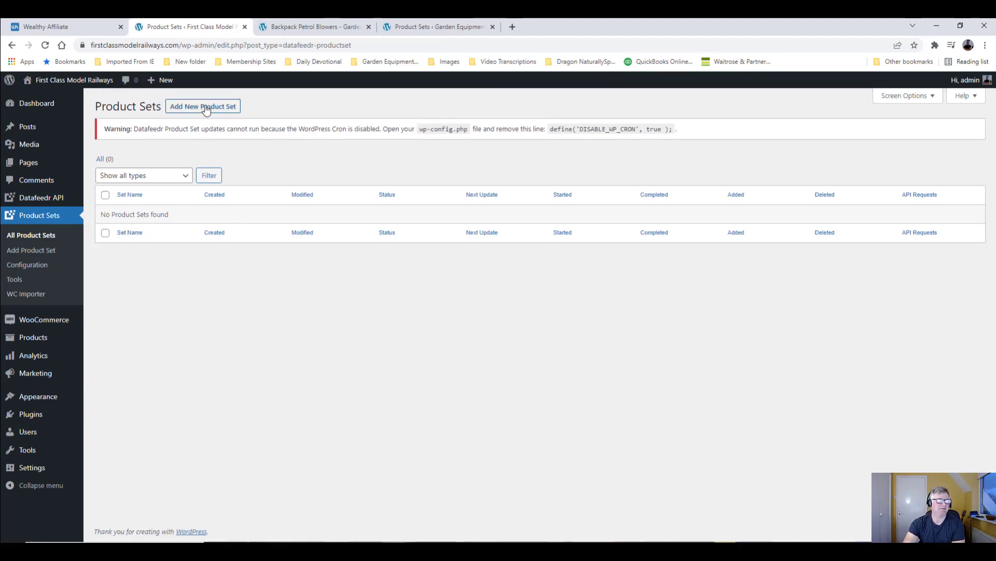